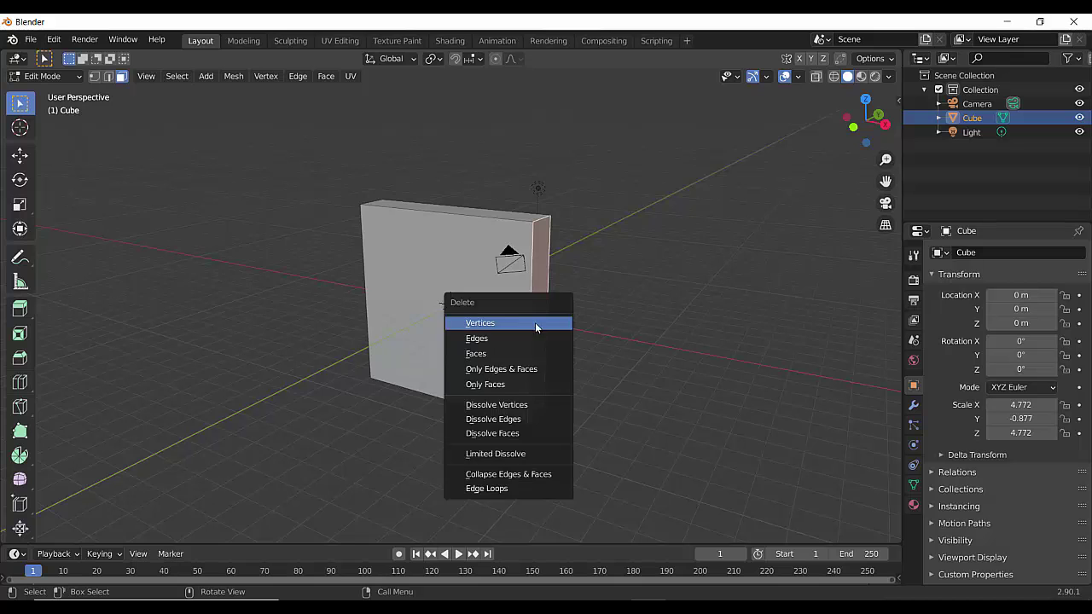
Delete the flattened cube's right, front, back and top faces, keeping only the left and bottom faces as an L-shaped strip.
left_click(523, 354)
left_click(493, 289)
key("x")
left_click(493, 290)
left_click(493, 290)
key("x")
left_click(492, 291)
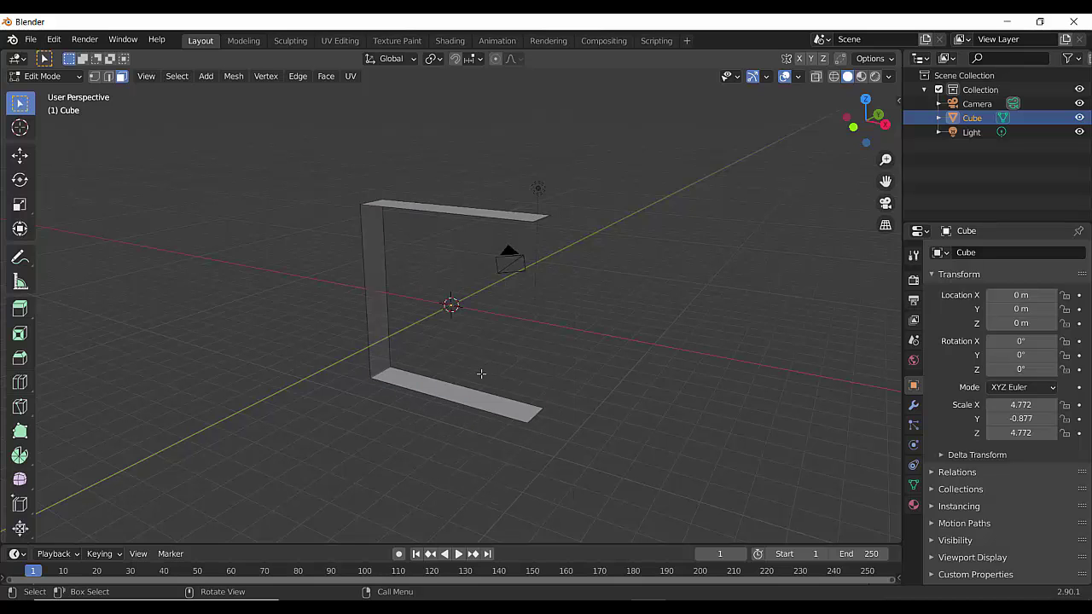
key("x")
left_click(473, 213)
Bevel the corner edge where the upright and bottom faces meet into a single angled face.
middle_click_drag(472, 393, 498, 365)
left_click(243, 41)
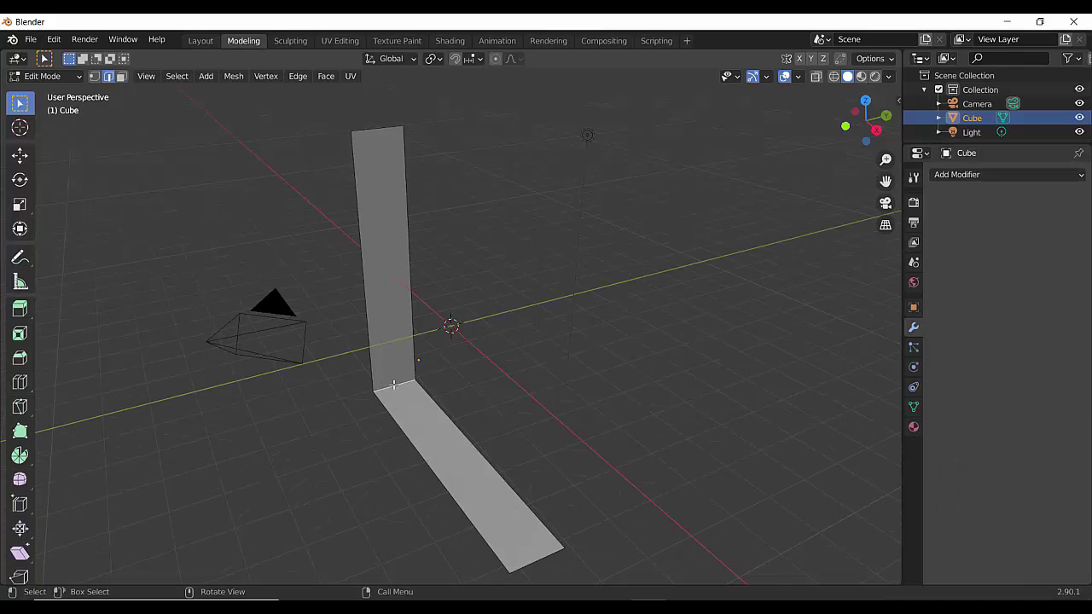
middle_click_drag(393, 385, 413, 260)
key("ctrl+b")
left_click(469, 412)
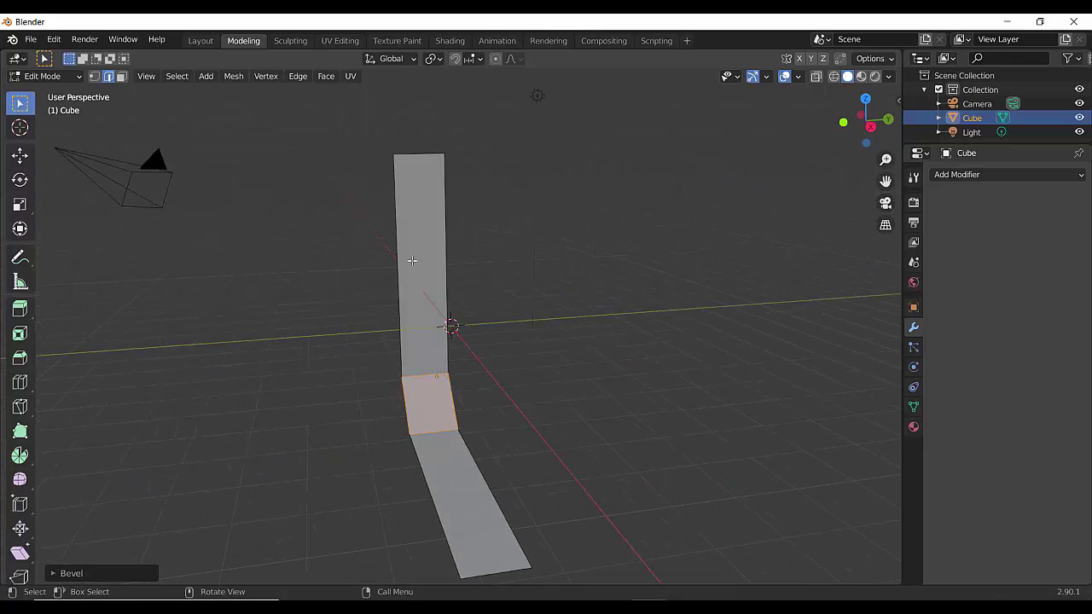
Add four loop cuts to the upright face and four loop cuts to the bottom face of the strip.
left_click(385, 252)
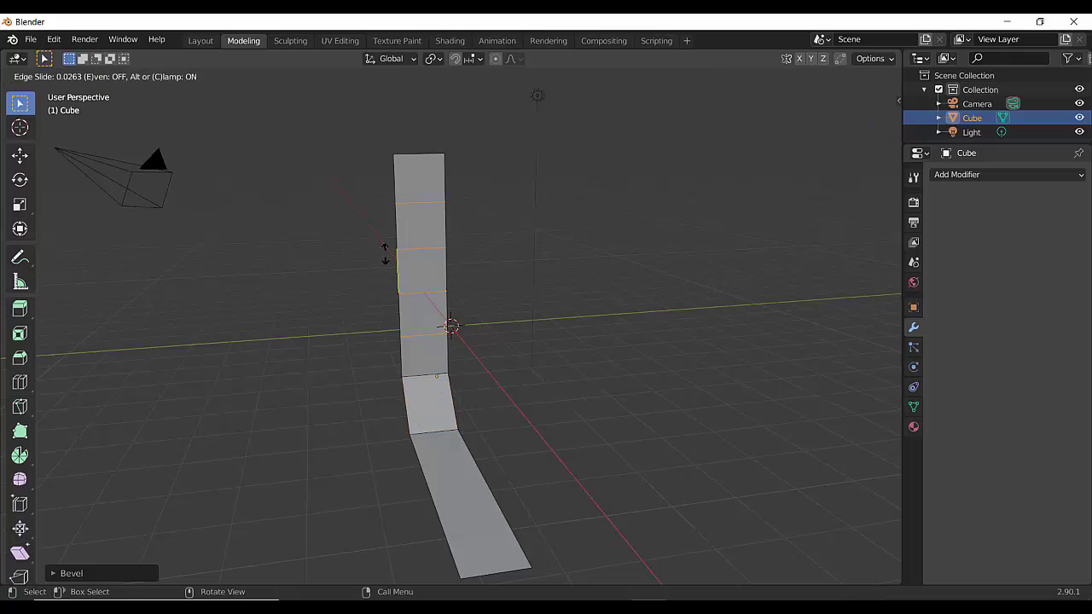
left_click(385, 254)
middle_click_drag(387, 255, 461, 290)
middle_click_drag(472, 351, 468, 253, "shift")
key("ctrl+r")
left_click(477, 404)
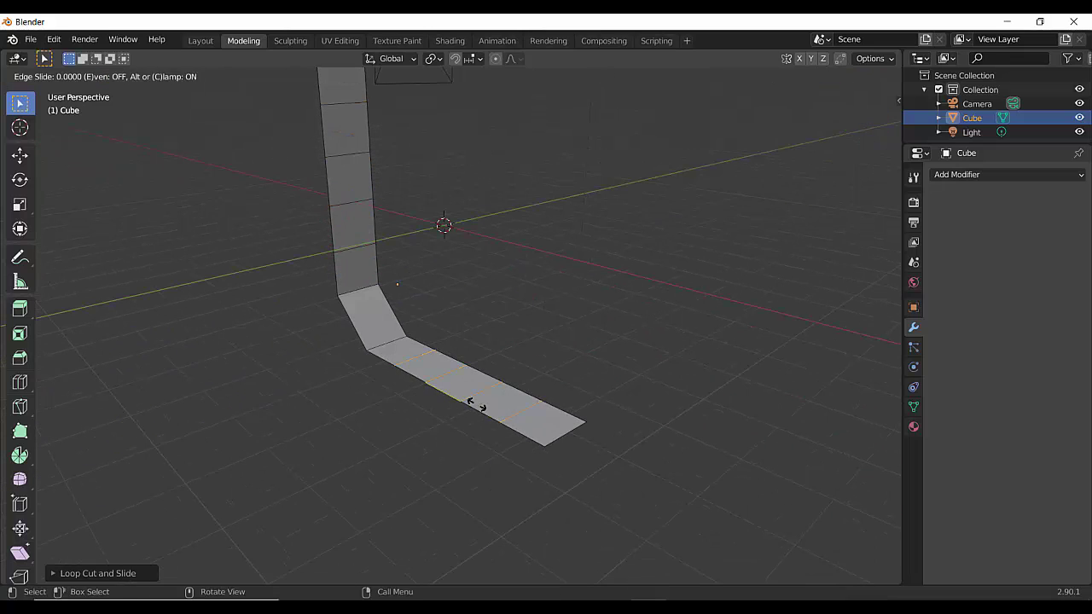
left_click(475, 405)
middle_click_drag(475, 404, 463, 423)
In front view, move the upright strip's upper vertices toward negative X to give the backrest a backward curve.
middle_click_drag(548, 321, 546, 316, "alt")
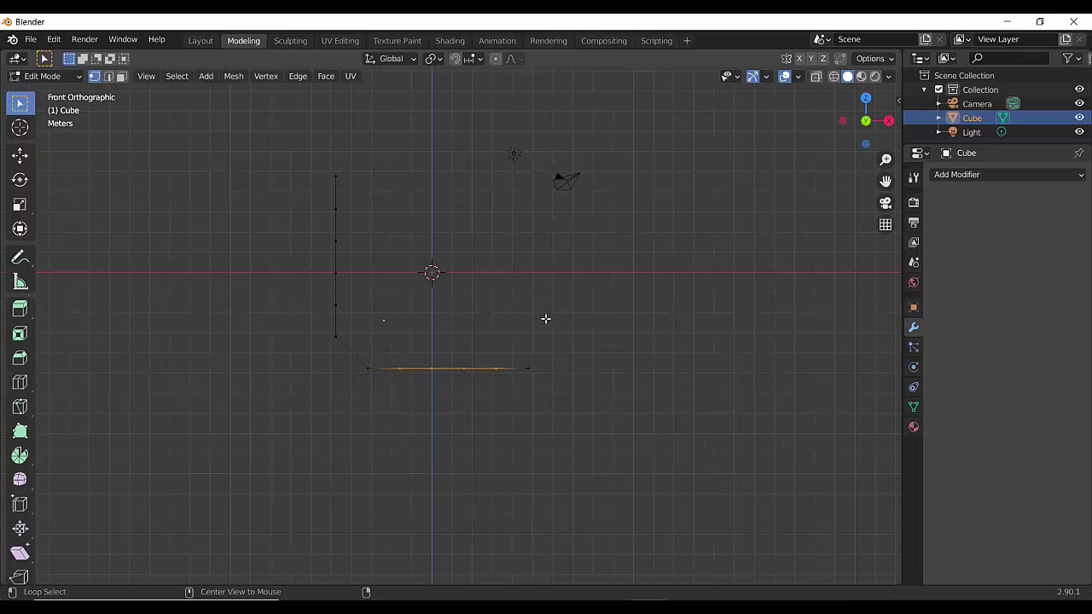
scroll(346, 329, "up", 2)
middle_click_drag(393, 276, 454, 365, "shift")
left_click_drag(363, 101, 458, 208)
left_click(30, 156)
left_click_drag(427, 129, 416, 130)
left_click_drag(351, 104, 420, 149)
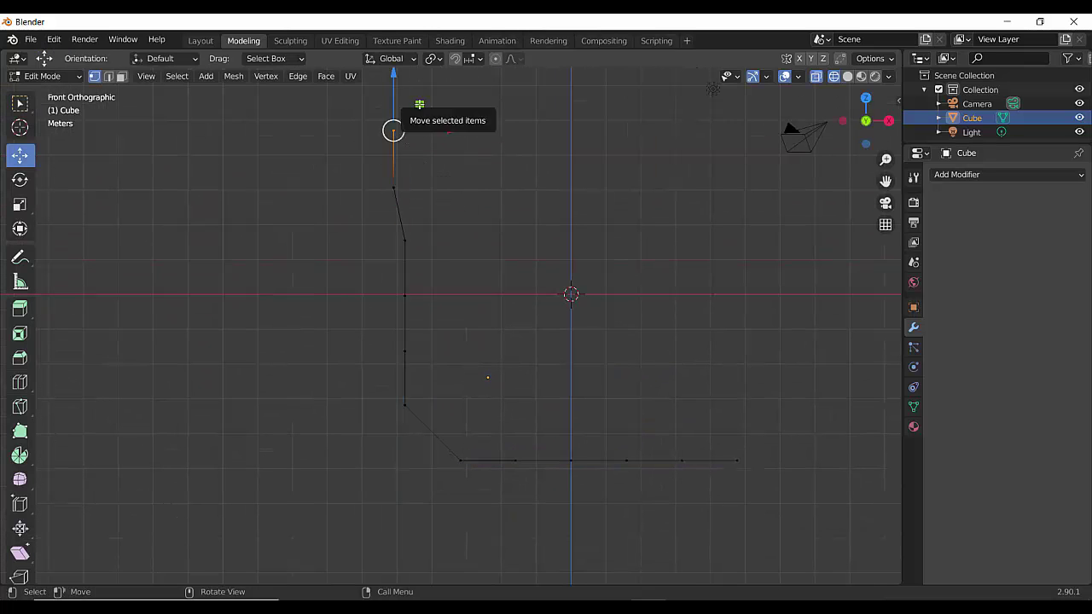
left_click_drag(419, 105, 396, 106)
left_click_drag(317, 98, 435, 260)
left_click_drag(443, 186, 430, 186)
left_click_drag(366, 227, 425, 259)
left_click_drag(448, 243, 452, 245)
Raise the two seat vertices ahead of the corner and reposition the rear seat vertex.
middle_click_drag(474, 396, 420, 318, "shift")
left_click_drag(448, 364, 526, 412)
left_click_drag(488, 323, 483, 313)
left_click_drag(382, 360, 430, 404)
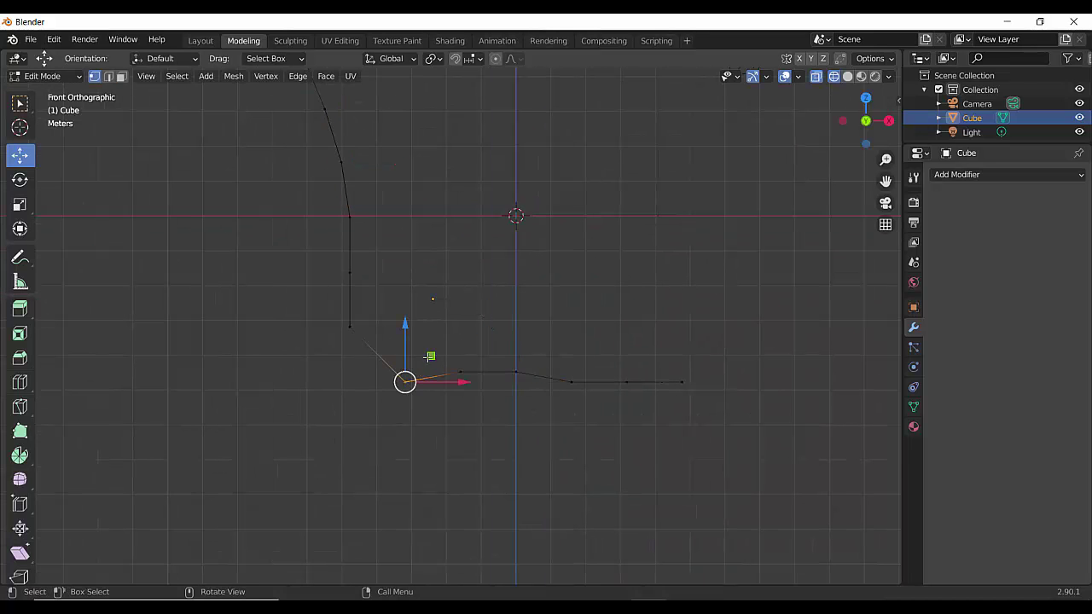
left_click_drag(431, 356, 427, 386)
Reshape the middle and front seat vertices into a gentle wave that slopes down toward the front.
left_click_drag(516, 372, 483, 373)
left_click_drag(537, 373, 493, 370)
left_click_drag(551, 368, 600, 405)
left_click_drag(570, 381, 703, 367)
left_click_drag(709, 381, 672, 381)
left_click_drag(535, 355, 656, 431)
left_click_drag(589, 381, 654, 403)
left_click_drag(624, 389, 609, 405)
left_click_drag(526, 352, 541, 370)
left_click_drag(476, 361, 515, 408)
left_click_drag(493, 370, 493, 371)
Shift the middle and front seat vertices slightly forward to smooth the seat curve.
scroll(510, 426, "down", 2)
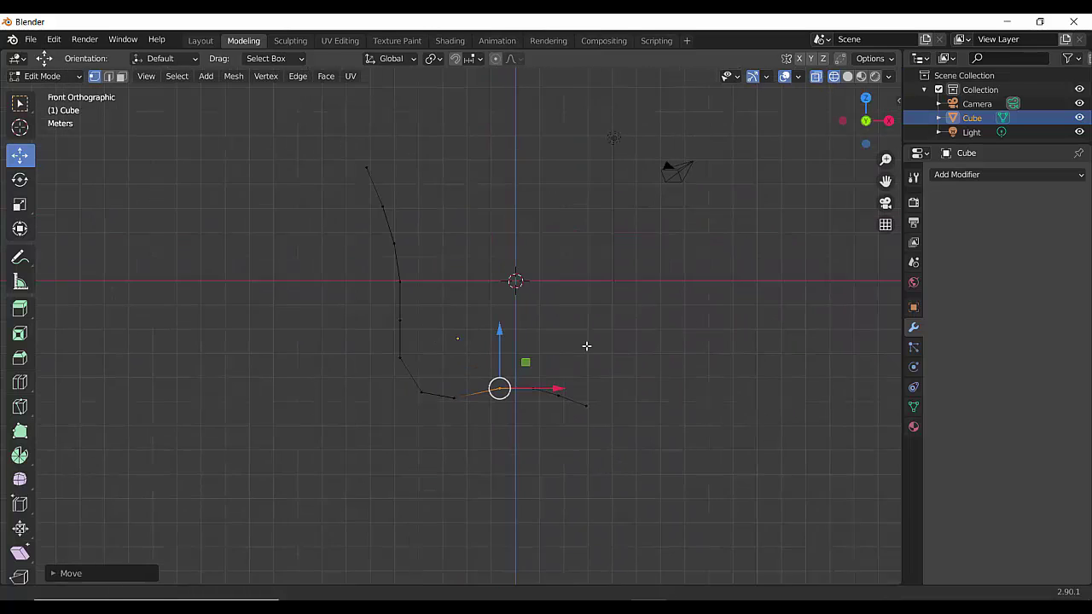
middle_click_drag(586, 346, 599, 360, "shift")
left_click_drag(487, 395, 620, 428)
mouse_move(617, 407)
left_mouse_down()
mouse_move(635, 407)
mouse_move(618, 414)
left_mouse_up()
left_click(620, 418)
Nudge the backrest vertices slightly toward negative X and lower the topmost vertex toward its neighbour.
left_click(415, 373)
left_click_drag(433, 372, 431, 371)
left_click_drag(416, 295, 412, 294)
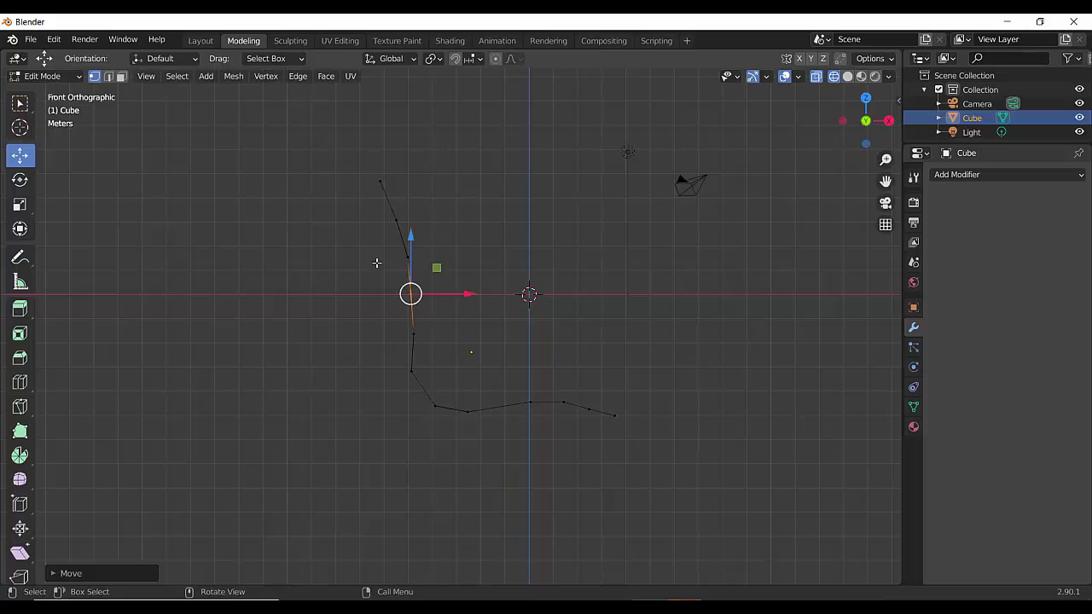
left_click(408, 258)
left_click_drag(461, 258, 458, 259)
left_click(396, 220)
left_click_drag(441, 222, 436, 222)
left_click(381, 181)
left_click_drag(380, 181, 386, 205)
Adjust the lower backrest vertex and the two bend vertices to refine the transition from backrest to seat.
left_click(414, 316)
key("g")
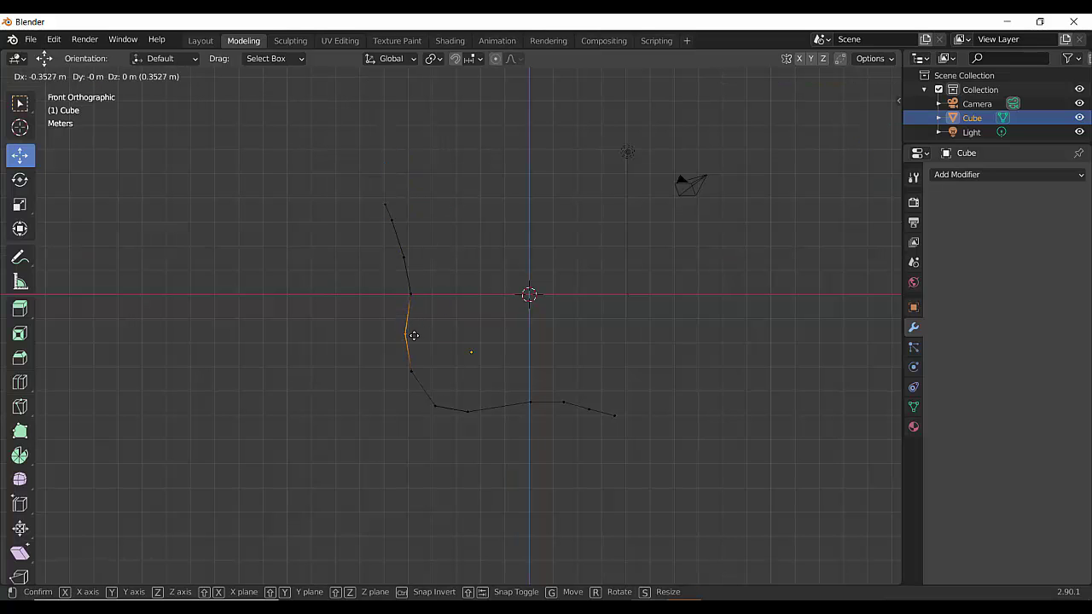
left_click_drag(423, 336, 424, 336)
left_click_drag(403, 369, 432, 388)
left_click_drag(464, 371, 461, 372)
left_click_drag(430, 399, 444, 413)
left_click_drag(433, 408, 429, 404)
left_click(429, 405)
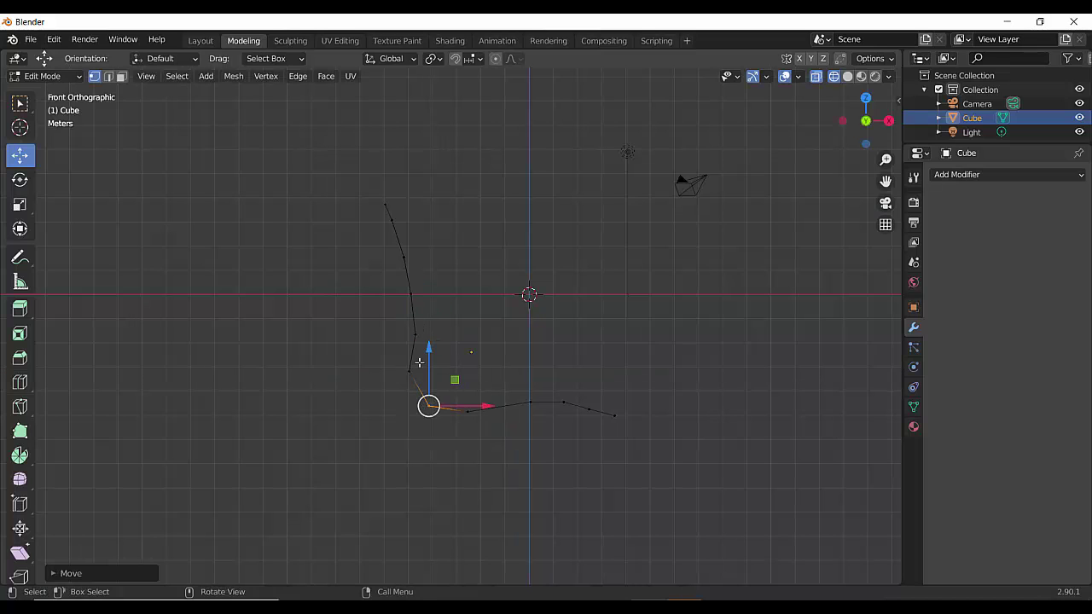
Shift the mid-backrest vertex slightly along the X axis.
left_click(404, 290)
key("g")
key("x")
left_click(432, 295)
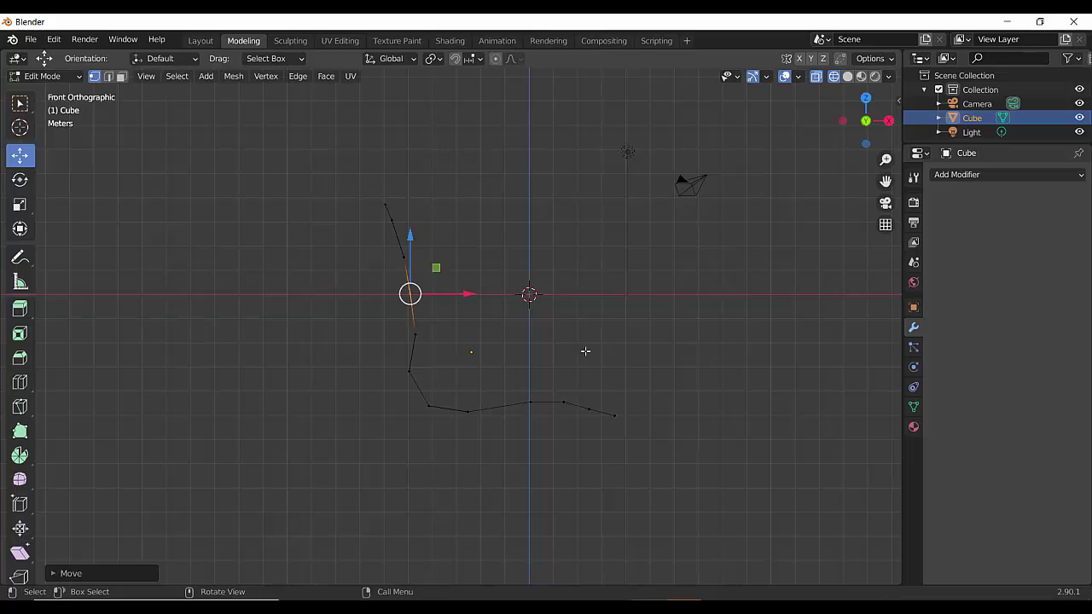
Leave Edit Mode on the bench profile and add a new cube mesh.
middle_click_drag(586, 352, 513, 341)
key("Tab")
left_click_drag(513, 341, 504, 342)
middle_click_drag(581, 301, 616, 301)
left_click(174, 75)
mouse_move(201, 93)
left_click(321, 108)
middle_click_drag(559, 342, 537, 366)
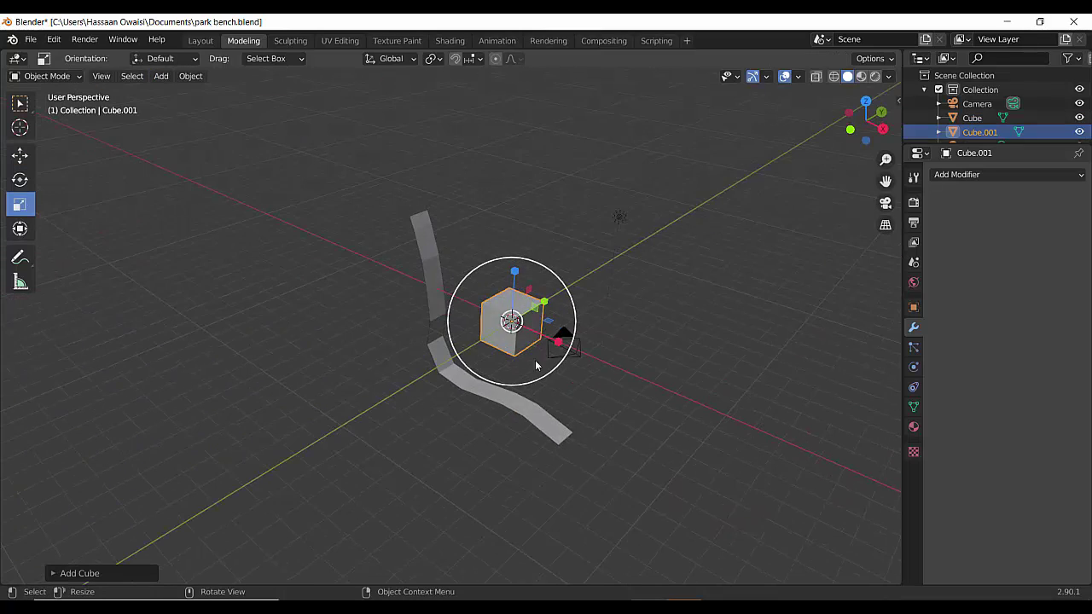
Scale the new cube separately along X, Y and Z into a long, narrow plank running along Y.
left_click_drag(515, 273, 514, 309)
left_click_drag(556, 342, 523, 326)
left_click_drag(514, 272, 511, 209)
scroll(508, 427, "up", 3)
middle_click_drag(508, 435, 491, 410)
left_click_drag(575, 304, 0, 367)
middle_click_drag(0, 365, 263, 381)
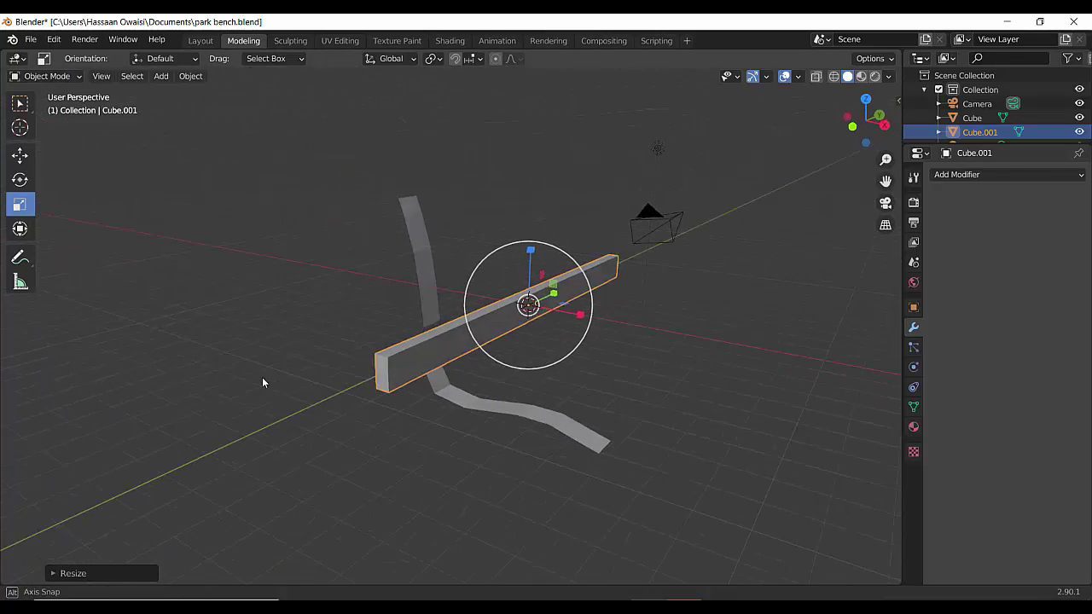
Lengthen the plank further and make it slightly thinner along X.
key("s")
left_click(578, 285)
middle_click_drag(579, 285, 572, 307)
key("s")
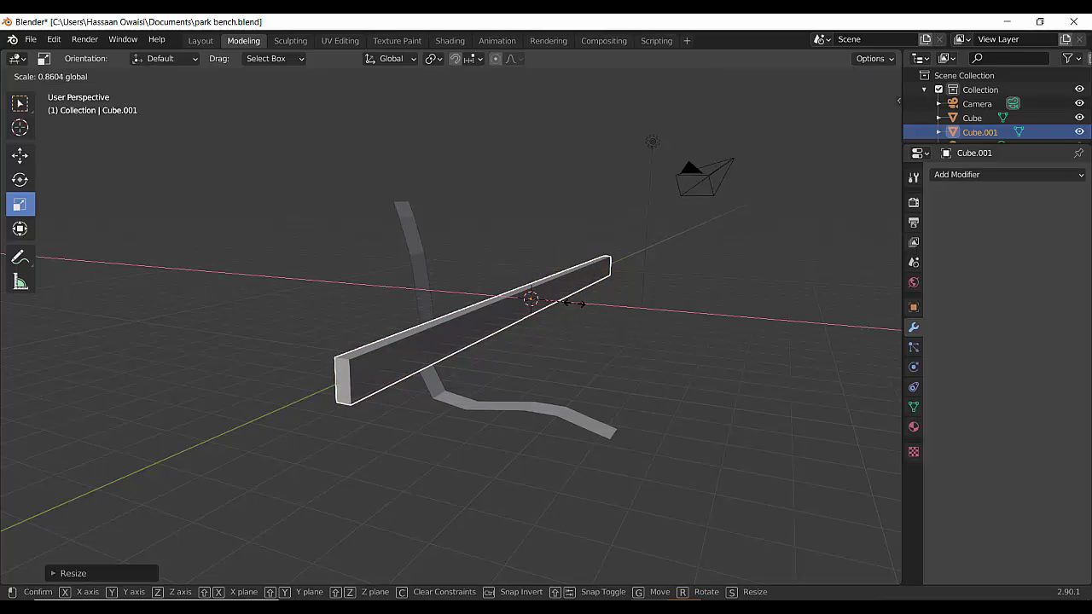
left_click(569, 309)
In front view, move the plank next to the top of the backrest profile.
key("KP_3")
key("KP_1")
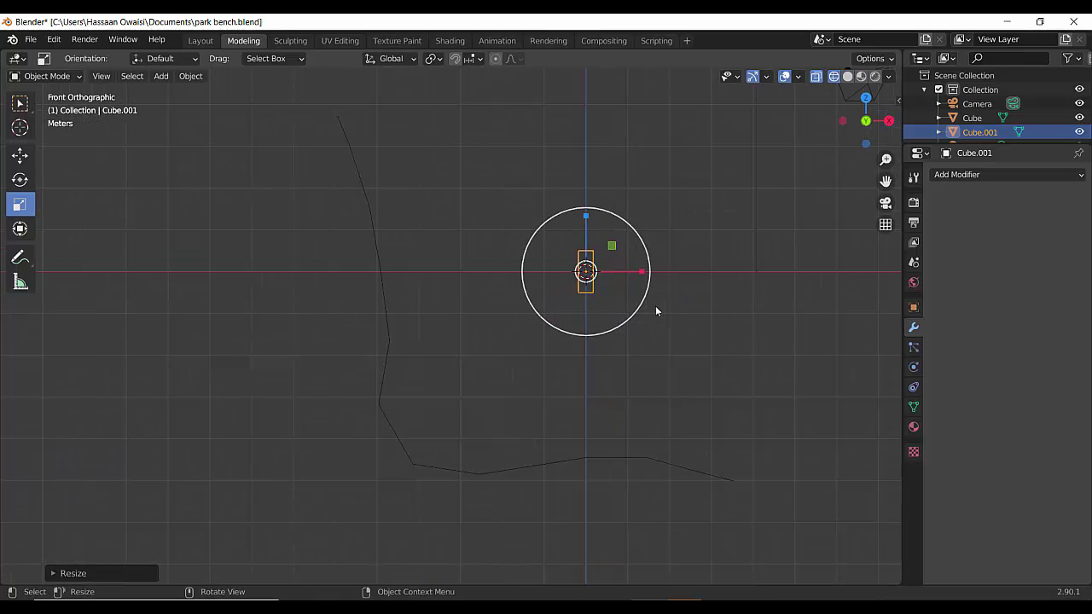
key("shift+space")
key("g")
scroll(655, 306, "down", 2)
key("g")
left_click(371, 183)
scroll(371, 182, "up", 1)
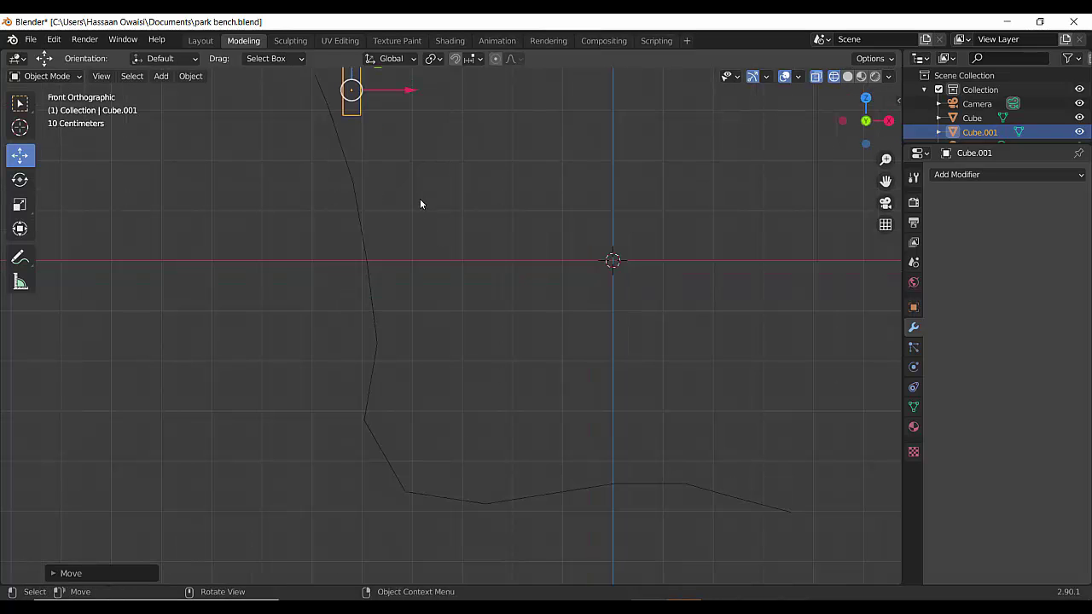
Select the plank's long edges in solid shading and try to bevel them.
middle_click_drag(419, 204, 459, 264, "shift")
mouse_move(487, 337)
middle_mouse_down()
mouse_move(461, 365)
mouse_move(448, 341)
middle_mouse_up()
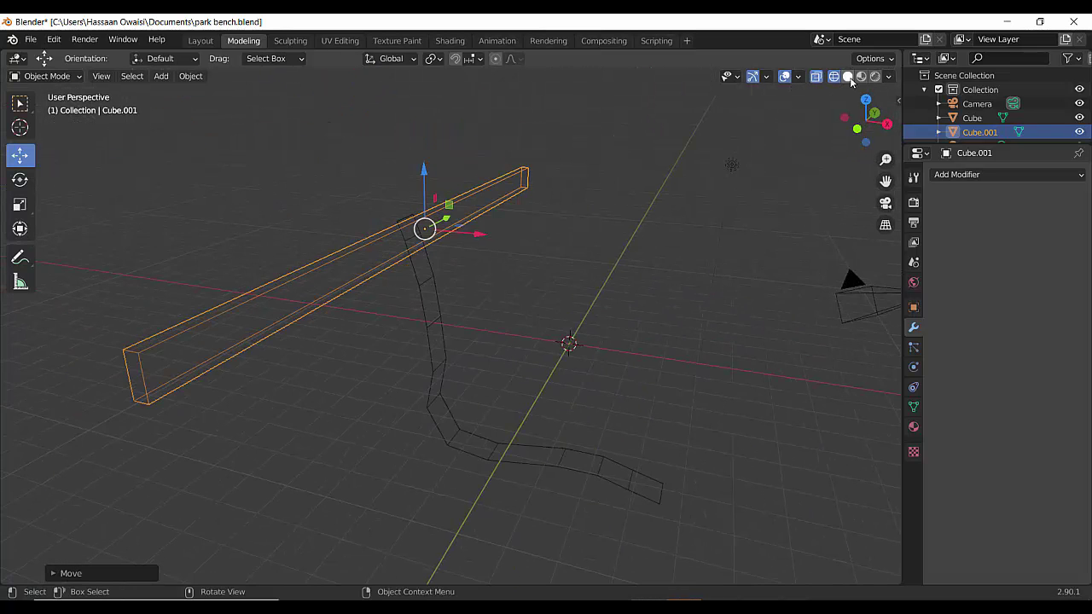
key("shift+z")
key("Tab")
left_click(108, 77)
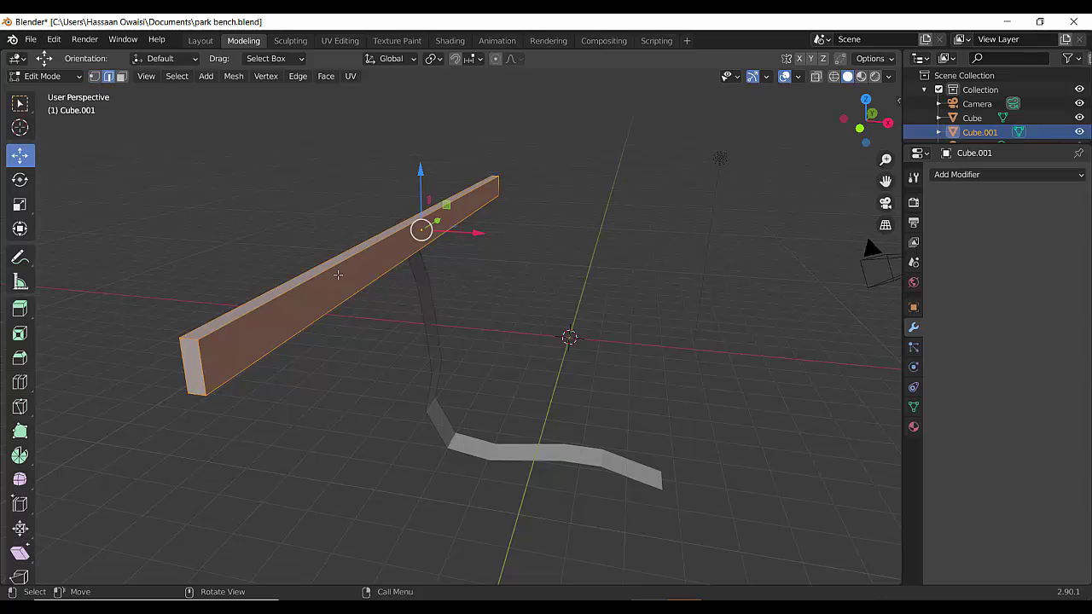
left_click(334, 268)
middle_click_drag(344, 335, 456, 319)
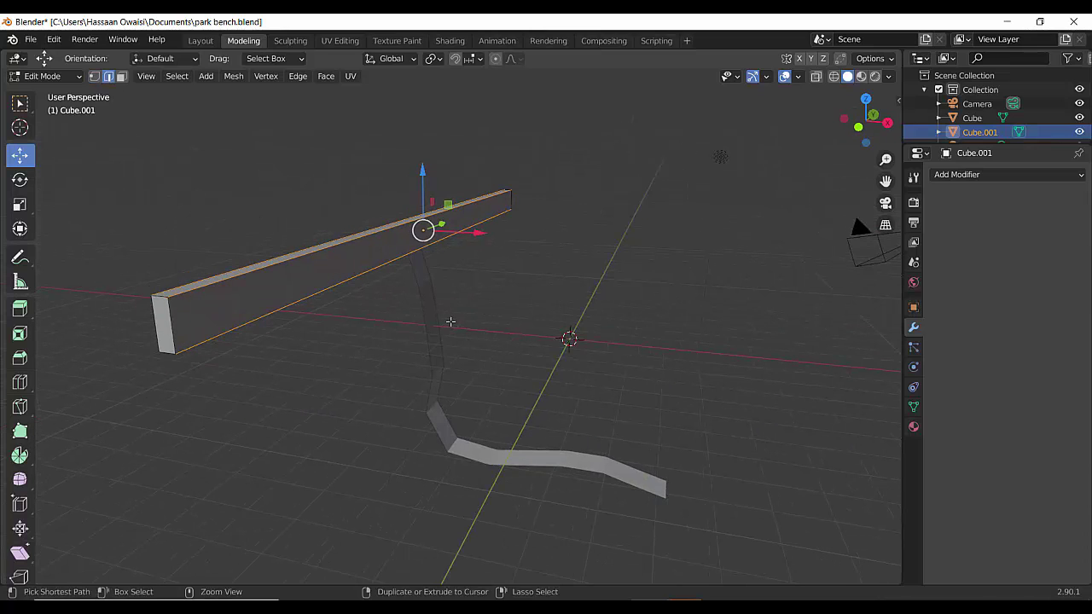
key("ctrl+b")
right_click(350, 315)
Apply all transforms to the plank.
key("Tab")
key("ctrl+a")
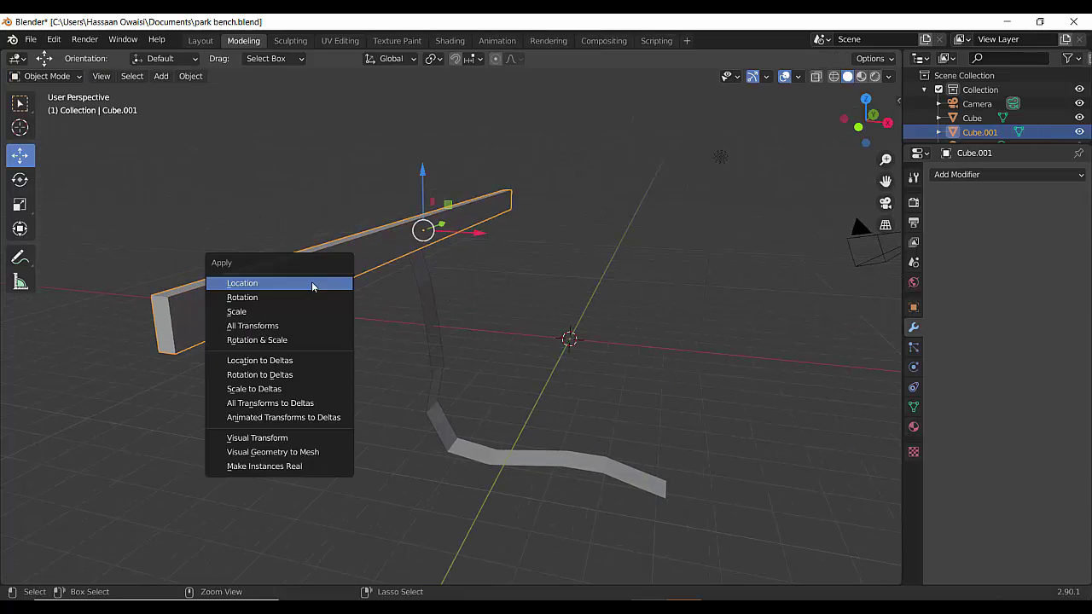
left_click(290, 324)
Bevel the plank's long edges with a width of 0.0566 m and 2 segments.
key("Tab")
middle_click_drag(280, 284, 418, 318)
key("ctrl+b")
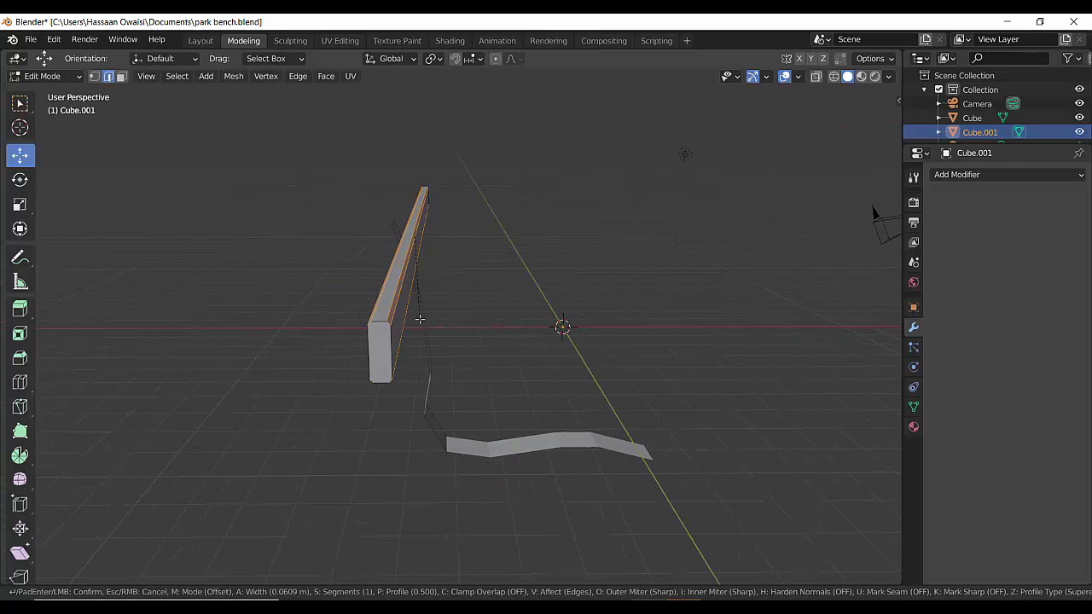
left_click(425, 319)
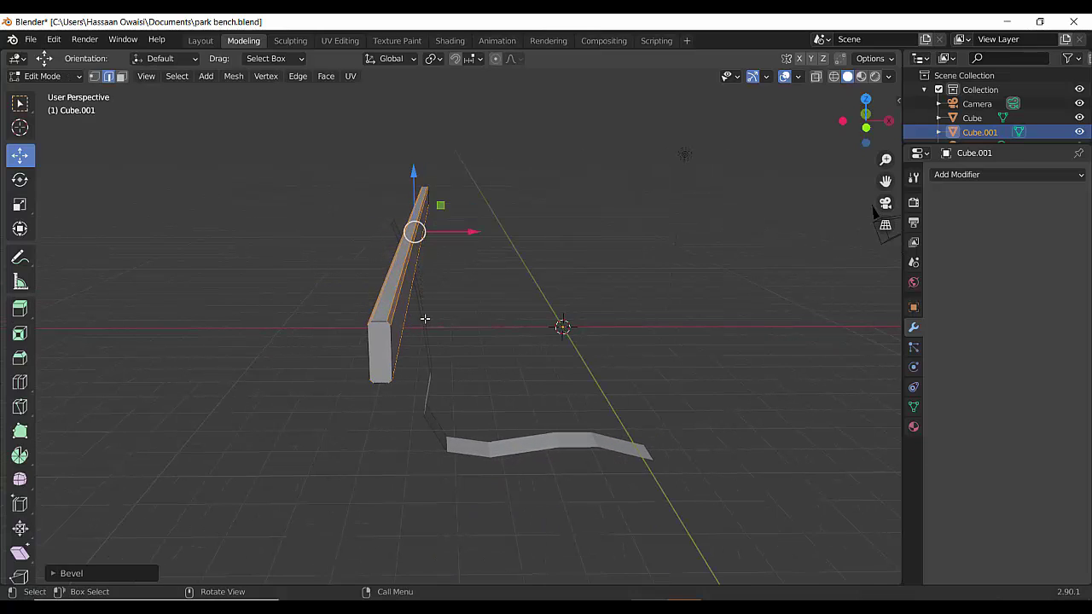
left_click(58, 575)
scroll(451, 423, "up", 2)
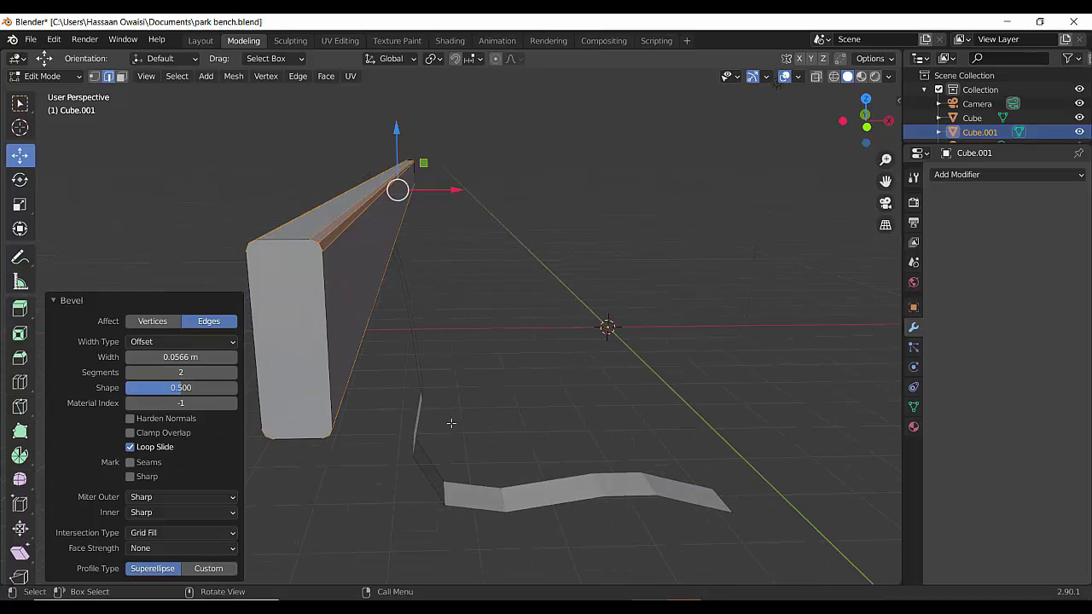
left_click(350, 246)
Set the plank's origin to its center of mass (surface) and save the file.
middle_click_drag(471, 308, 436, 304)
key("Tab")
scroll(427, 303, "down", 2)
right_click(375, 259)
mouse_move(375, 250)
left_click(486, 295)
key("ctrl+s")
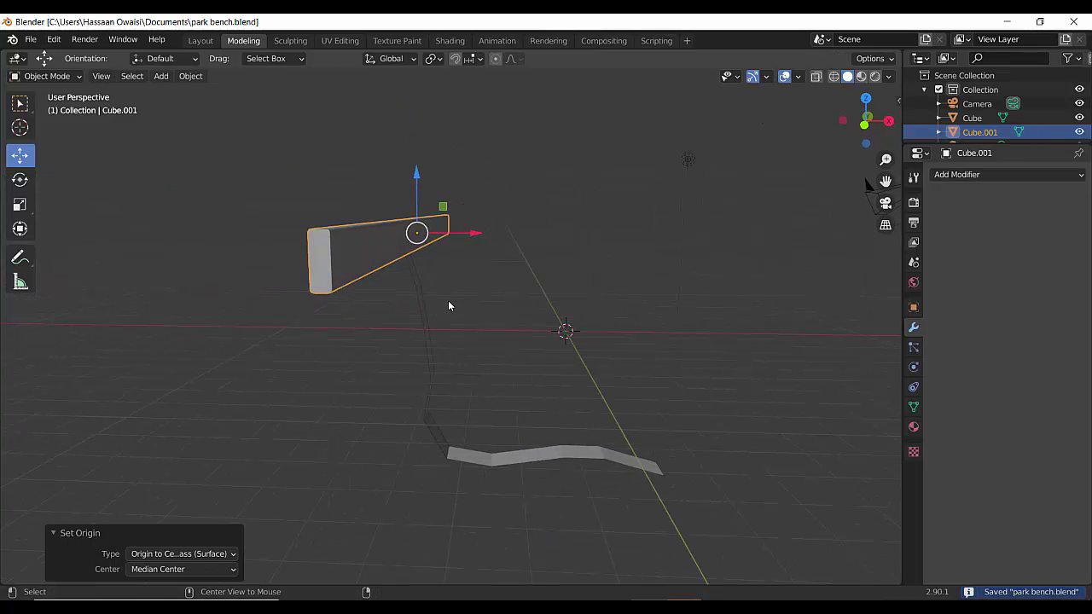
In front view, move the plank up against the top end of the backrest profile.
key("KP_3")
key("KP_1")
scroll(521, 266, "up", 5)
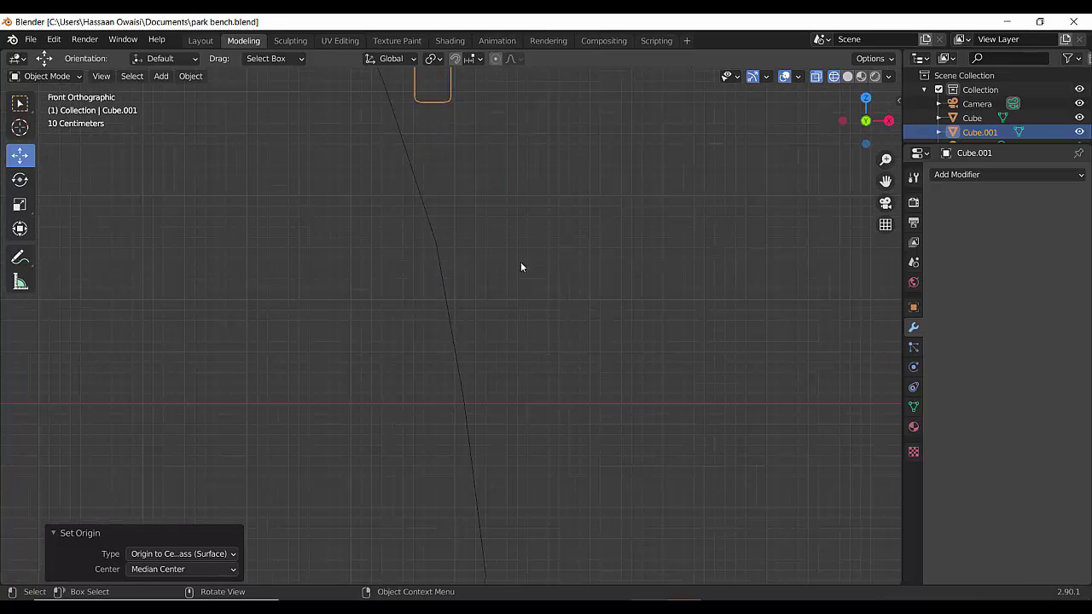
left_click_drag(527, 216, 514, 215)
scroll(545, 302, "down", 4)
middle_click_drag(548, 303, 557, 327, "shift")
scroll(556, 321, "up", 5)
left_click(20, 157)
left_click_drag(508, 215, 440, 229)
Rotate the plank parallel to the slope at the top of the backrest and nudge it into place.
key("r")
left_click(460, 199)
key("r")
left_click(440, 227)
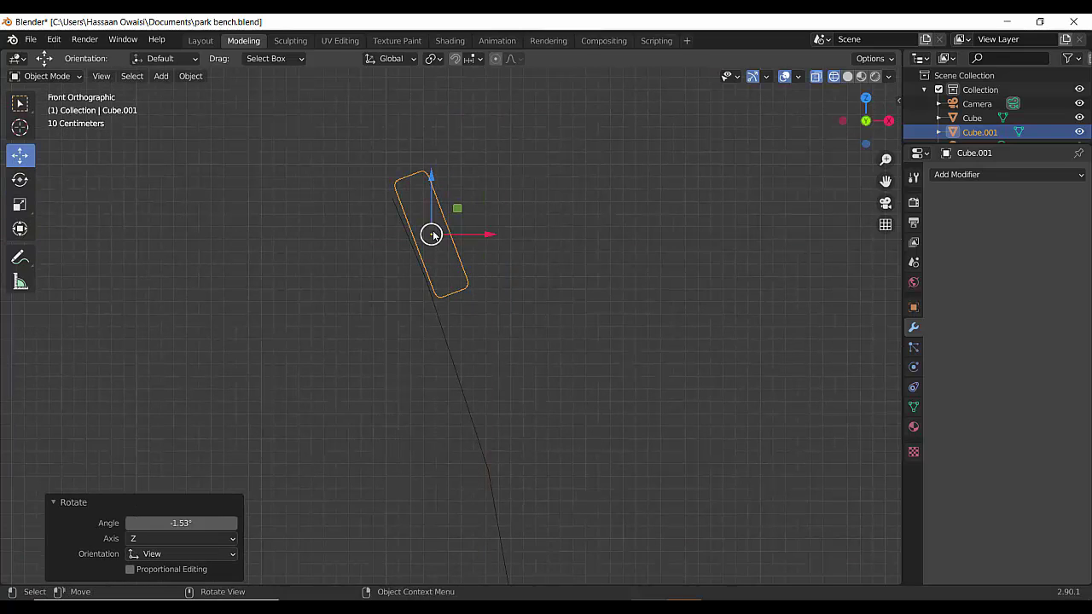
left_click(432, 235)
Duplicate the plank about 1.1 m down along the backrest and rotate the copy 2.22° to follow the profile.
middle_click_drag(514, 332, 504, 268, "shift")
key("shift+d")
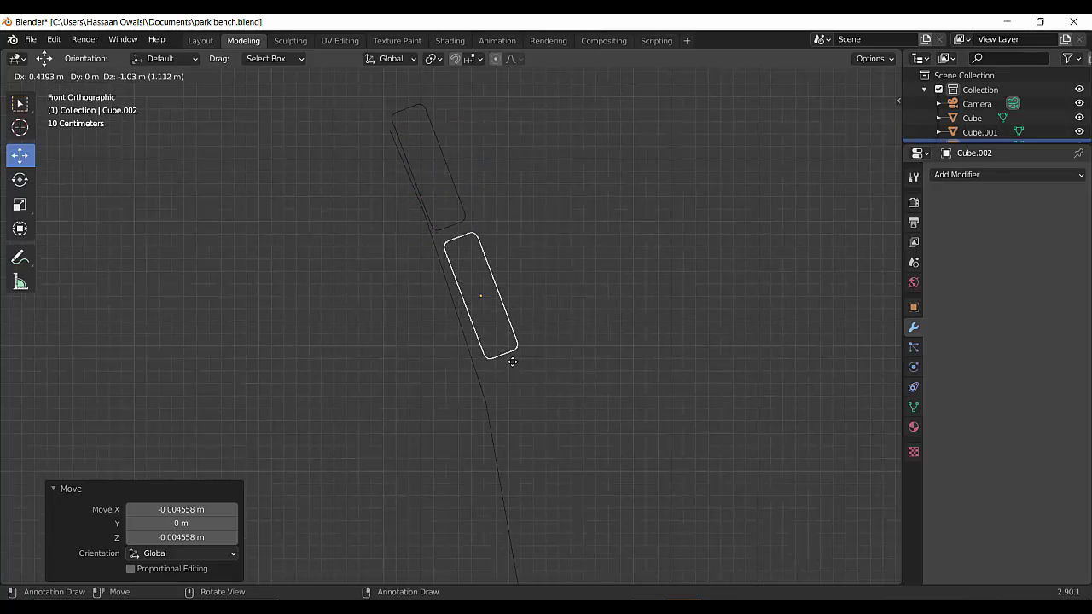
left_click(507, 359)
key("r")
left_click(504, 361)
Duplicate the second plank further down the backrest, then rotate and shift the copy to follow the profile.
middle_click_drag(541, 379, 536, 244, "shift")
key("shift+d")
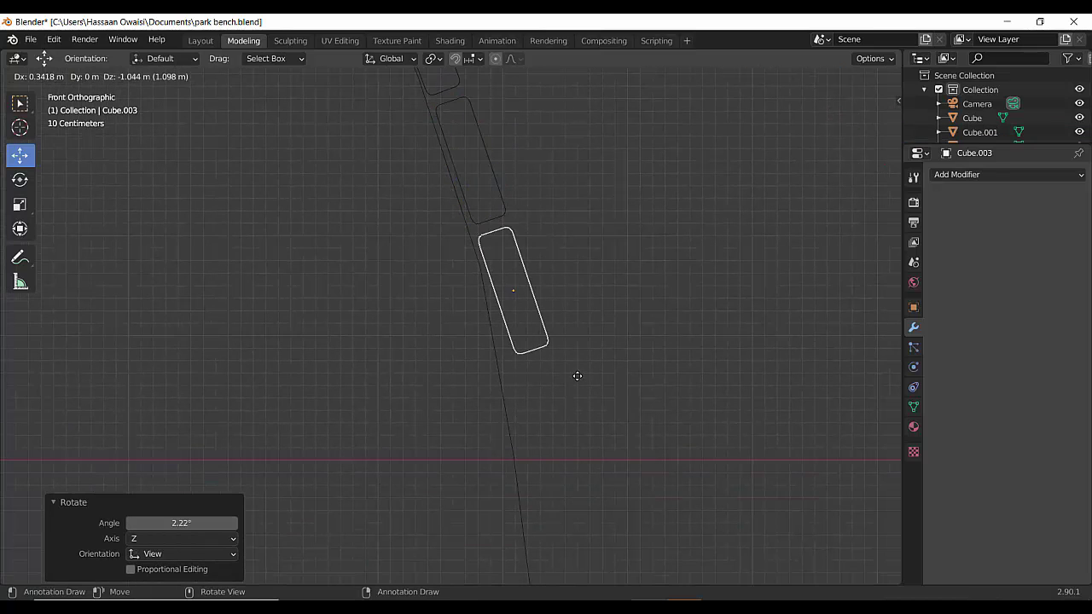
left_click(576, 375)
key("r")
left_click(556, 295)
left_click_drag(537, 264, 534, 268)
Nudge the second plank by -0.009115 m in X and Z to sit closer to the backrest profile.
left_click(481, 184)
left_click(486, 171)
left_click_drag(493, 133, 492, 134)
middle_click_drag(528, 306, 519, 240, "shift")
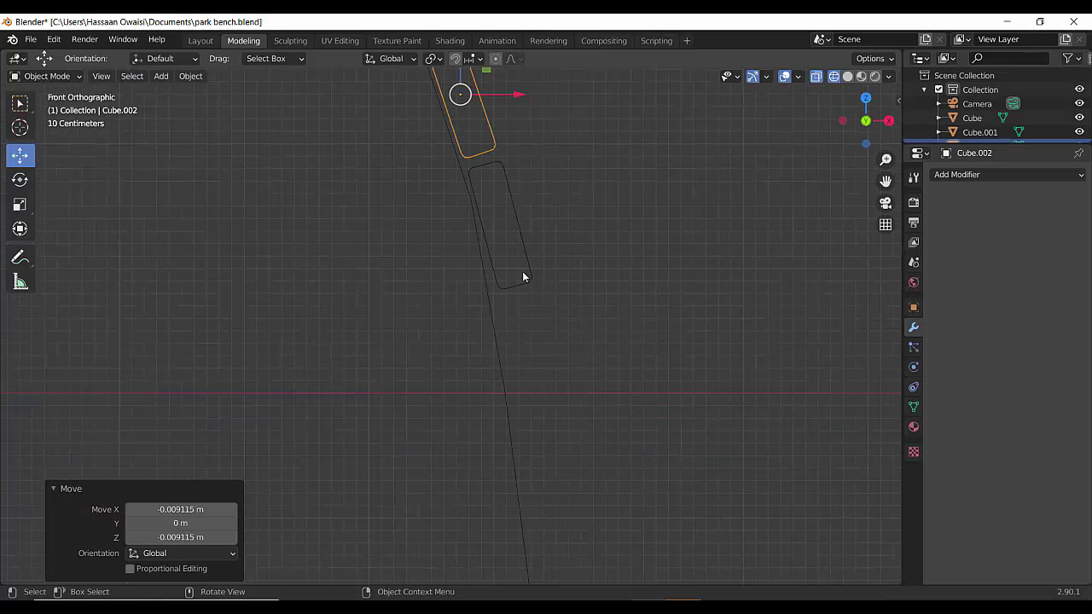
Duplicate the lowest backrest plank about 1.08 m down, rotate the copy to follow the profile and shift it against the slope.
left_click(510, 284)
key("shift+d")
left_click(538, 420)
key("r")
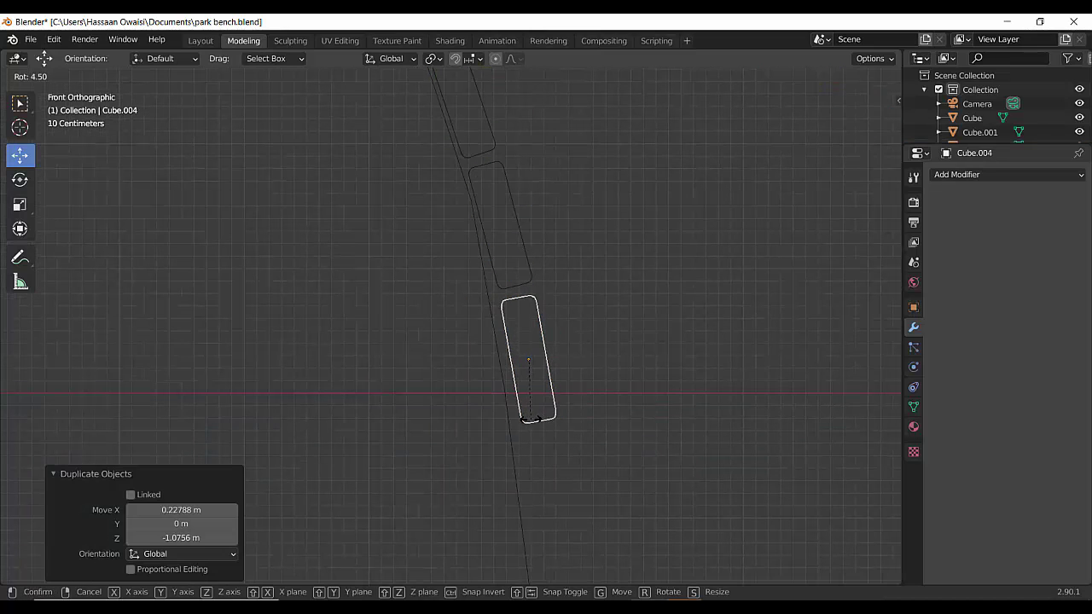
left_click(529, 422)
left_click_drag(526, 358, 519, 366)
Duplicate the newest plank about 1.14 m further down, placing the copy just above the first bend in the profile.
scroll(544, 416, "down", 2)
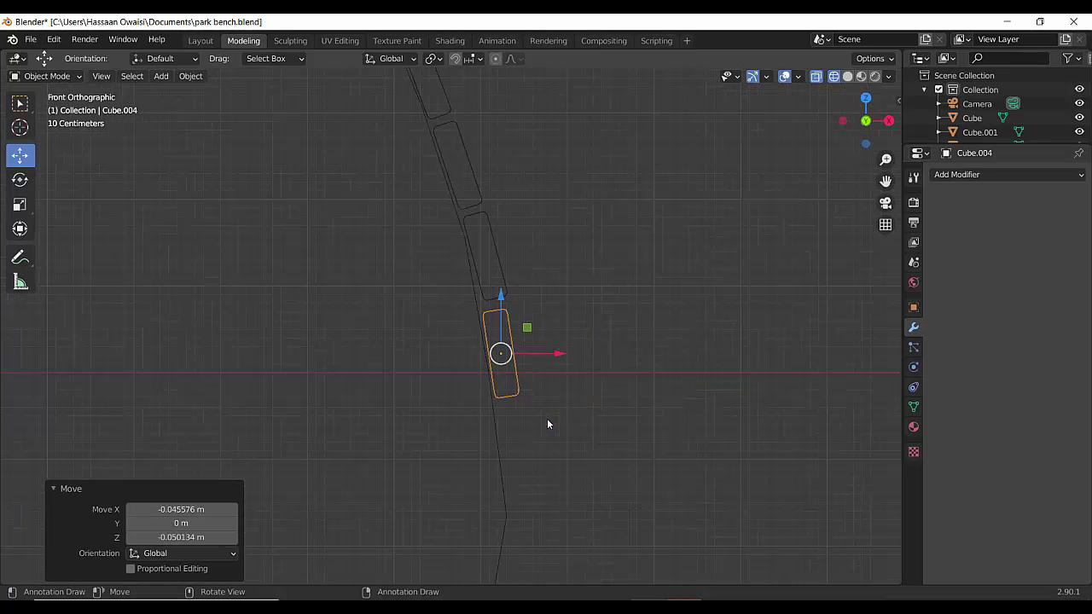
middle_click_drag(522, 442, 497, 304, "shift")
key("shift+d")
left_click(510, 395)
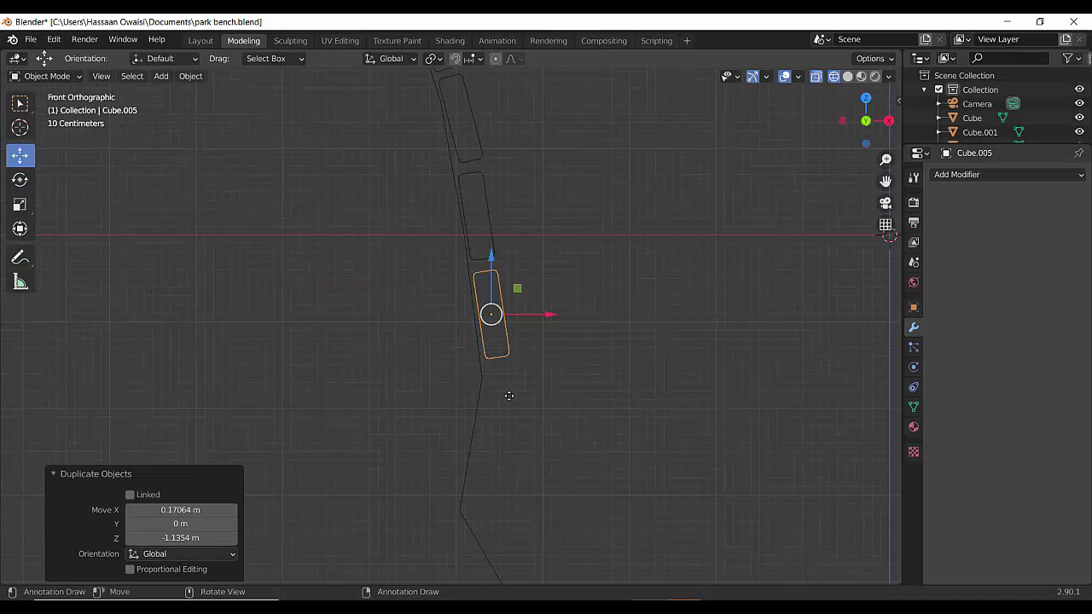
Duplicate the plank about 1.16 m down past the bend, rotate the copy 16.1° and move it against the profile.
middle_click_drag(509, 395, 509, 271, "shift")
key("shift+d")
left_click(522, 371)
key("r")
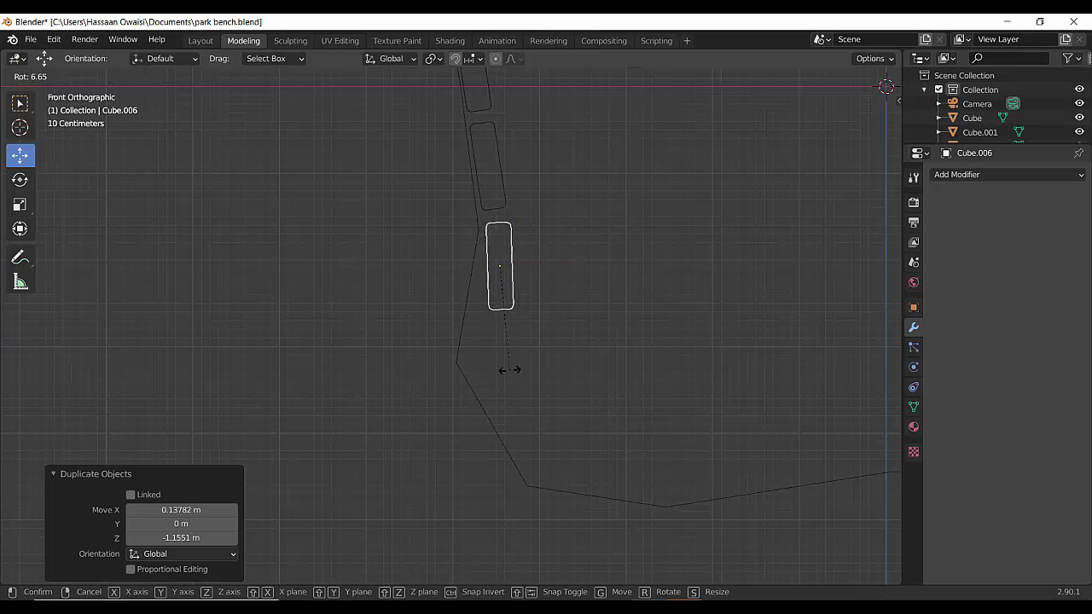
left_click(491, 365)
left_click_drag(500, 253, 489, 254)
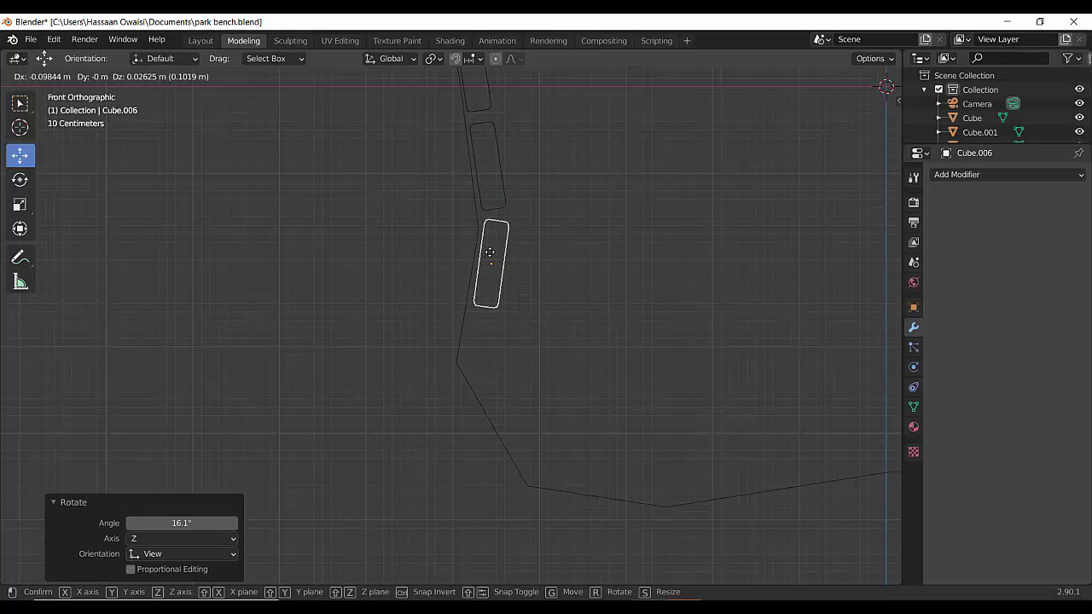
Duplicate the plank about 1.13 m down to the rearmost corner, rotate the copy to face the other way and nudge it inward.
key("shift+d")
left_click(481, 431)
key("r")
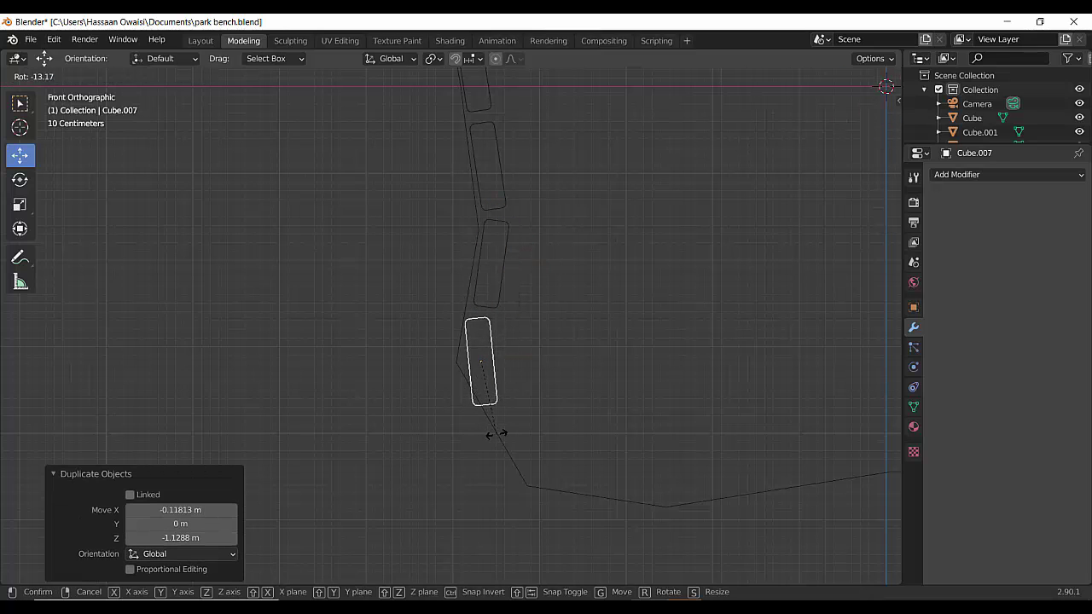
left_click(499, 434)
left_click_drag(484, 361, 493, 358)
Duplicate the corner plank about 1.04 m down, then rotate and shift the copy parallel to the steep segment leading into the seat.
middle_click_drag(494, 421, 499, 346, "shift")
key("shift+d")
left_click(531, 426)
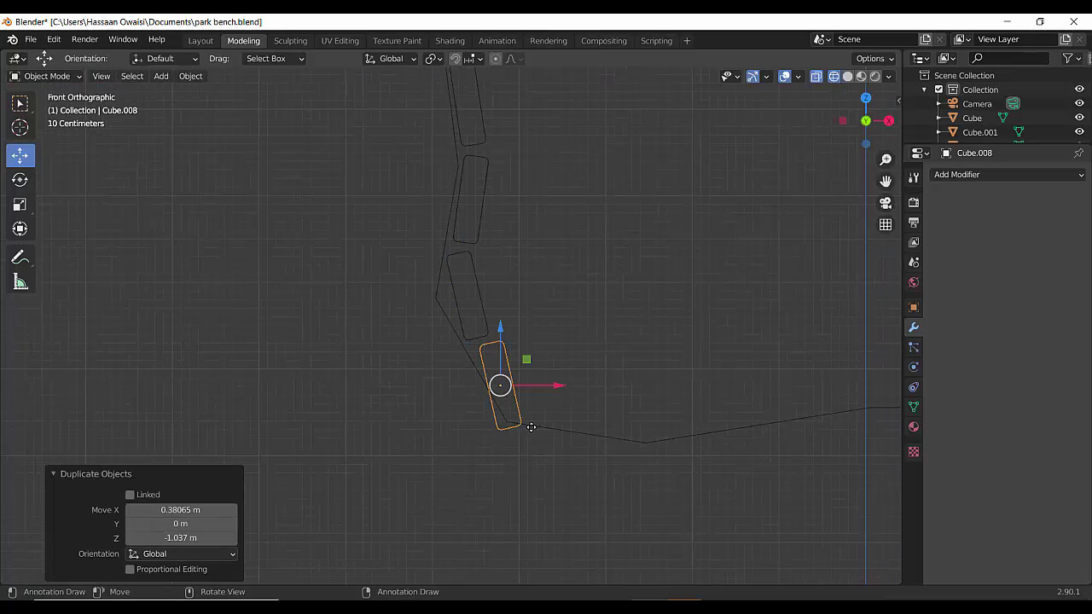
key("r")
left_click(546, 416)
left_click_drag(500, 385, 517, 378)
Duplicate the plank about 1.06 m along X, rotate the copy nearly flat and set it on the first seat segment.
middle_click_drag(567, 429, 482, 356, "shift")
key("shift+d")
left_click(573, 376)
key("r")
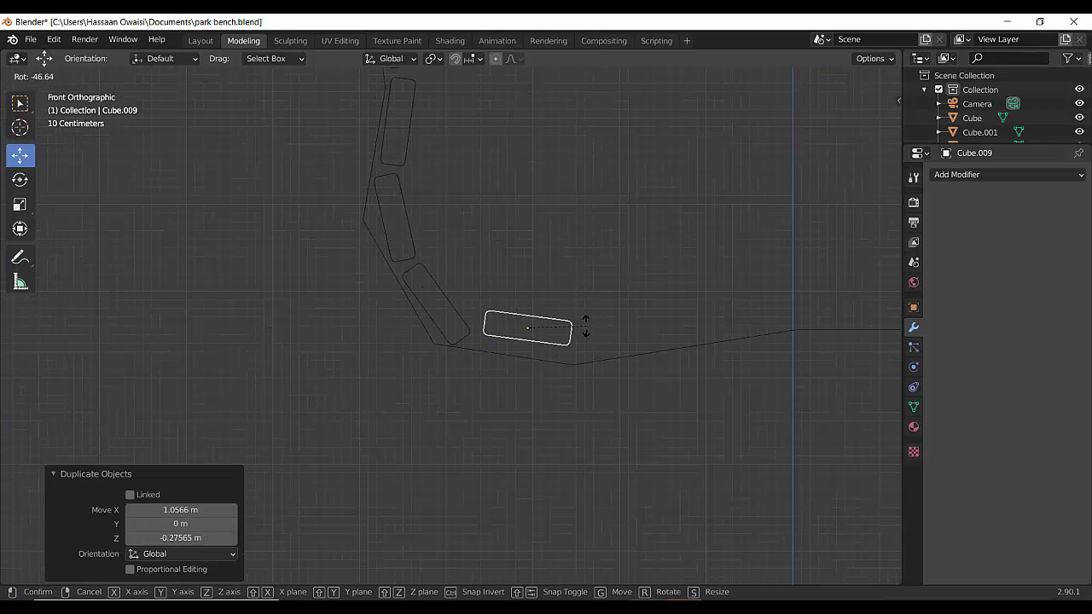
left_click(585, 324)
key("g")
left_click(514, 344)
Duplicate the seat plank about 1.12 m along X, tilt the copy about 17° and rest it on the rising seat segment.
middle_click_drag(586, 401, 481, 380, "shift")
key("shift+d")
left_click(558, 382)
key("r")
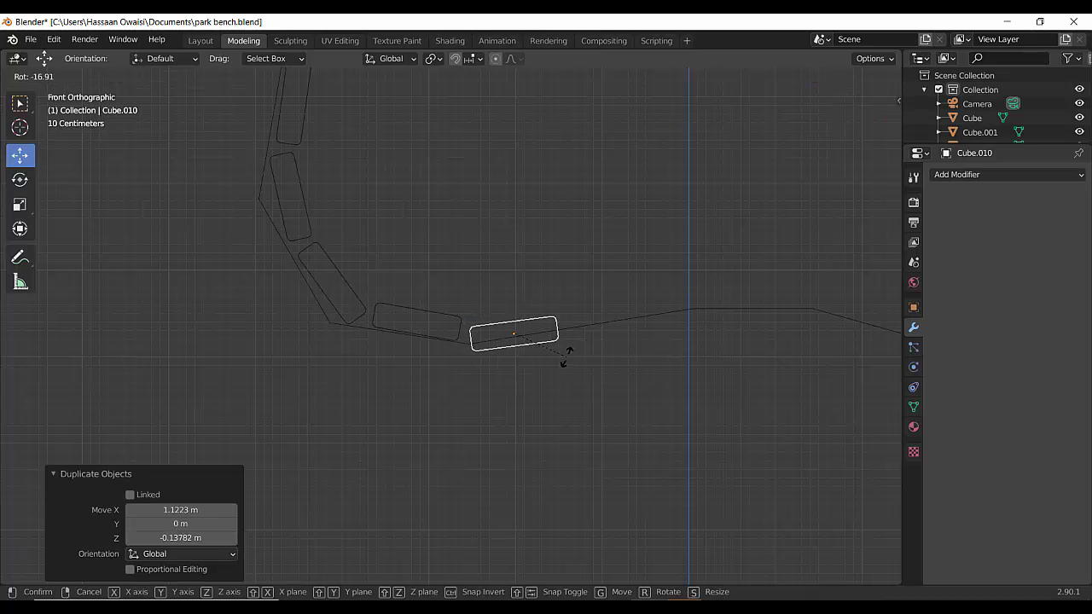
left_click(564, 354)
key("g")
left_click(551, 332)
Add two more plank copies along the rising seat, rotating and nudging the second to sit flat near the crest.
key("shift+d")
left_click(647, 321)
key("shift+d")
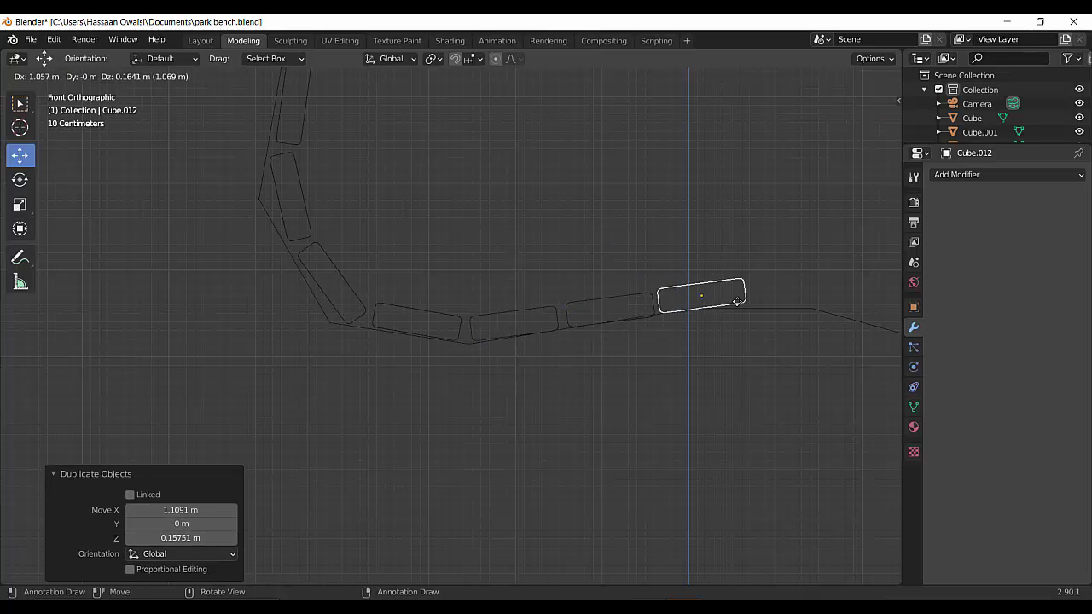
left_click(738, 299)
key("r")
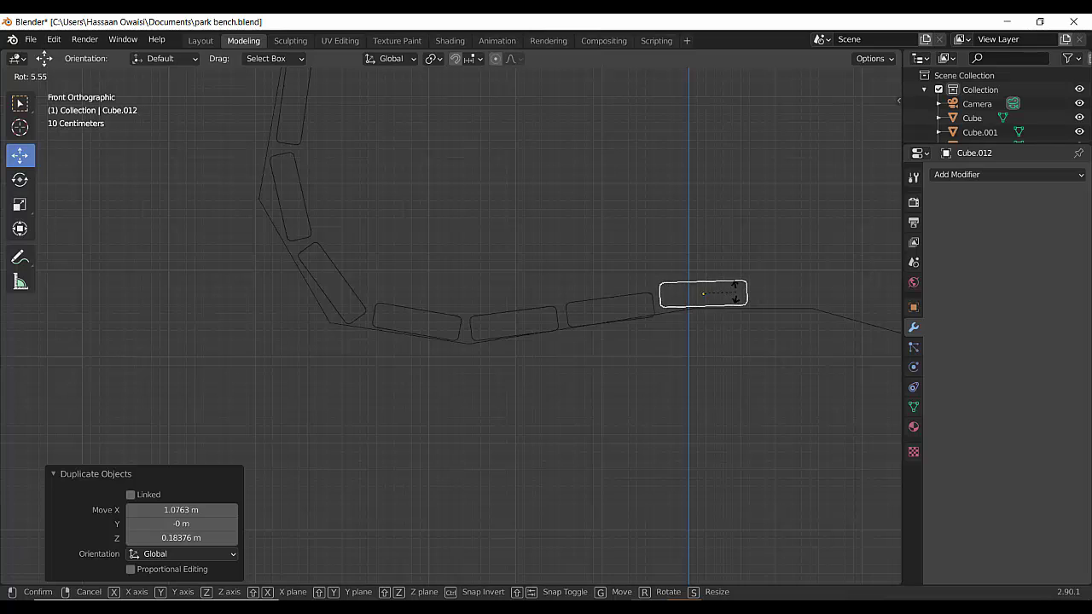
left_click(735, 293)
key("g")
left_click(709, 295)
Duplicate the crest plank about 1.1 m along X, then tilt and lower the copy where the seat begins sloping down.
key("shift+d")
left_click(802, 294)
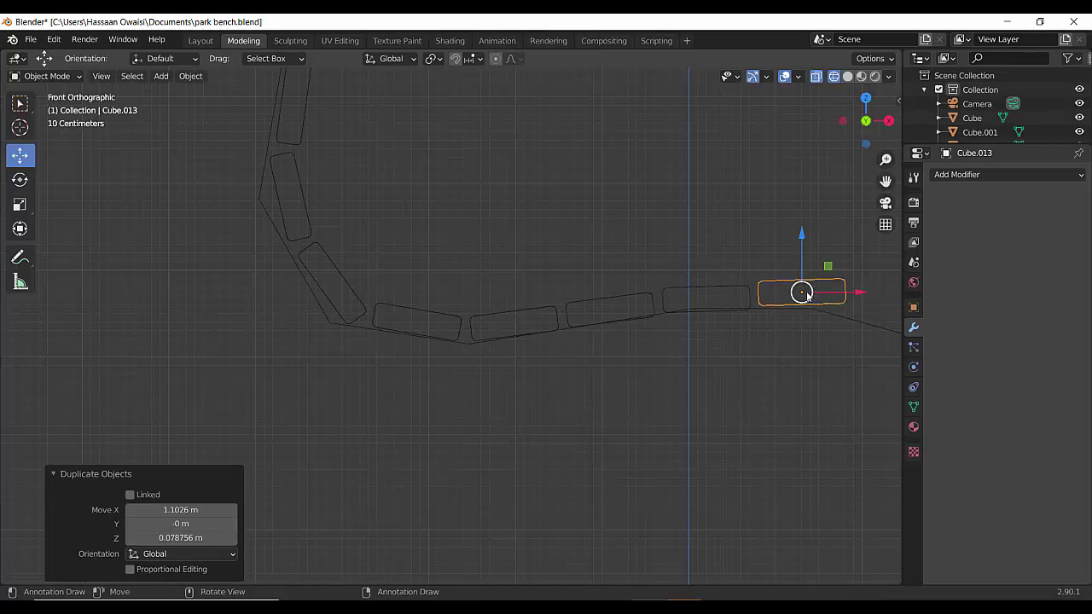
key("r")
left_click(807, 294)
key("g")
left_click(808, 296)
middle_click_drag(808, 296, 580, 266, "shift")
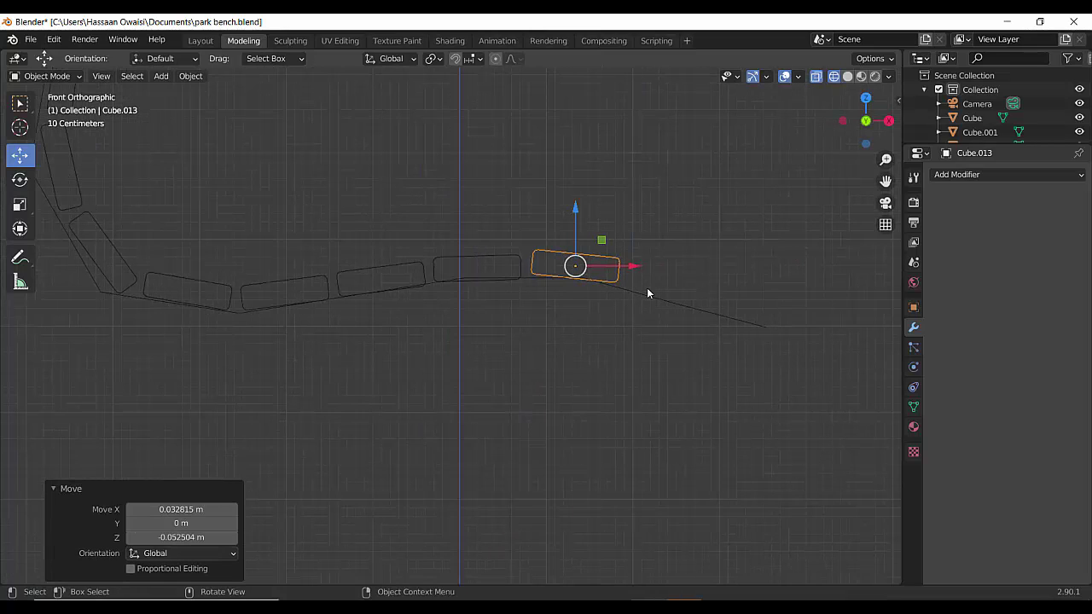
Duplicate the plank onto the front slope of the seat, rotate the copy 11.5° and lower it onto the profile.
key("shift+d")
left_click(741, 300)
key("r")
left_click(732, 312)
key("g")
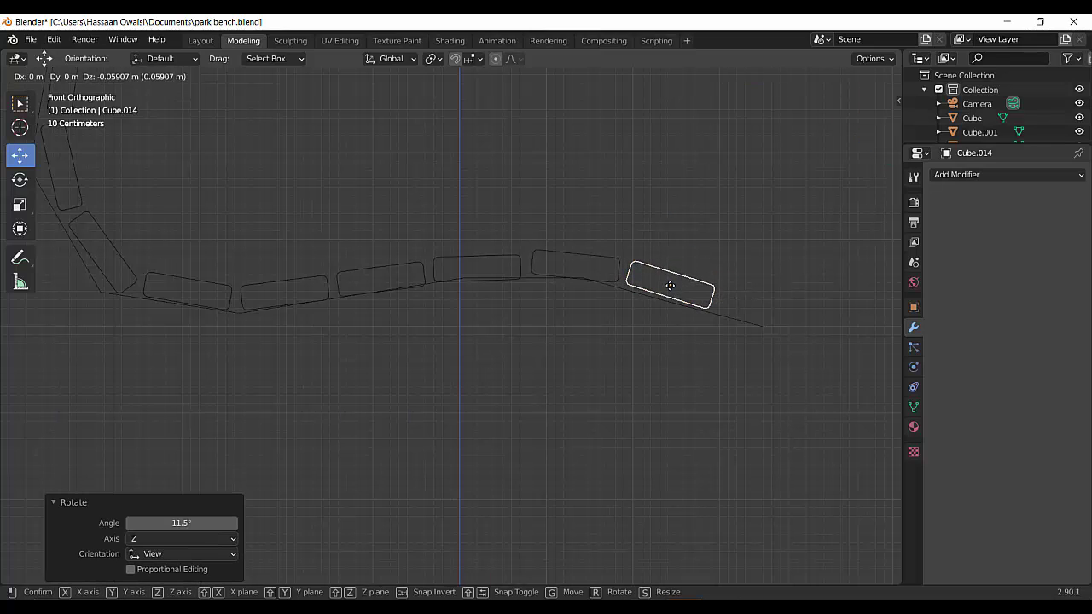
left_click(670, 285)
Duplicate the last plank about 1.04 m along X to the seat's front edge, switch to solid shading and save the file.
key("shift+d")
left_click(761, 313)
scroll(446, 349, "down", 7)
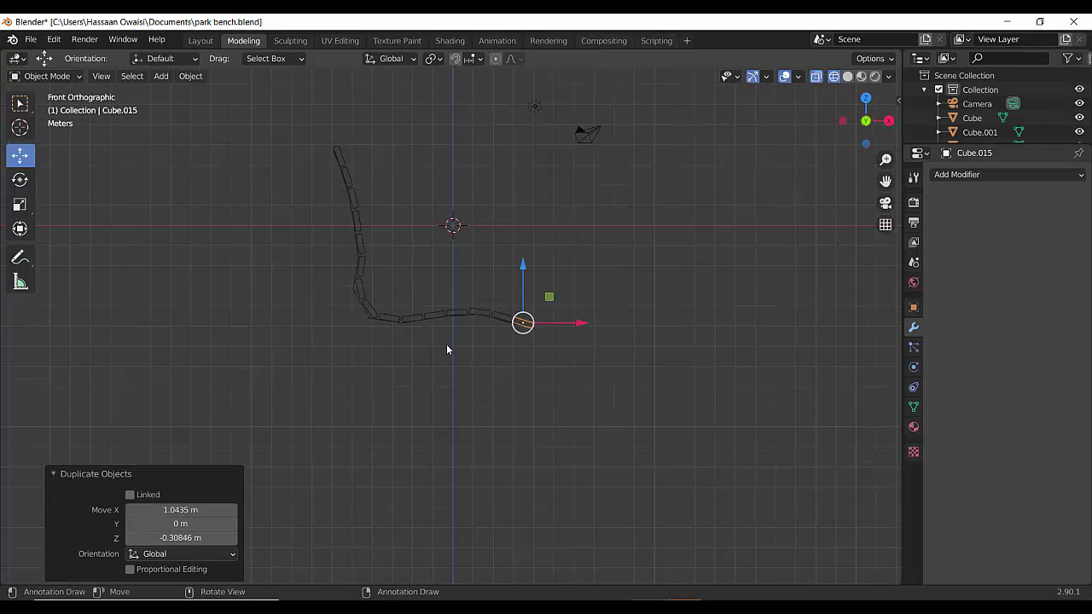
left_click(848, 76)
mouse_move(648, 265)
middle_mouse_down()
mouse_move(609, 280)
mouse_move(568, 273)
mouse_move(708, 275)
middle_mouse_up()
key("ctrl+s")
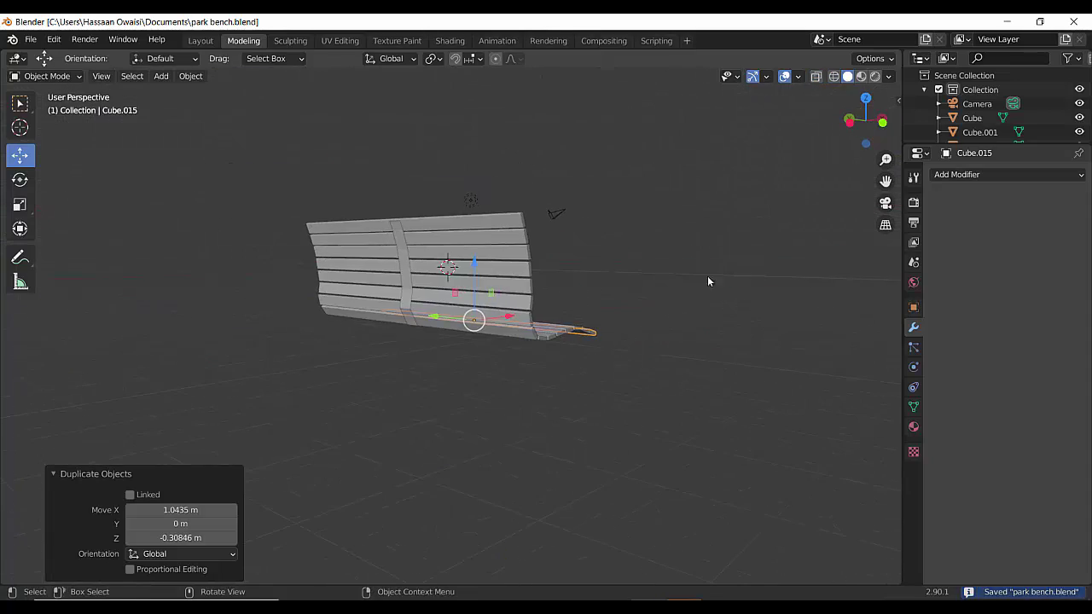
Move the curved profile strip about -11.08 m along the Y axis to the end of the bench.
left_click(404, 274)
middle_click_drag(467, 281, 414, 309)
left_click_drag(401, 287, 477, 324)
scroll(473, 329, "up", 2)
middle_click_drag(442, 356, 424, 321)
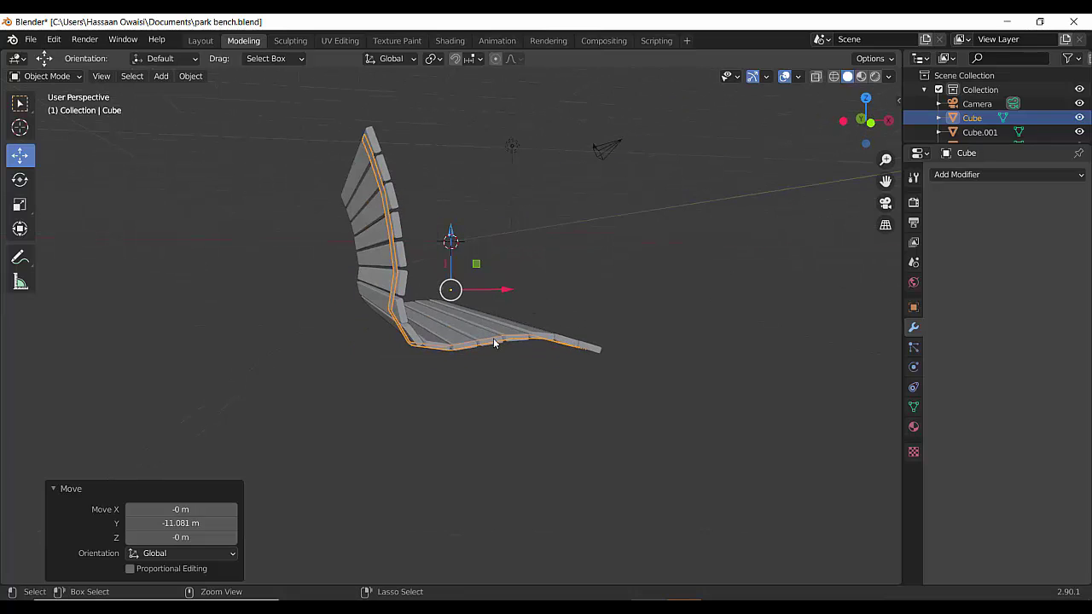
middle_click_drag(493, 337, 515, 360)
key("ctrl+3")
key("ctrl+z")
Thicken the profile strip with a Solidify modifier, apply the modifier and save the file.
scroll(603, 364, "up", 2)
middle_click_drag(500, 406, 502, 411)
left_click(1007, 174)
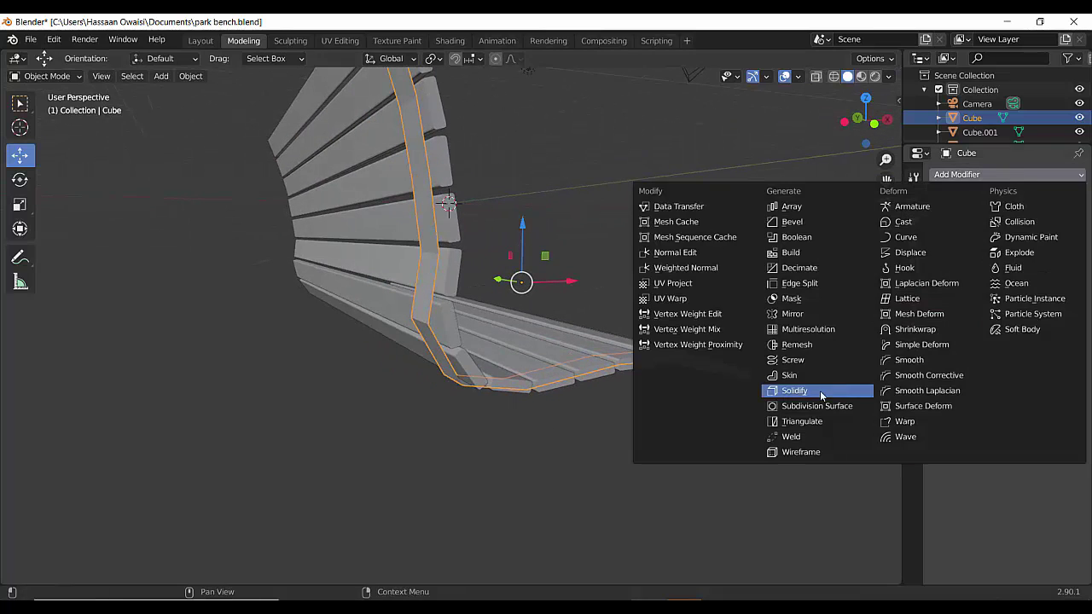
left_click(811, 394)
middle_click_drag(585, 385, 665, 359)
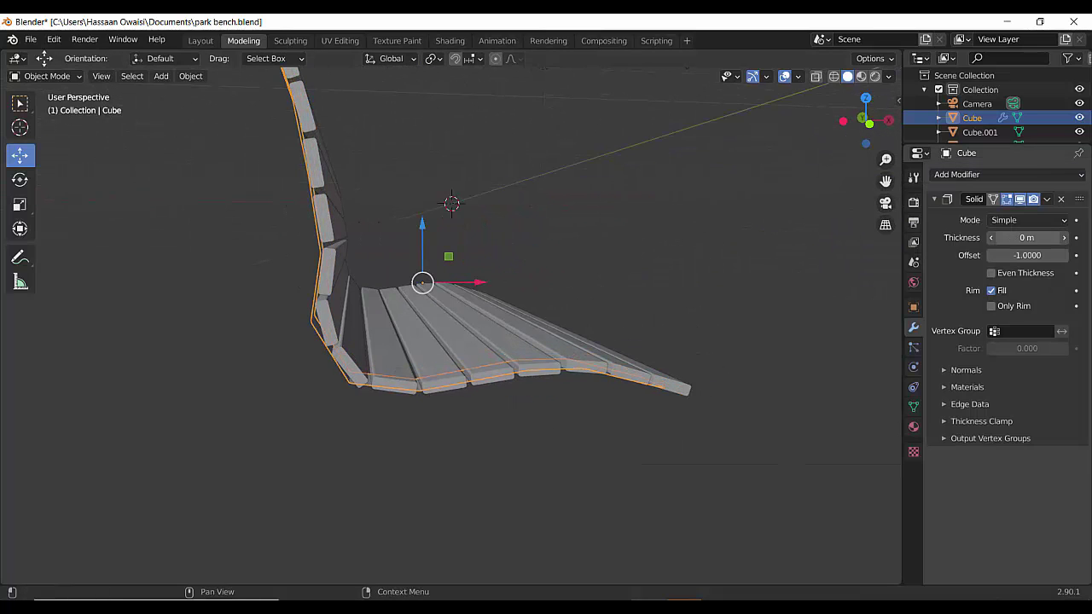
left_click(1063, 238)
middle_click_drag(623, 301, 588, 341)
key("ctrl+a")
scroll(685, 302, "down", 2)
left_click(685, 302)
key("ctrl+s")
Duplicate the profile strip, slide the copy along the Y axis to the opposite end of the bench and save the file.
key("shift+d")
right_click(512, 329)
left_click_drag(531, 304, 247, 299)
middle_click_drag(277, 329, 368, 329)
left_click_drag(243, 300, 226, 301)
middle_click_drag(589, 345, 421, 373)
scroll(512, 375, "down", 3)
left_click(546, 376)
middle_click_drag(546, 376, 539, 353)
scroll(488, 371, "up", 3)
key("ctrl+s")
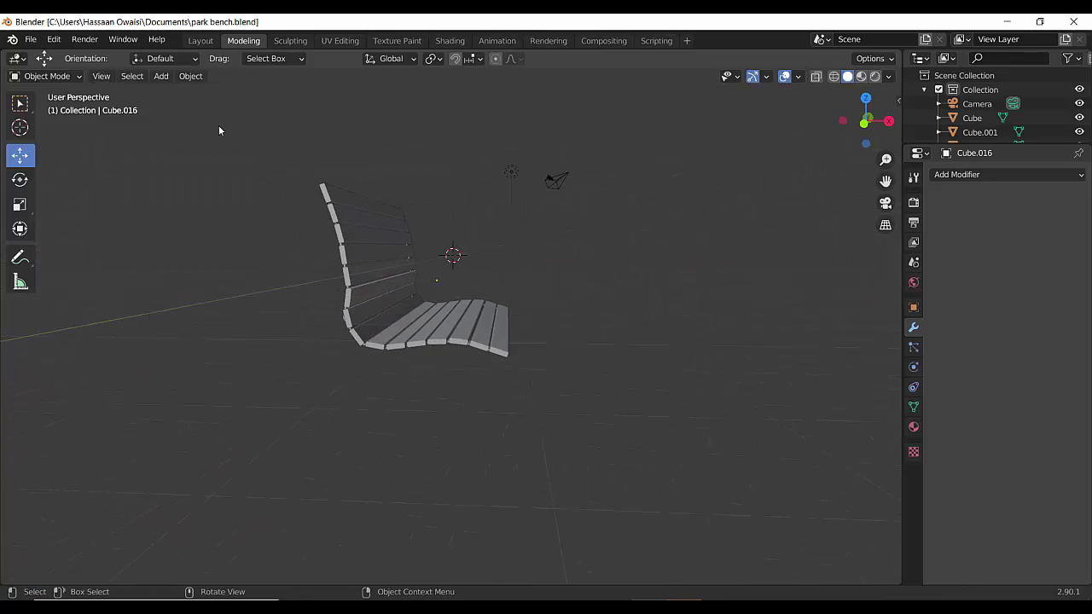
Add a cylinder mesh with 32 vertices, 1 m radius and 2 m depth at the world origin.
left_click(161, 75)
mouse_move(241, 103)
left_click(300, 163)
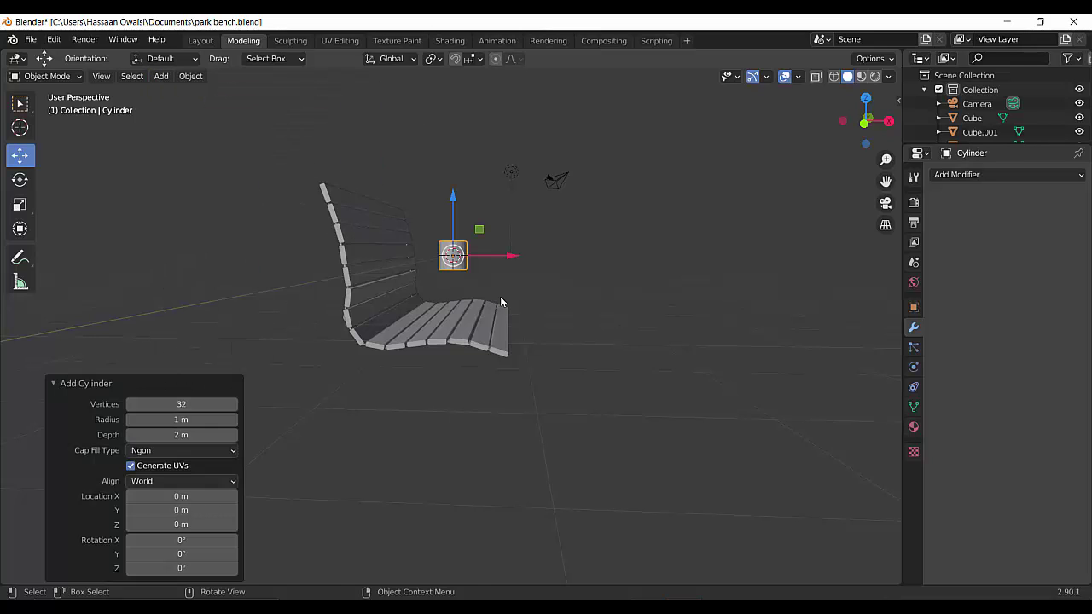
middle_click_drag(535, 310, 495, 346)
key("r")
key("x")
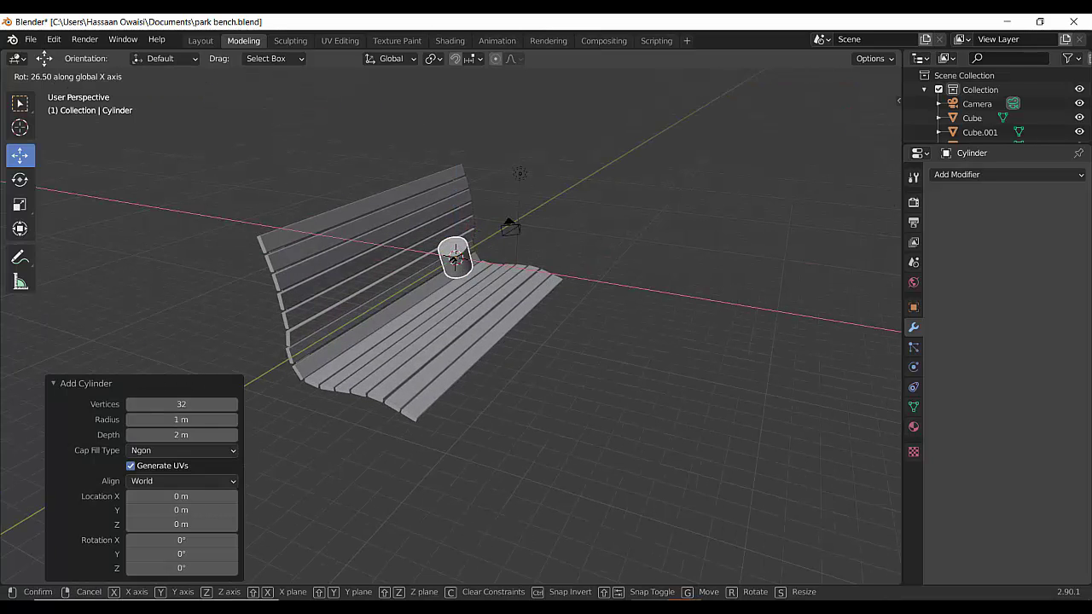
key("Escape")
Rotate the cylinder 90° about the X axis so it lies along the bench's length.
scroll(465, 326, "up", 3)
left_click(20, 180)
scroll(436, 170, "up", 1)
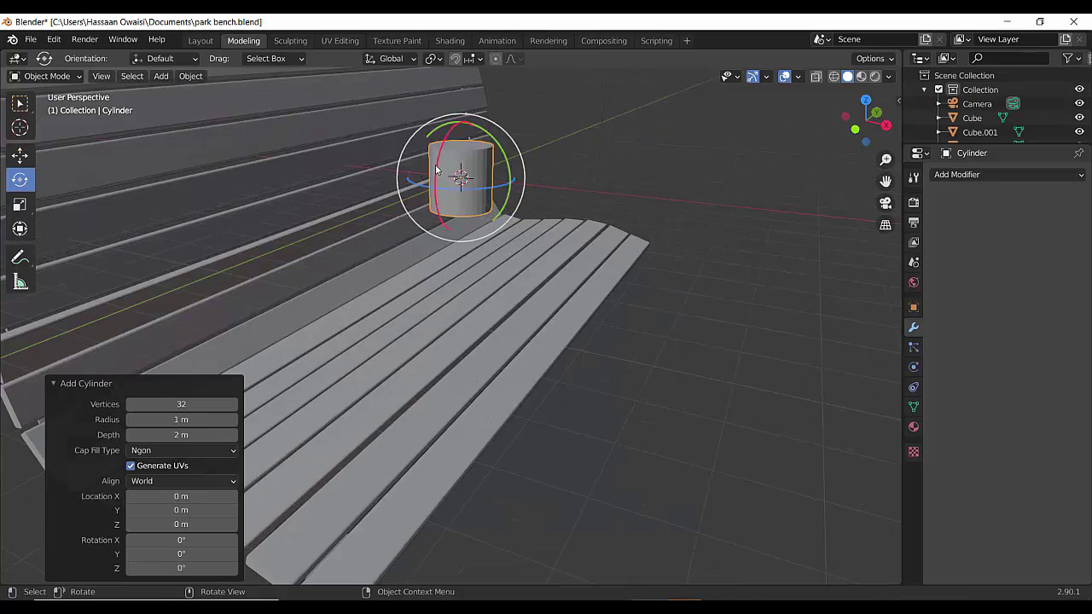
left_click_drag(436, 170, 435, 223)
left_click(182, 523)
middle_click_drag(293, 468, 470, 354)
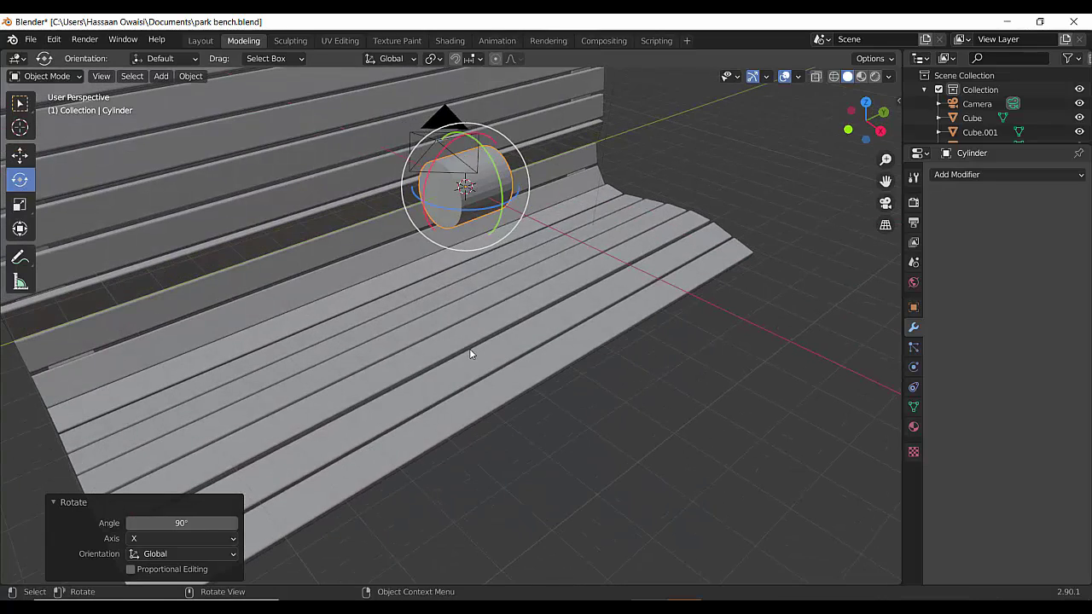
Scale the cylinder up by about 3.04 and, in front view, move it down so it overlaps the seat profile.
key("s")
left_click(622, 178)
scroll(506, 366, "down", 5)
key("KP_1")
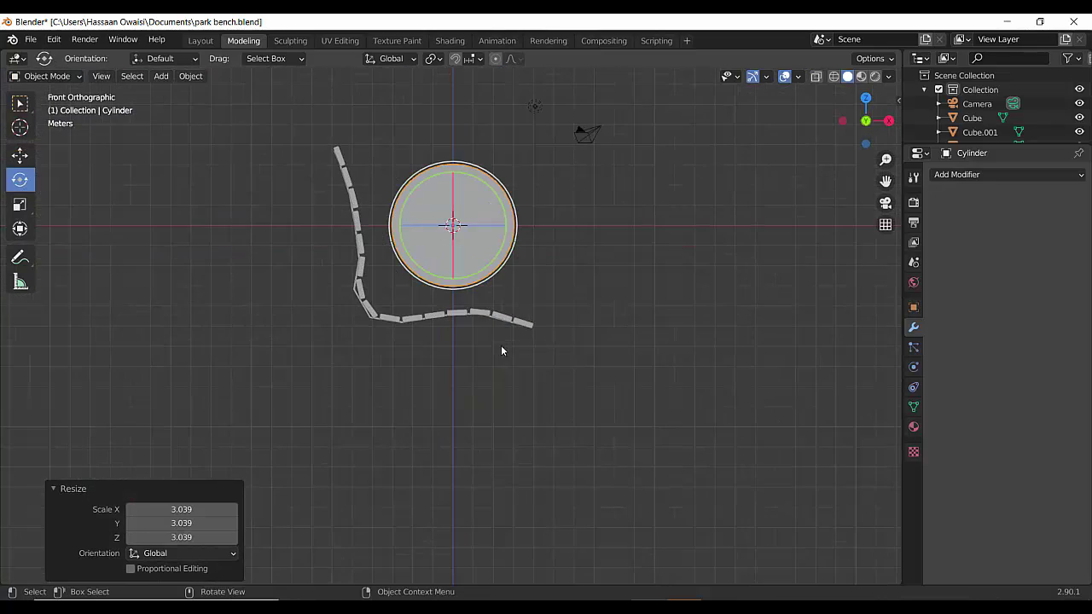
left_click_drag(449, 231, 441, 312)
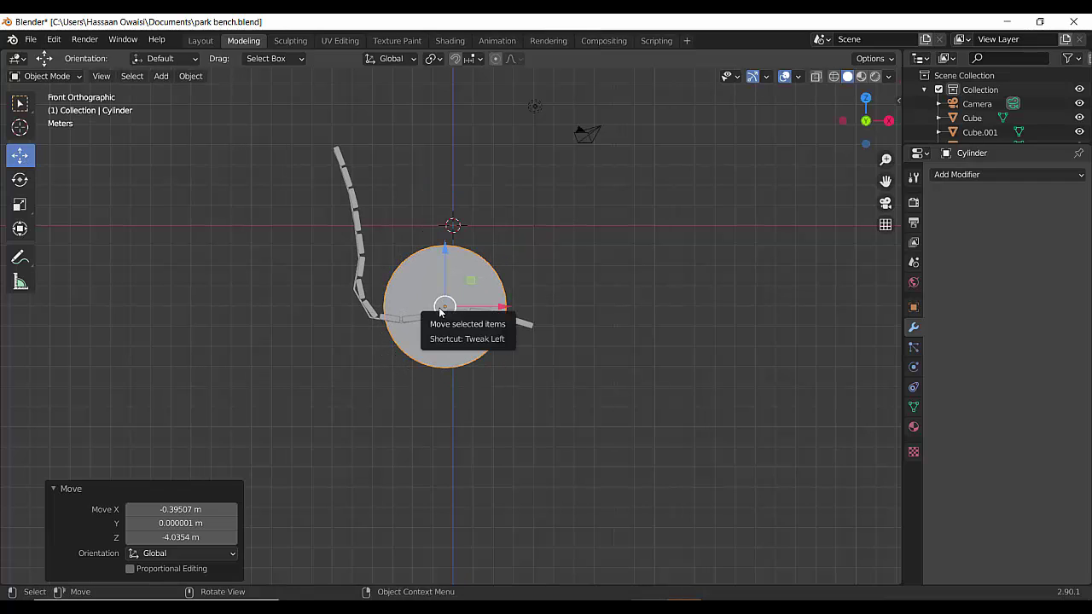
left_click_drag(445, 302, 441, 299)
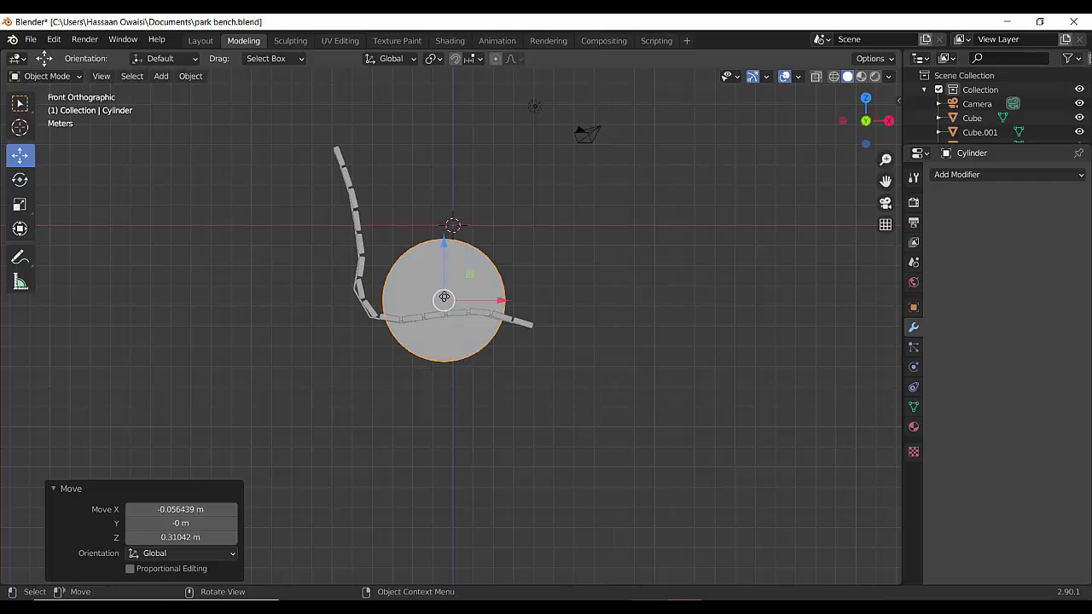
Delete the cylinder's end cap faces to leave an open tube.
scroll(484, 265, "up", 3)
key("Tab")
key("x")
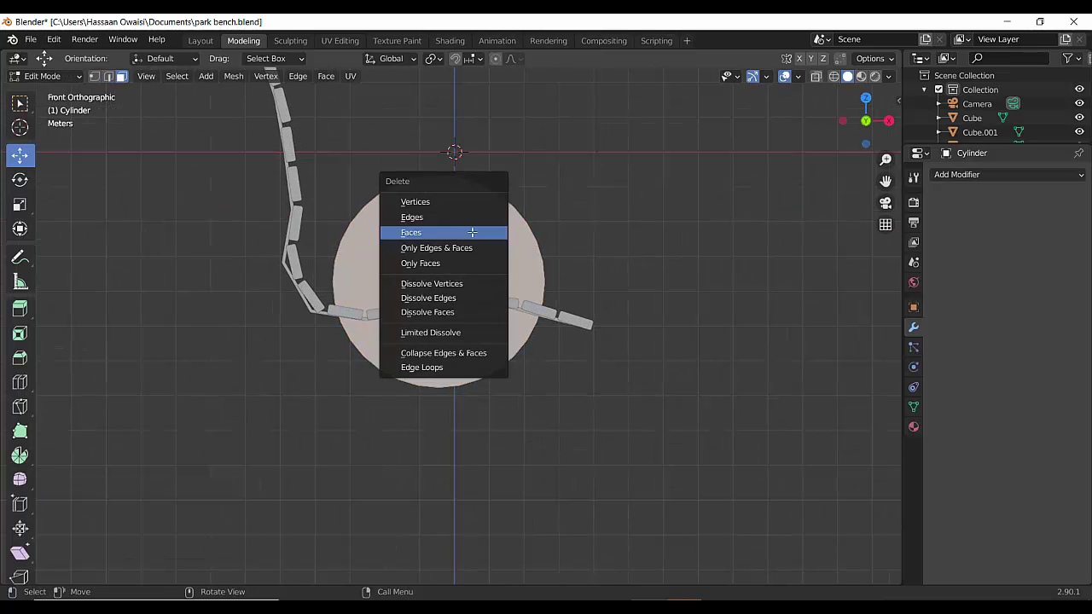
left_click(475, 239)
scroll(570, 287, "down", 4)
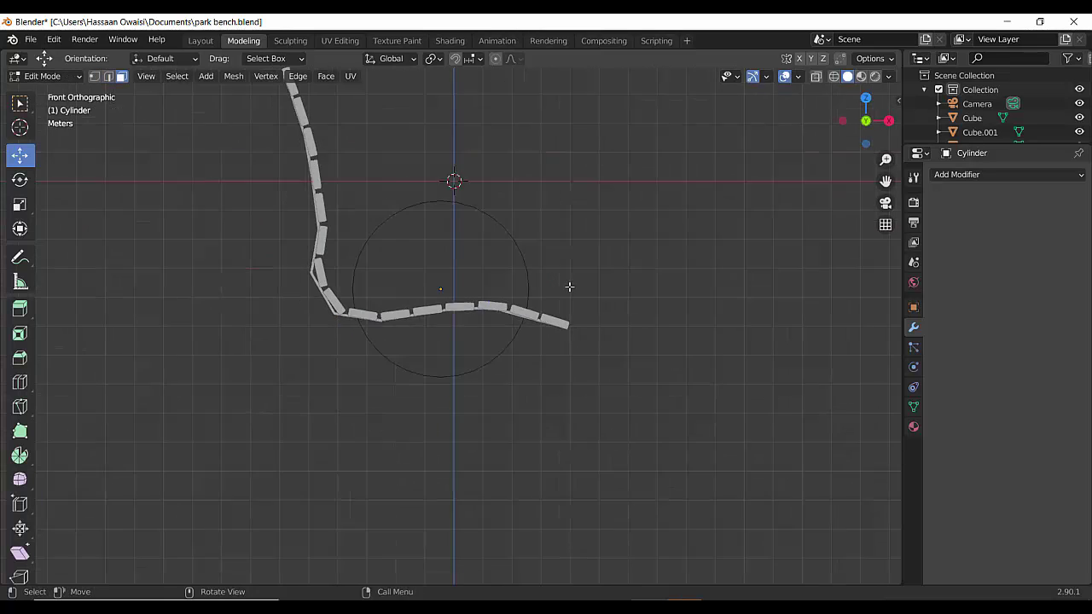
scroll(543, 296, "up", 4)
key("Tab")
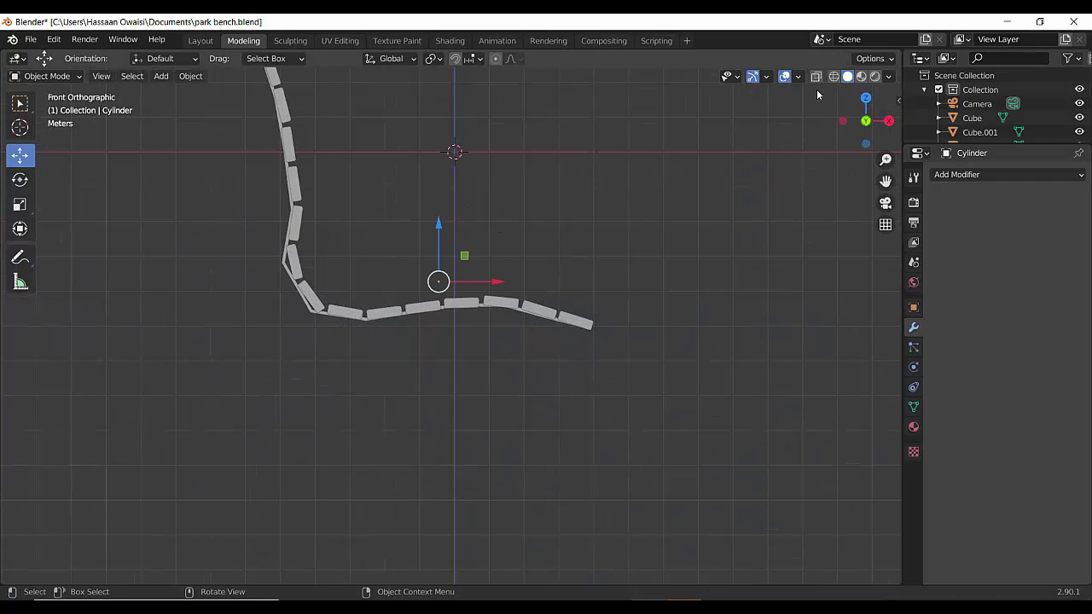
Give the open cylinder a Solidify modifier with a thickness of 0.04 m and apply it.
left_click(833, 76)
left_click(1006, 174)
left_click(793, 373)
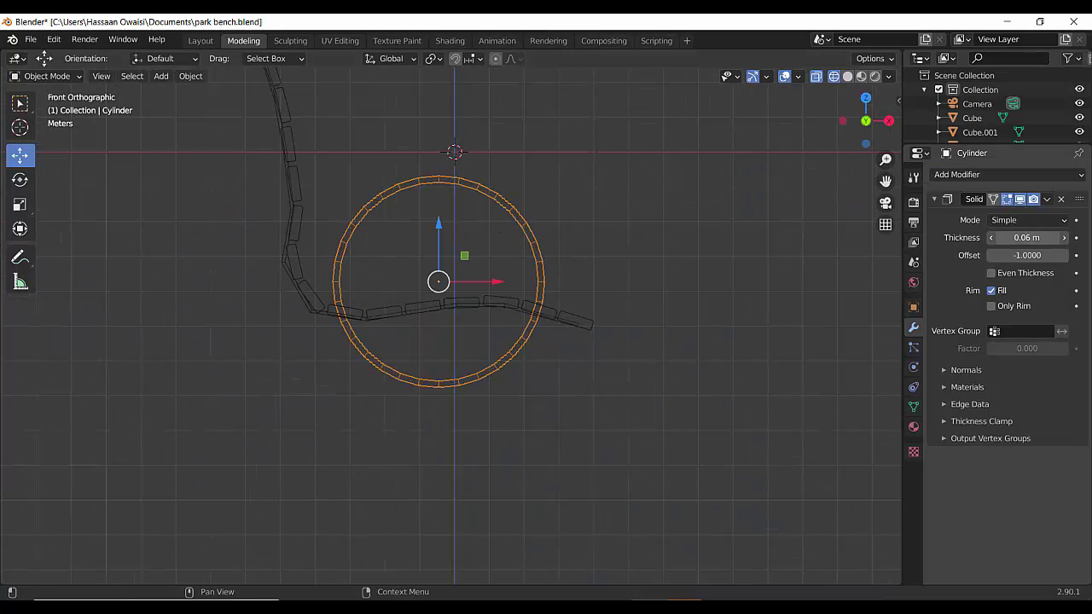
middle_click_drag(623, 380, 587, 422)
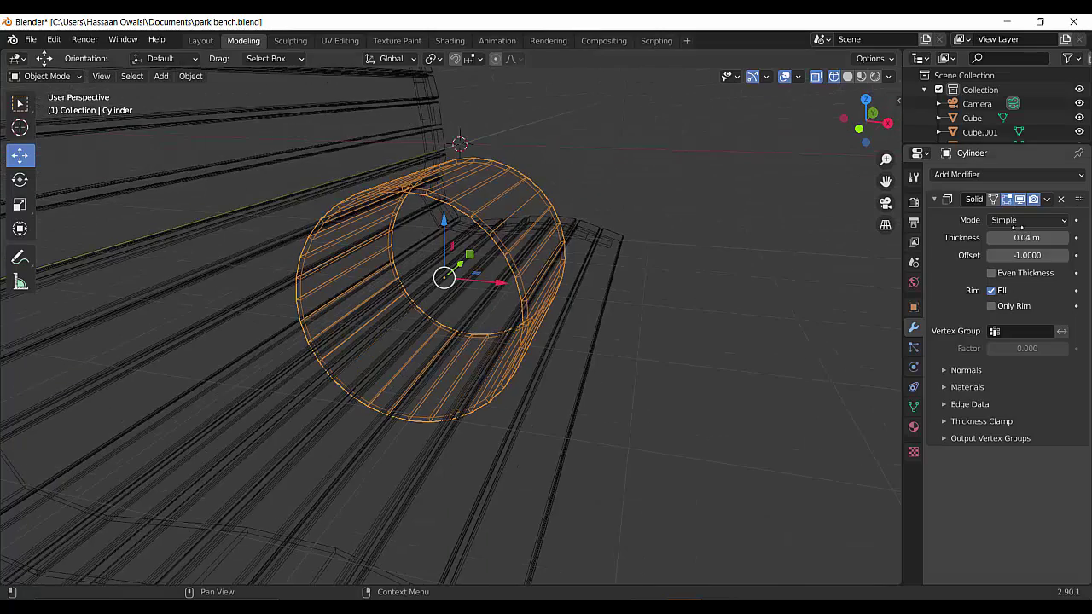
left_click(1047, 200)
left_click(981, 217)
Narrow the ring along the Y axis to about a third and move it about -12.58 m along Y to the bench's end.
left_click(848, 76)
scroll(565, 295, "down", 1)
middle_click_drag(564, 294, 478, 290)
key("s")
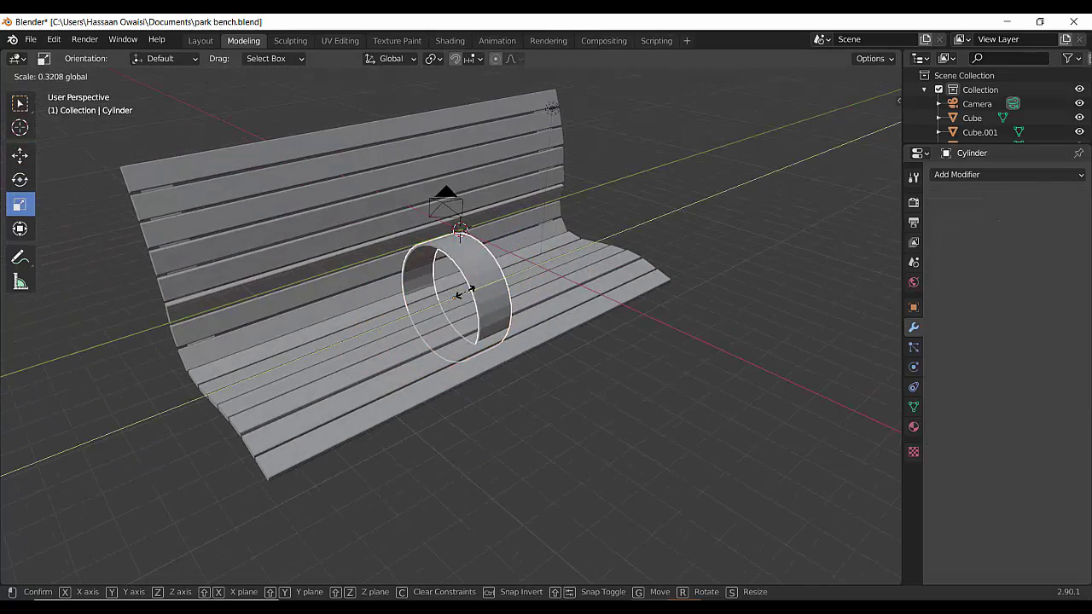
left_click_drag(460, 295, 233, 354)
left_click(14, 161)
scroll(416, 334, "down", 4)
middle_click_drag(418, 334, 506, 283)
scroll(442, 363, "up", 5)
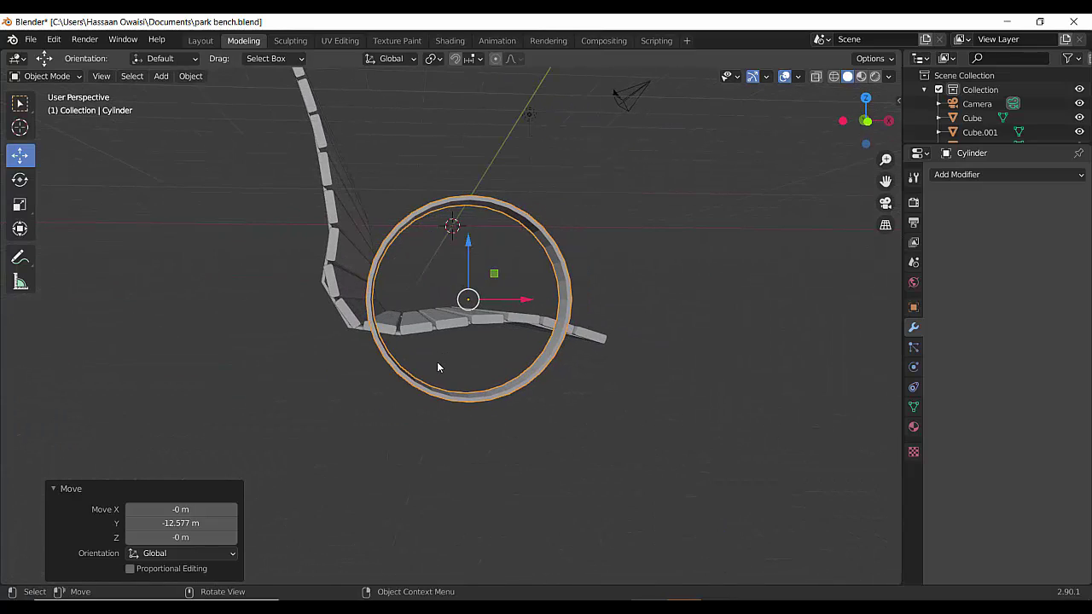
Duplicate the ring and move the copy about 9.17 m along the X axis, clear of the bench.
key("shift+d")
right_click(487, 347)
left_click_drag(523, 299, 816, 301)
scroll(572, 366, "down", 2)
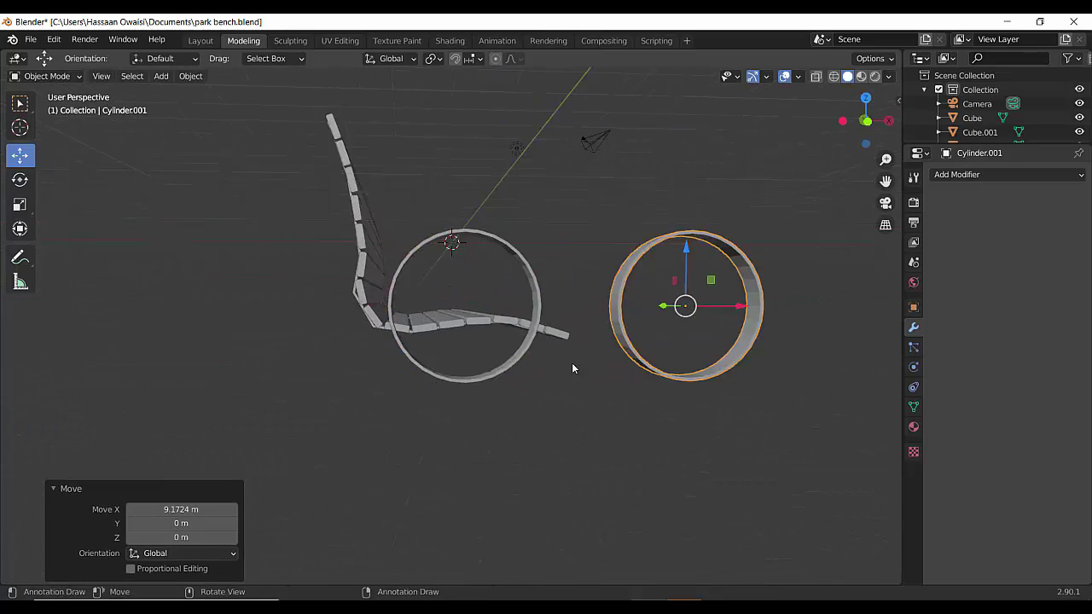
Select the original ring at the bench's end and enable cavity shading for the solid viewport display.
left_click(546, 385)
middle_click_drag(572, 367, 492, 407)
scroll(492, 407, "up", 1)
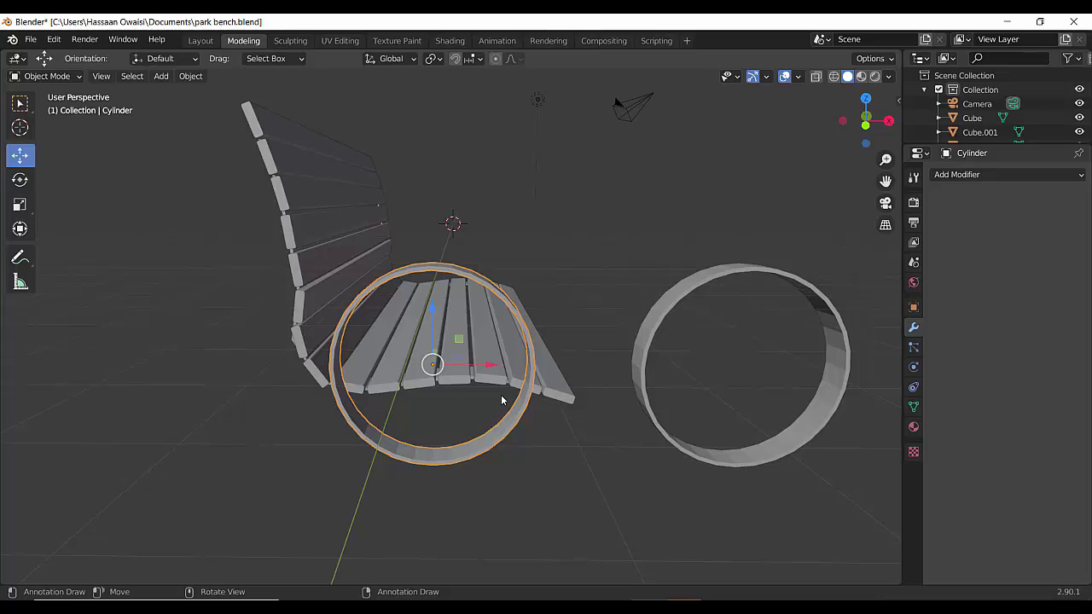
mouse_move(479, 388)
middle_mouse_down()
mouse_move(487, 399)
mouse_move(457, 426)
mouse_move(504, 407)
mouse_move(469, 415)
mouse_move(490, 408)
mouse_move(494, 377)
mouse_move(529, 385)
mouse_move(546, 428)
middle_mouse_up()
left_click(888, 76)
left_click(876, 143)
left_click(816, 375)
left_click(958, 375)
left_click(938, 420)
Mirror the ring's mesh across the X axis with AutoMirror in Edit Mode.
left_click(457, 427)
scroll(458, 428, "up", 2)
left_click(468, 415)
key("Tab")
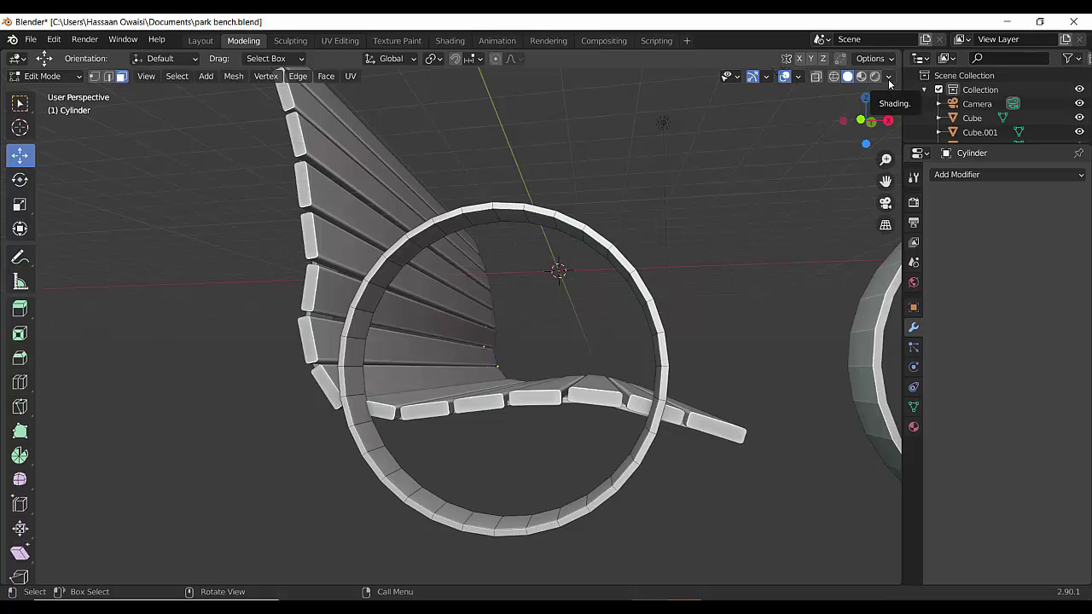
key("n")
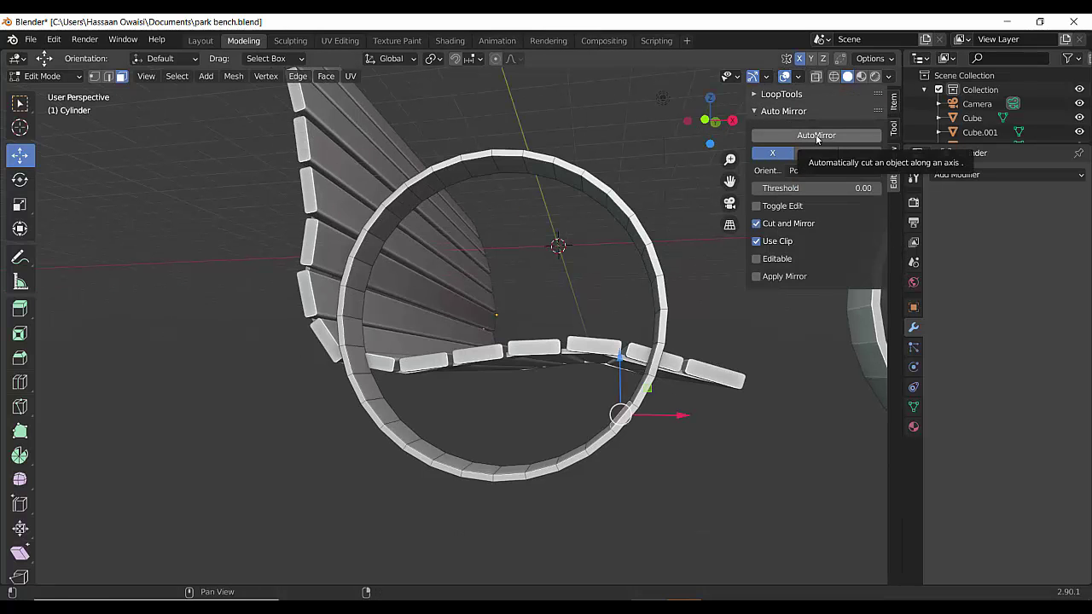
left_click(816, 136)
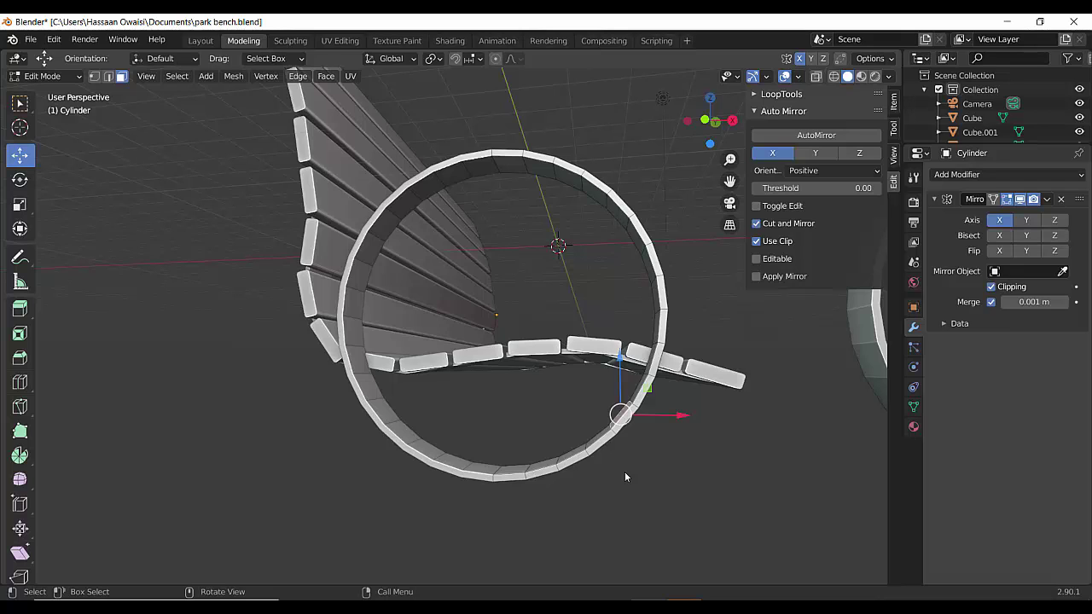
Select three adjoining outer faces on the ring's lower front part and extrude them outward into a thickened section.
middle_click_drag(625, 477, 458, 337)
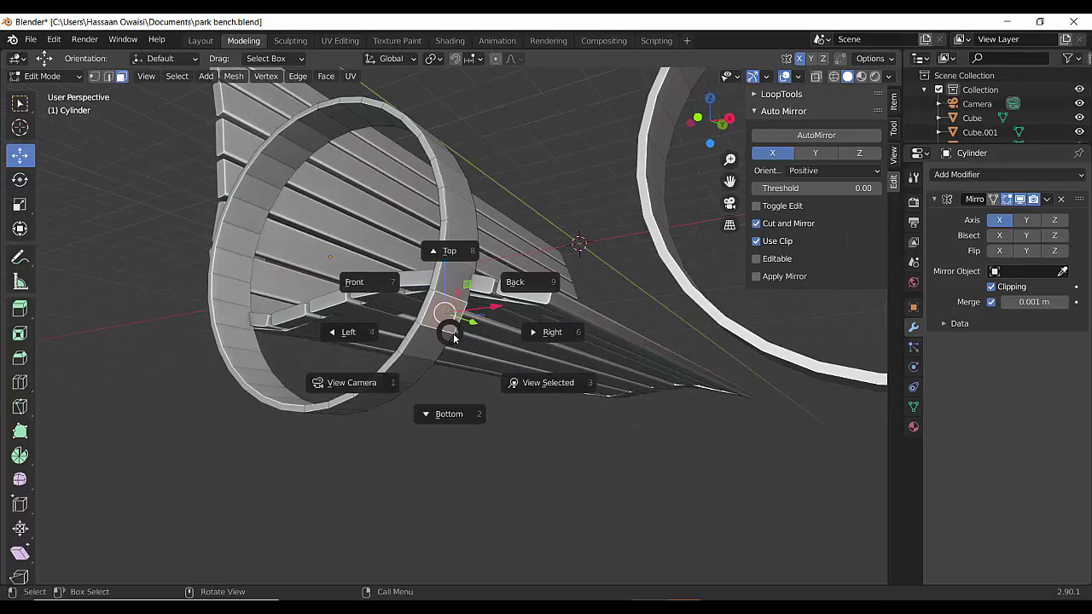
left_click(516, 382)
scroll(487, 390, "down", 5)
middle_click_drag(460, 388, 429, 386)
middle_click_drag(379, 421, 285, 287)
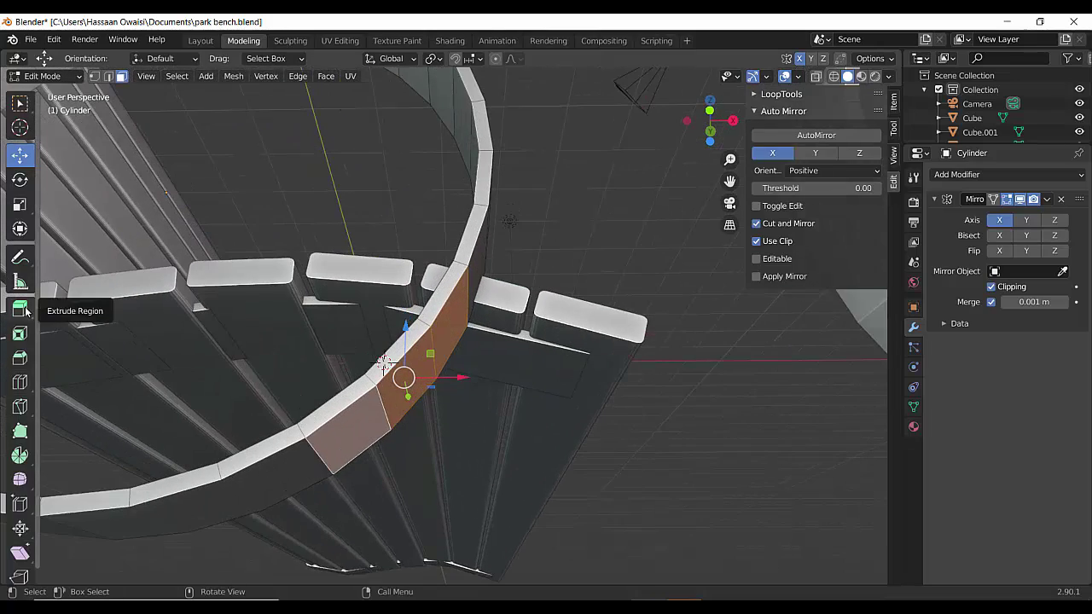
left_click_drag(25, 311, 101, 371)
mouse_move(454, 411)
left_mouse_down()
mouse_move(472, 428)
mouse_move(456, 423)
left_mouse_up()
middle_click_drag(409, 424, 444, 452)
scroll(380, 460, "down", 4)
scroll(380, 460, "up", 3)
Extrude the lower end face of the thickened section in short segments, rotating them about the Y axis until the end faces downward.
left_click(20, 156)
left_click(365, 406)
scroll(365, 409, "up", 2)
scroll(433, 391, "up", 2)
left_click(336, 431)
left_click(20, 180)
left_click_drag(412, 408, 438, 434)
left_click(417, 428)
key("KP_1")
scroll(459, 417, "up", 4)
middle_click_drag(310, 572, 446, 433, "shift")
scroll(452, 421, "down", 13)
scroll(447, 433, "up", 13)
left_click_drag(456, 357, 457, 356)
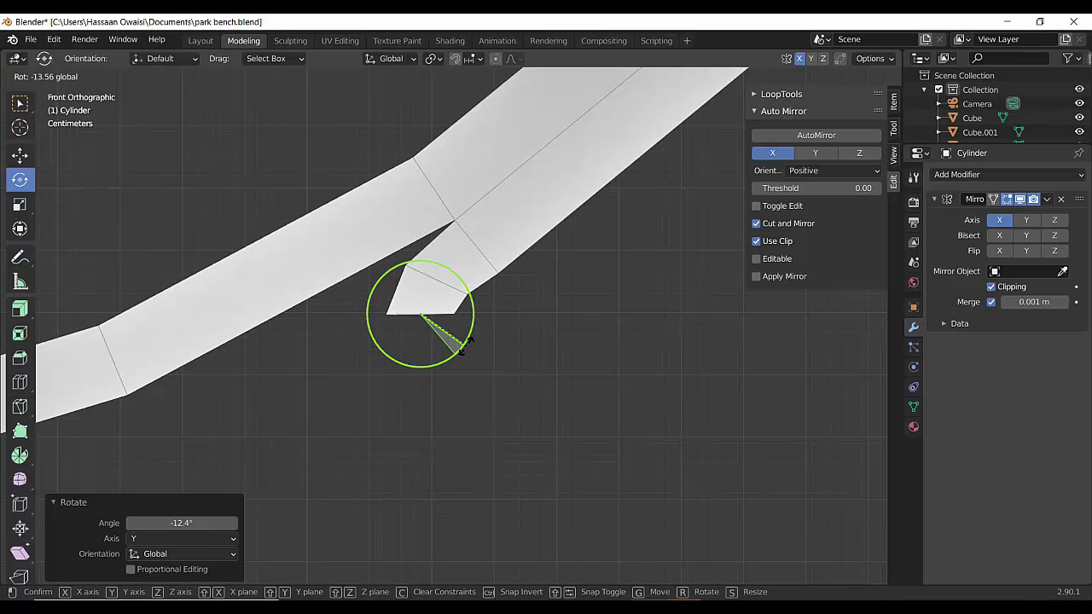
Extrude the leg straight down from that end face, about 0.28 m and another 3.29 m along the Z axis.
right_click(458, 399)
scroll(455, 413, "down", 5)
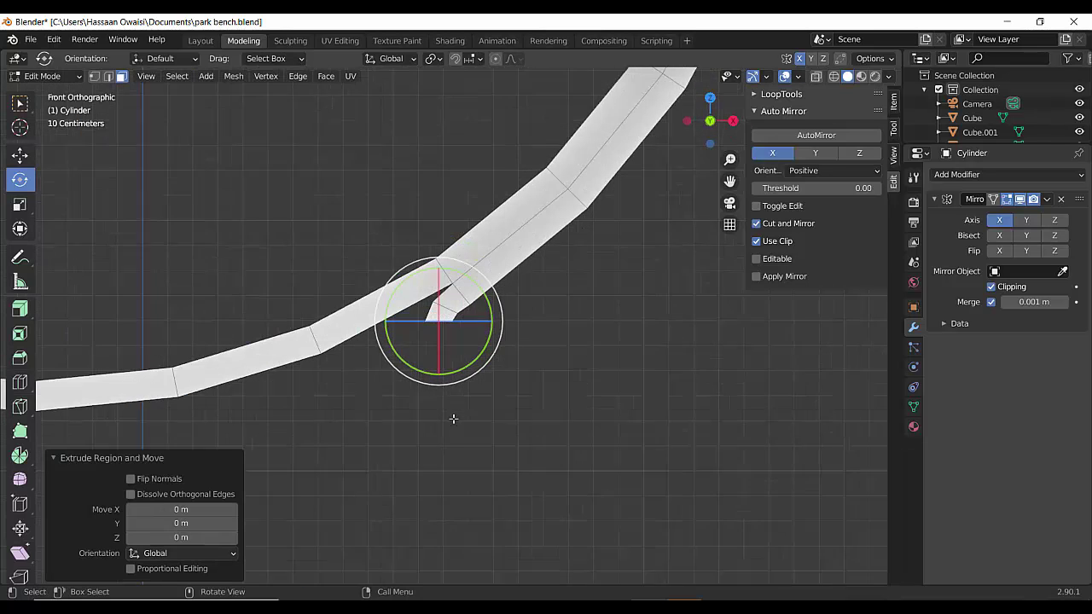
scroll(453, 419, "up", 4)
left_click(20, 157)
left_click_drag(426, 261, 428, 408)
scroll(449, 327, "down", 5)
key("g")
key("z")
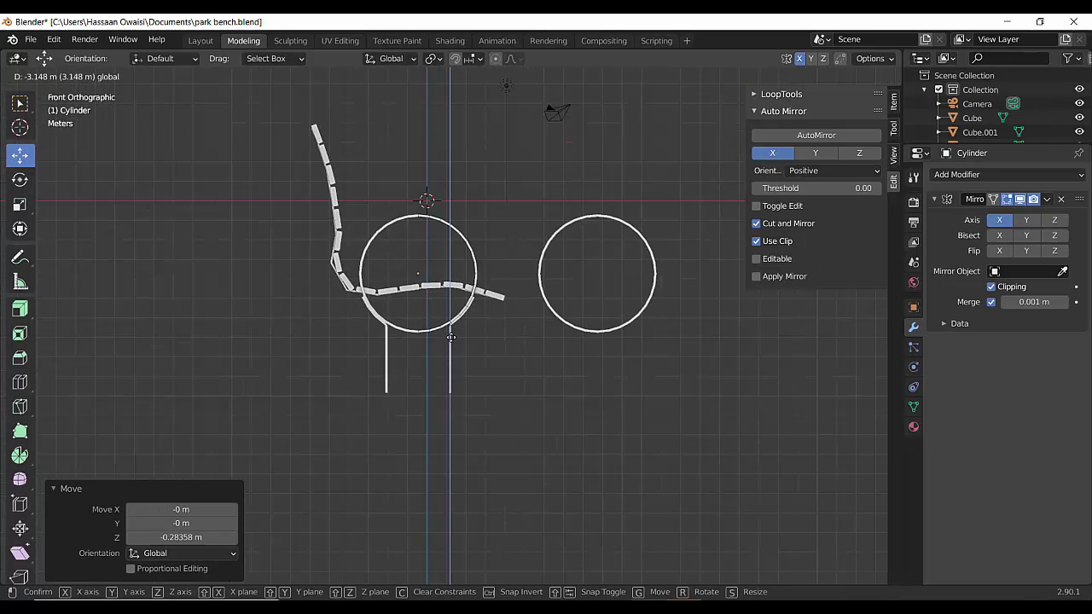
left_click(450, 342)
scroll(453, 350, "up", 8)
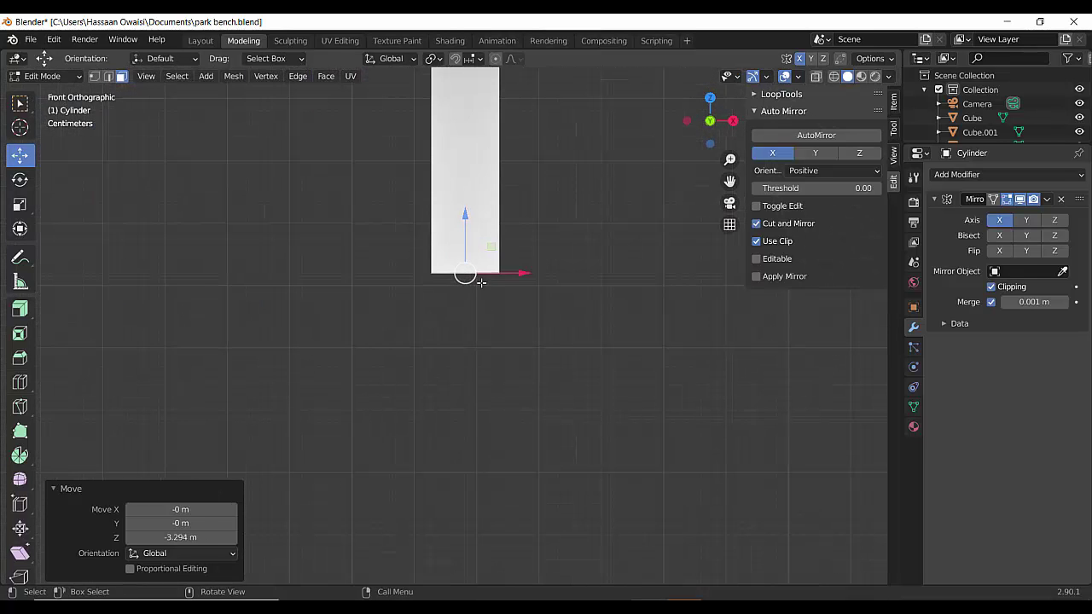
left_click(497, 281)
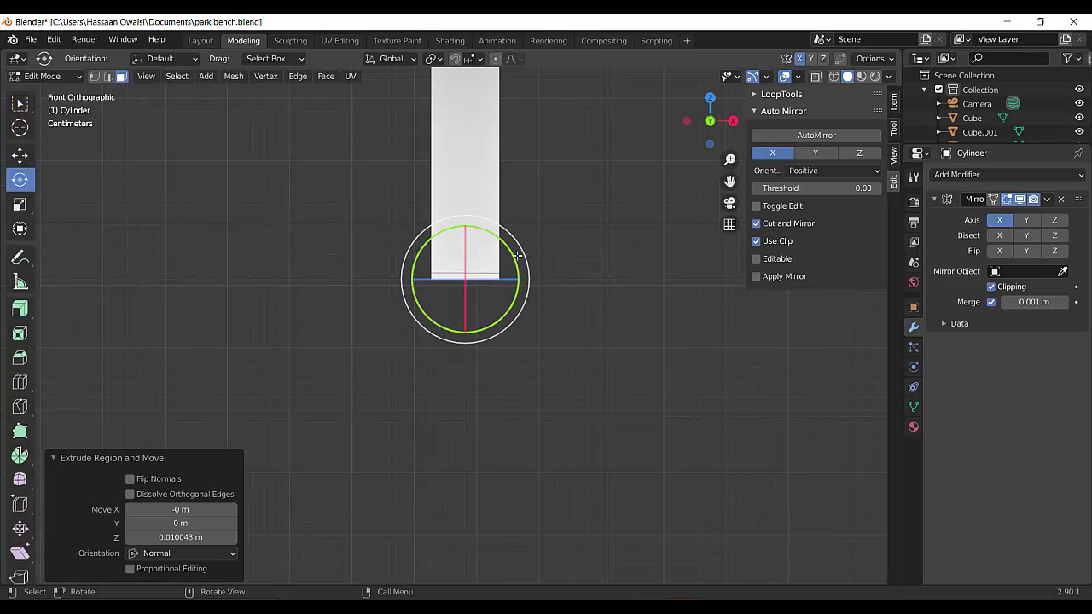
left_click_drag(517, 254, 510, 279)
right_click(516, 266)
key("ctrl+z")
key("ctrl+z")
key("ctrl+z")
Extrude and rotate the leg's bottom face about Y into a rounded outward bend, ending in a foot about 0.39 m long.
left_click(491, 289)
left_click(487, 315)
key("e")
left_click(515, 292)
left_click(515, 280)
key("e")
left_click(510, 282)
key("e")
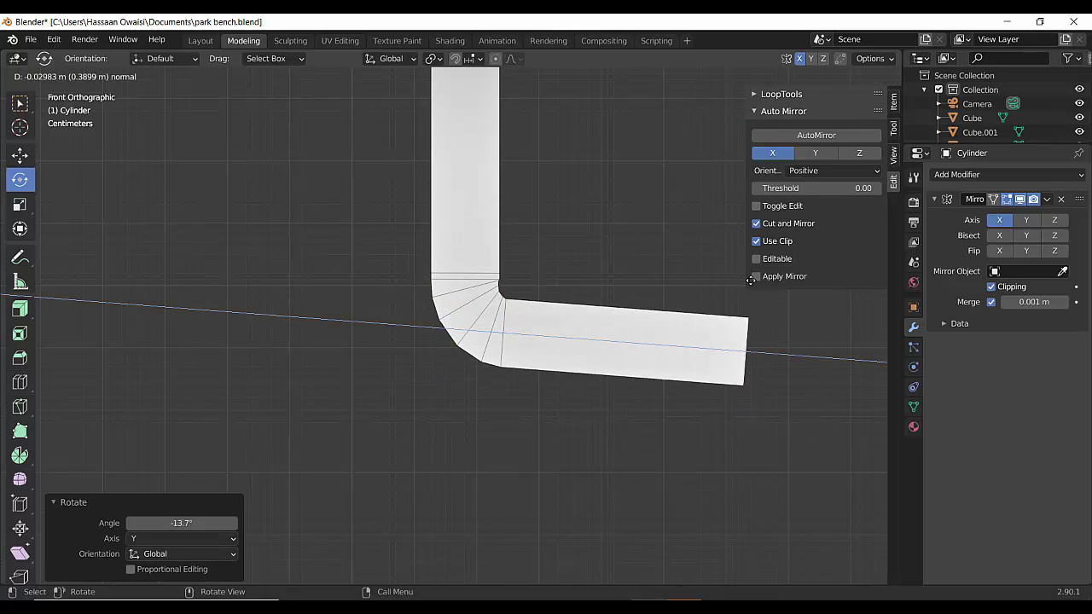
left_click(750, 280)
Shorten the foot by pulling its end face back along X, lower that face about 0.003 m, and save the file.
left_click(20, 156)
scroll(632, 286, "down", 2)
left_click_drag(656, 284, 598, 275)
scroll(512, 331, "up", 4)
left_click(19, 155)
left_click(596, 278)
scroll(477, 385, "down", 5)
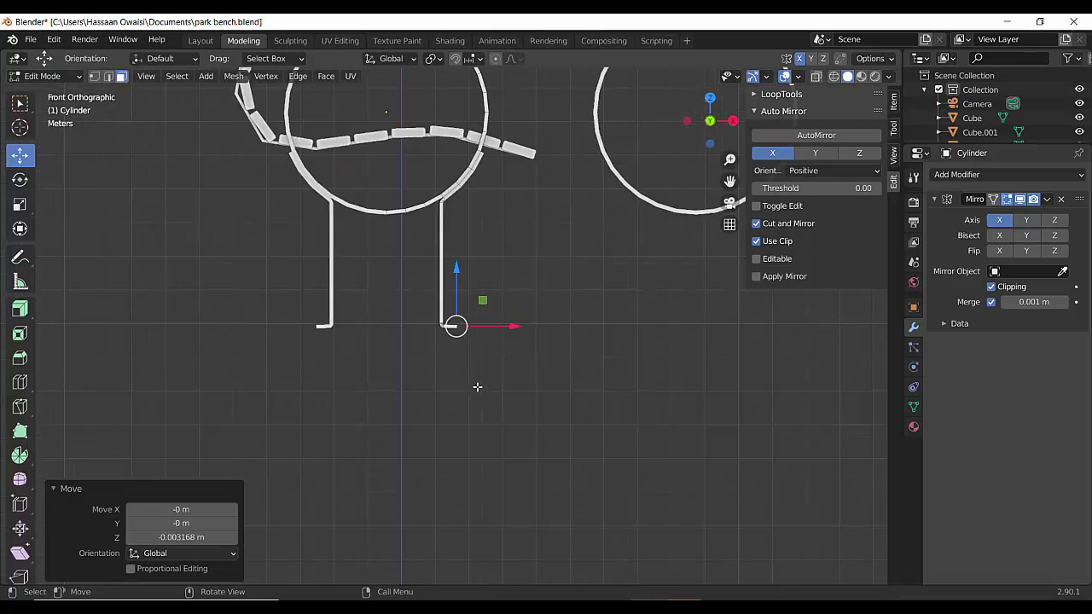
middle_click_drag(477, 385, 498, 371)
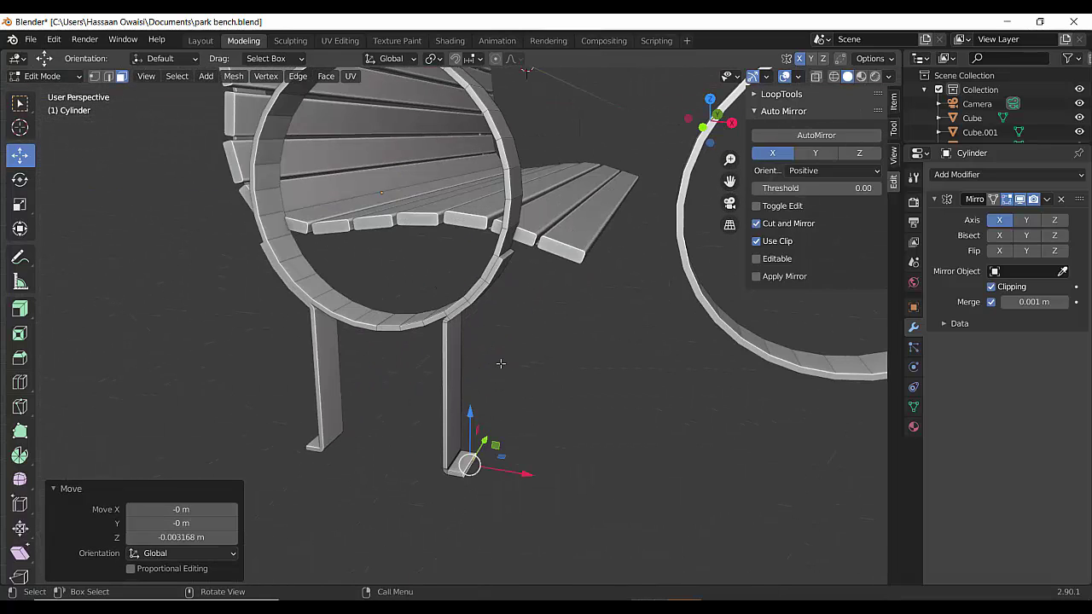
key("ctrl+s")
Inset the ring's inner face just below the front of the seat planks by about 0.069 m.
middle_click_drag(532, 330, 616, 398, "shift")
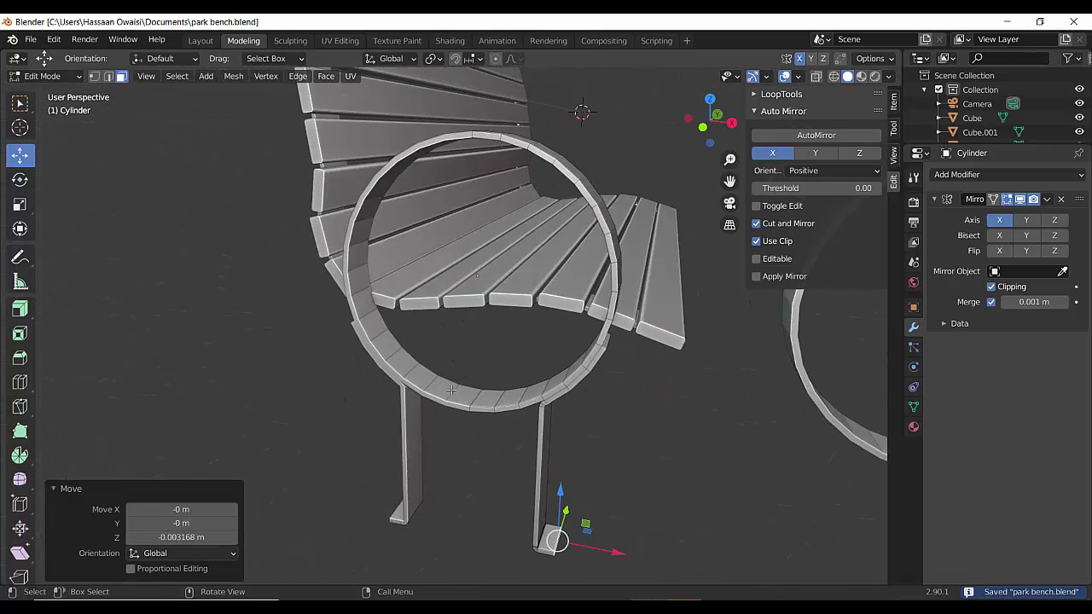
scroll(512, 385, "up", 2)
middle_click_drag(480, 384, 556, 411)
left_click(591, 317)
scroll(592, 317, "up", 1)
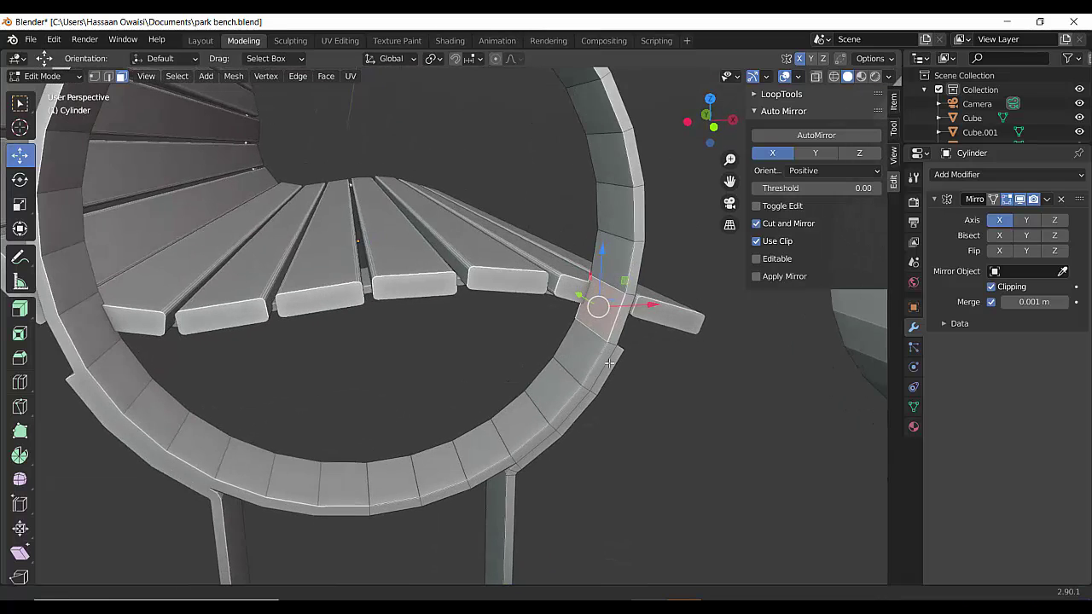
scroll(574, 344, "up", 2)
middle_click_drag(572, 343, 580, 380, "shift")
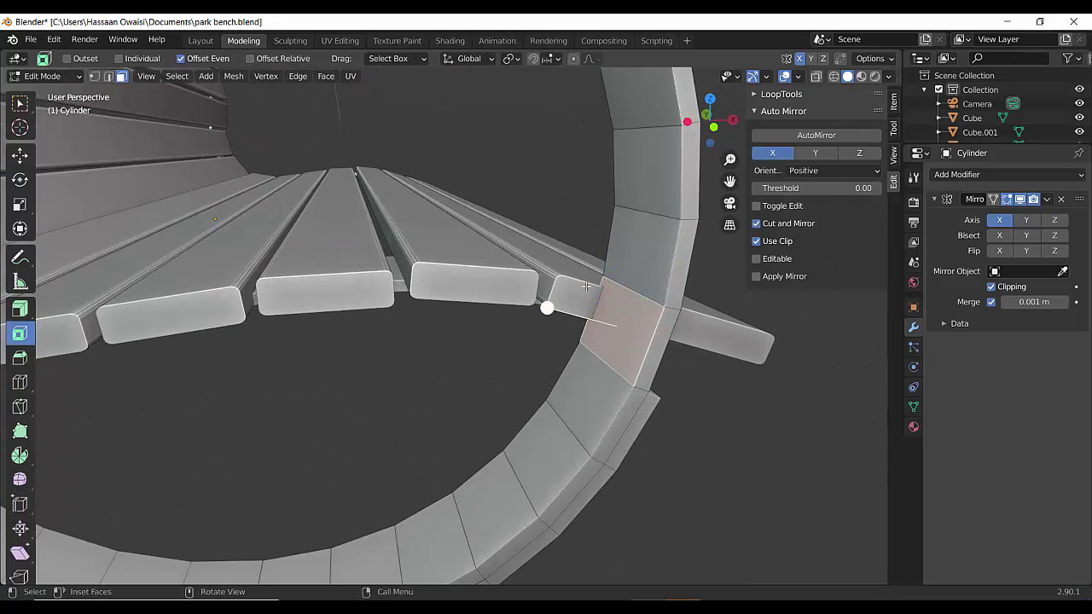
left_click(573, 310)
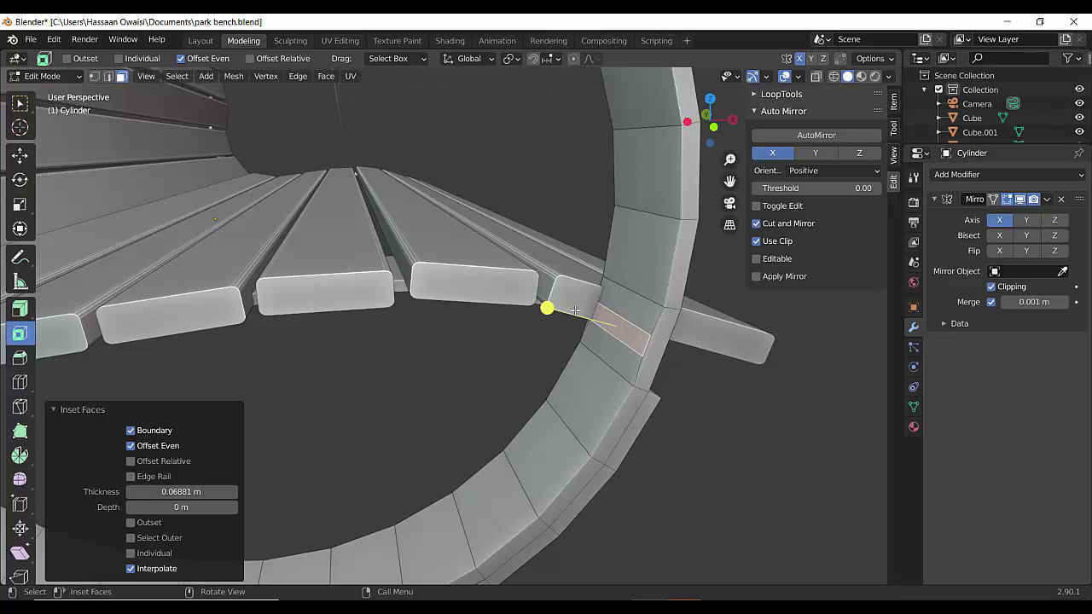
Move the inset face about -0.05 m along X and -0.18 m along Z, and extrude it inward about 0.029 m.
left_click_drag(644, 301, 637, 328)
scroll(597, 384, "up", 4)
middle_click_drag(568, 418, 640, 363)
middle_click_drag(639, 362, 499, 343, "shift")
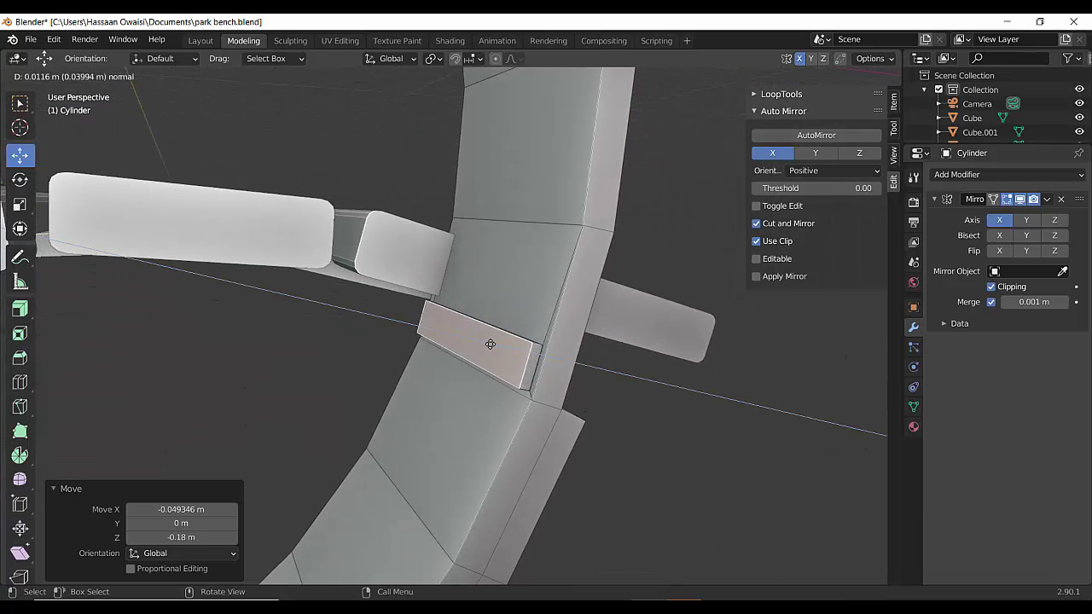
left_click(476, 346)
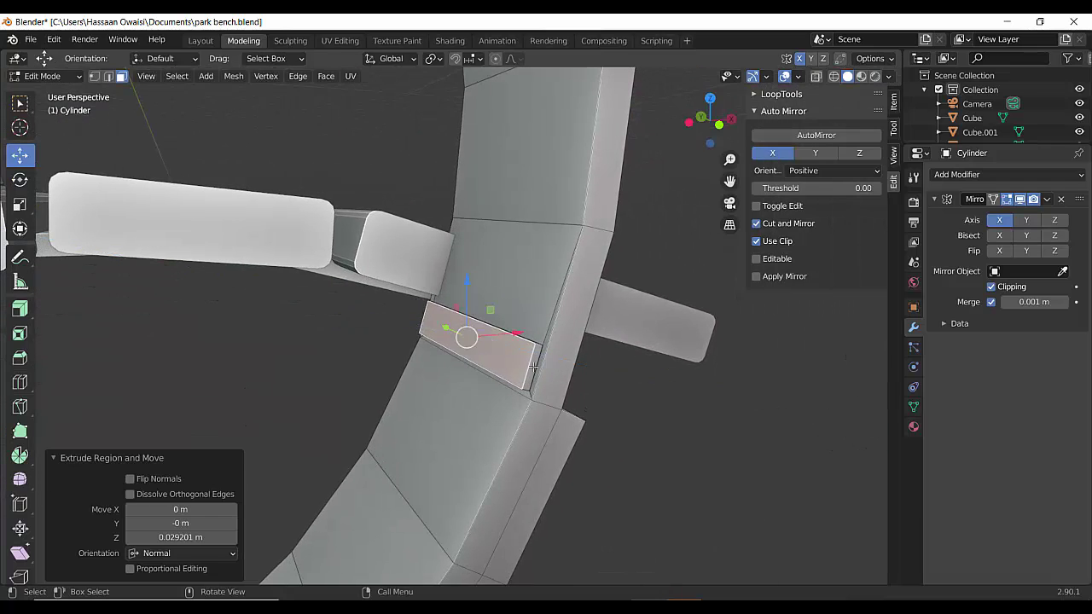
Extend the tab inward from the front view with short segments rotated about Y, ending in a straight extrusion of about 0.081 m.
key("KP_3")
key("KP_1")
scroll(570, 397, "up", 3)
middle_click_drag(367, 297, 488, 365, "shift")
scroll(488, 365, "up", 2)
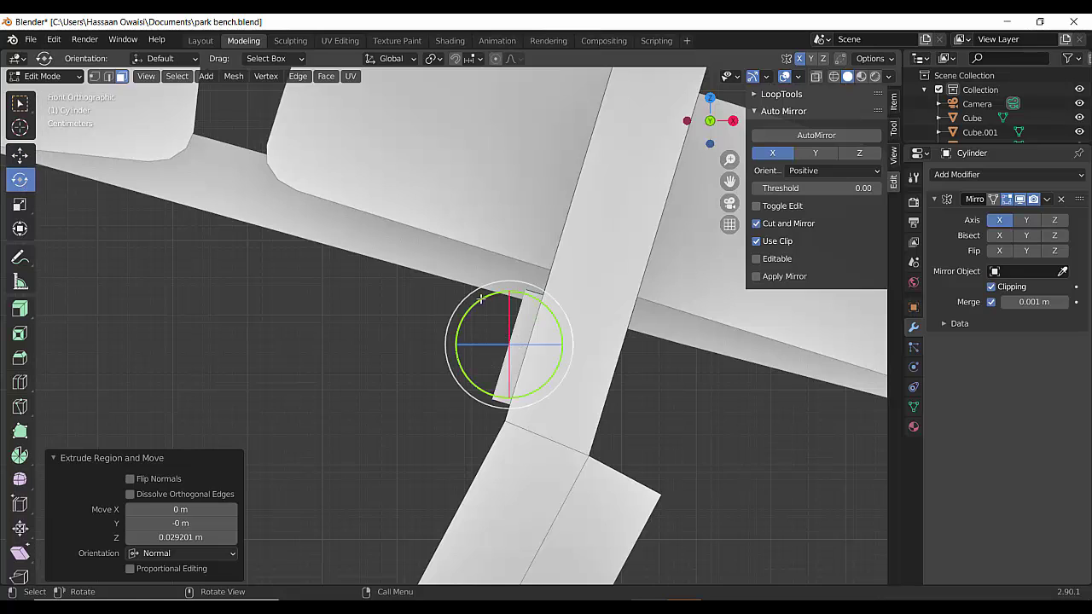
mouse_move(481, 299)
left_mouse_down()
mouse_move(471, 312)
mouse_move(464, 304)
left_mouse_up()
key("e")
left_click(460, 314)
key("e")
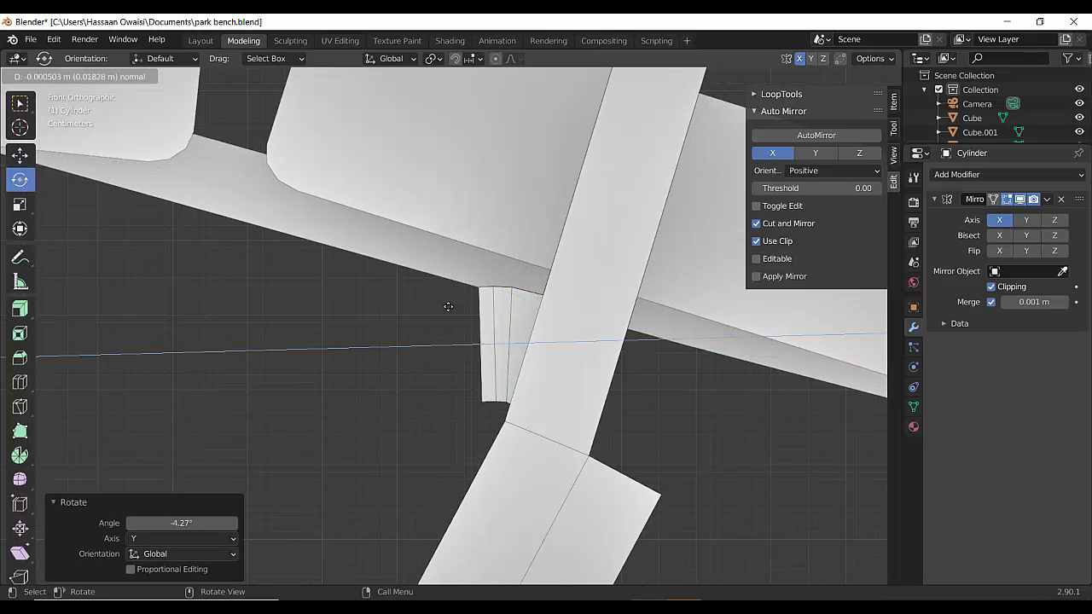
left_click(403, 309)
Lengthen the tab by moving its end face about -0.24 m along the X axis.
scroll(410, 316, "down", 12)
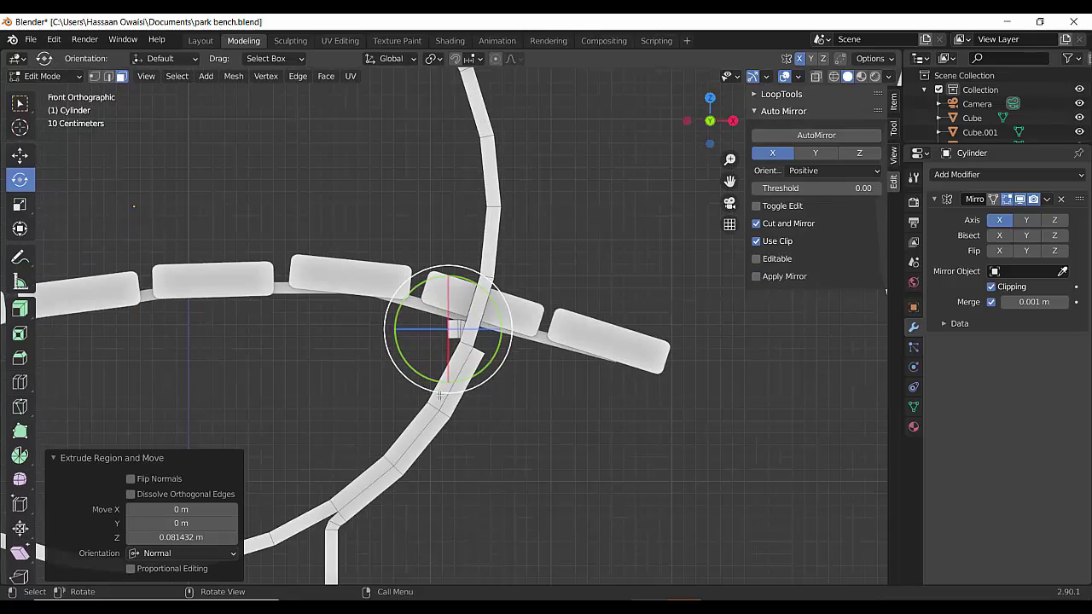
middle_click_drag(480, 397, 239, 382)
middle_click_drag(441, 403, 726, 353)
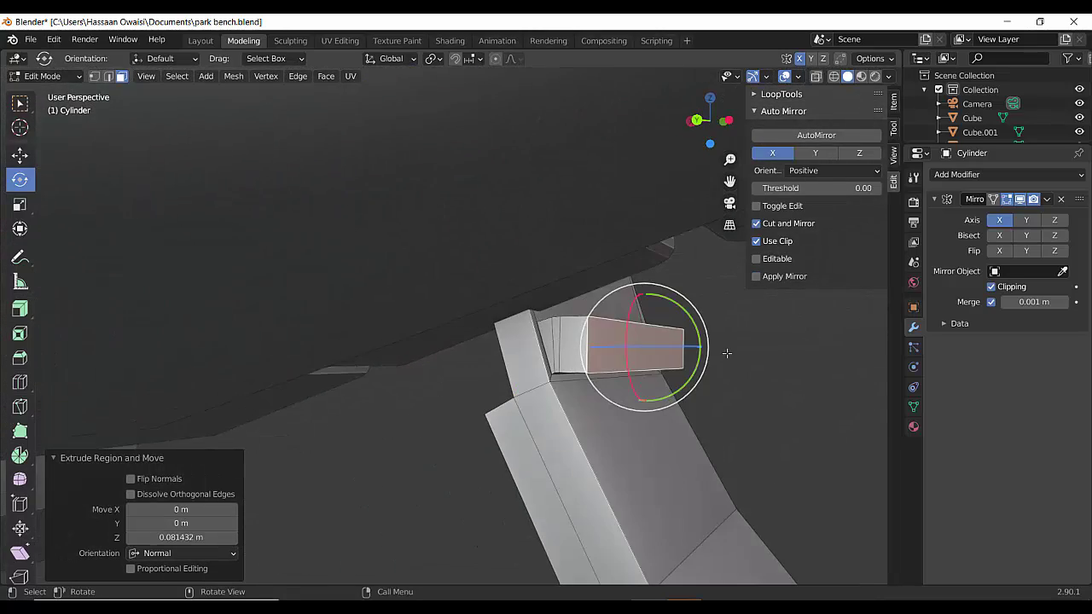
middle_click_drag(637, 360, 467, 360)
left_click(508, 328)
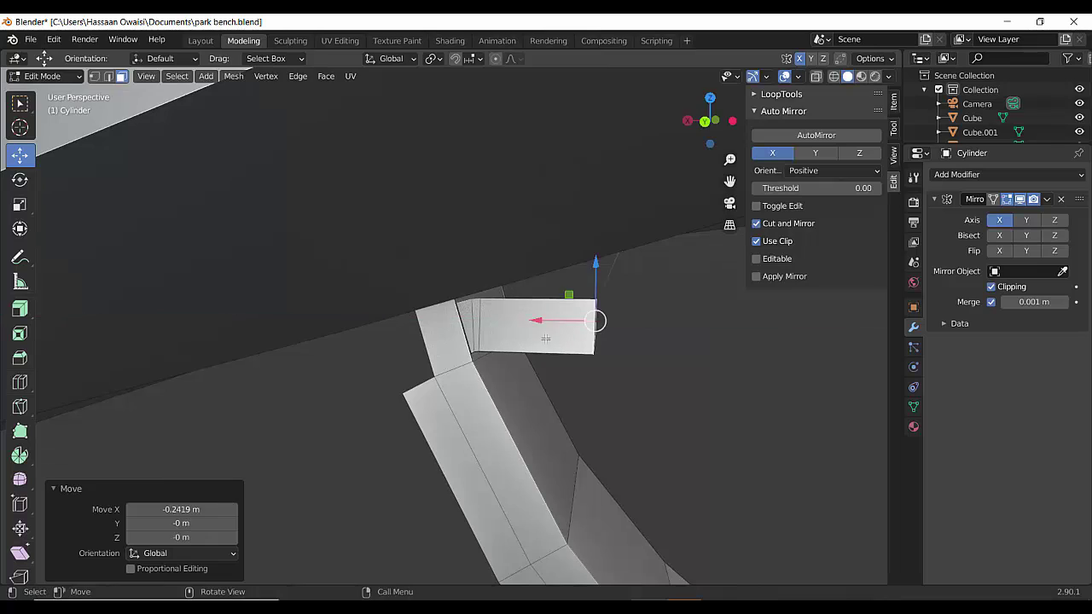
Extrude the tab's bench-facing side face about 3.13 m beneath the seat planks to form a support bar.
middle_click_drag(512, 324, 558, 333)
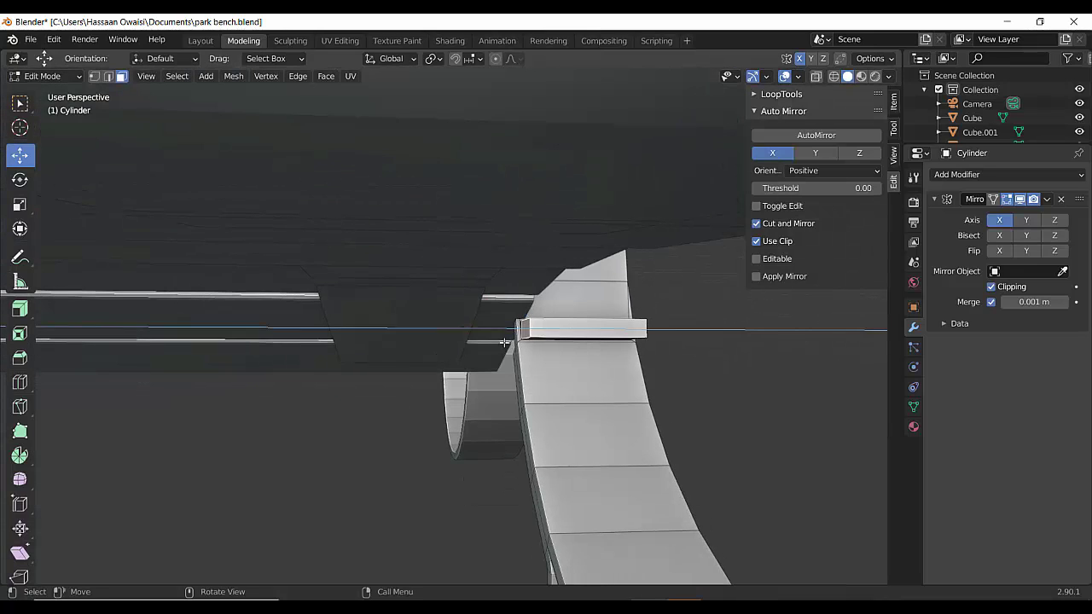
left_click(107, 367)
middle_click_drag(111, 368, 355, 457)
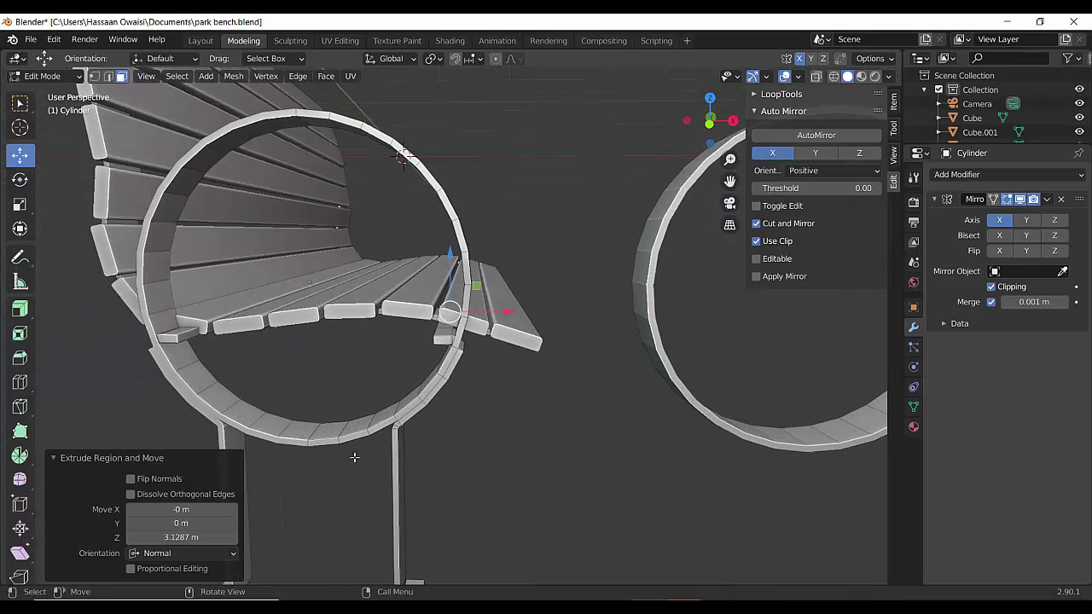
Leave the ring's mesh editing and raise the rear seat plank slightly along the Z axis, clear of the support bar.
middle_click_drag(435, 413, 356, 443)
scroll(356, 444, "up", 1)
middle_click_drag(345, 405, 427, 400, "shift")
scroll(427, 400, "up", 1)
middle_click_drag(304, 407, 355, 405, "shift")
scroll(332, 407, "up", 1)
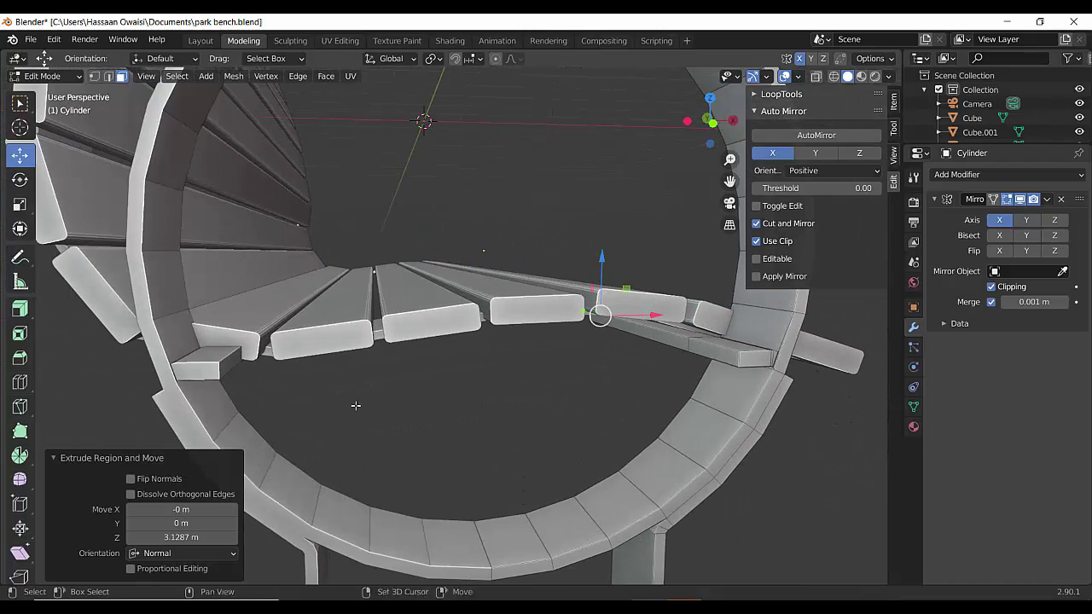
key("Tab")
left_click(222, 320)
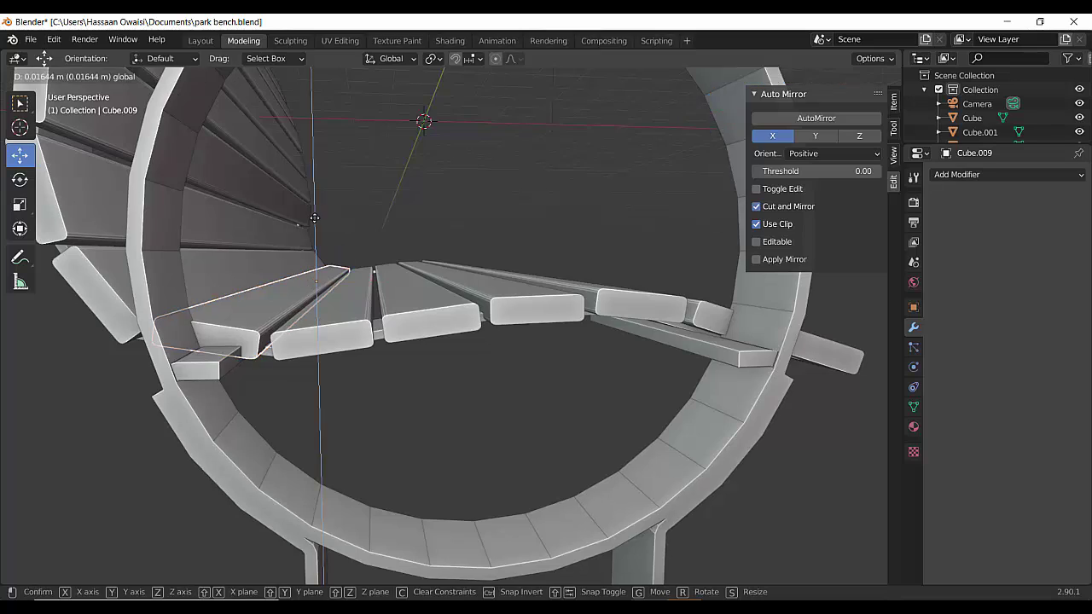
left_click_drag(314, 218, 314, 218)
middle_click_drag(290, 362, 326, 342)
left_click_drag(244, 274, 243, 267)
middle_click_drag(331, 339, 266, 368)
scroll(324, 369, "down", 5)
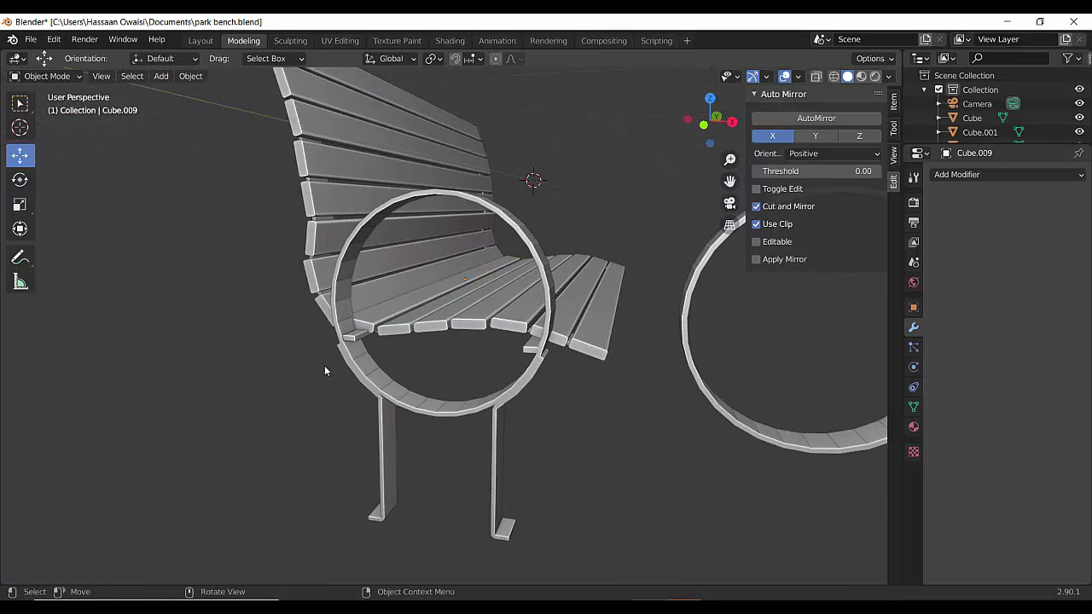
Apply the ring's Mirror modifier and save the file.
scroll(548, 431, "up", 5)
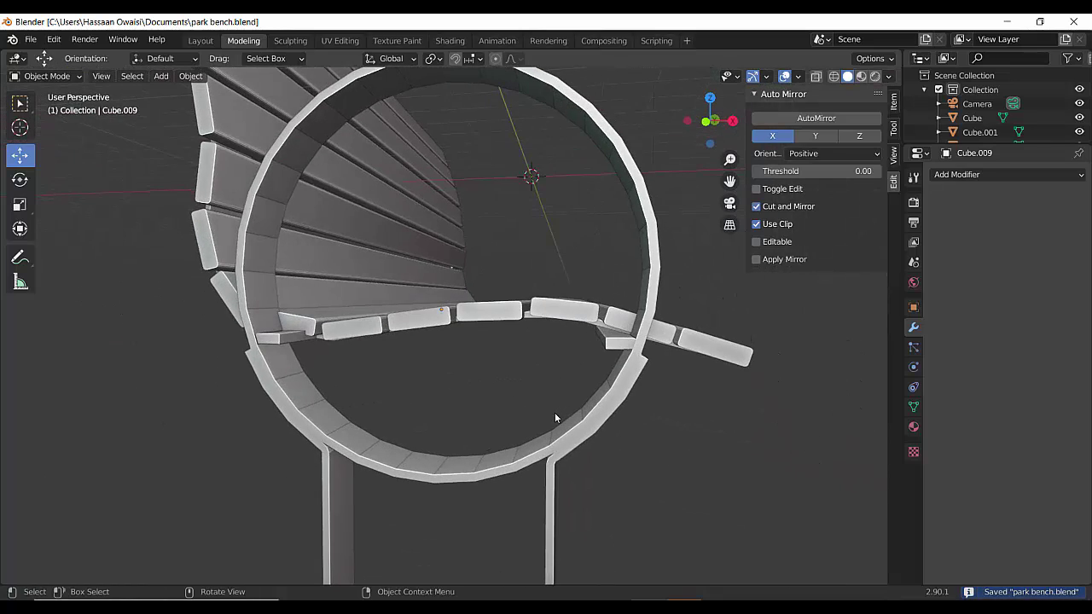
scroll(555, 414, "up", 3)
middle_click_drag(232, 419, 259, 421)
left_click(191, 372)
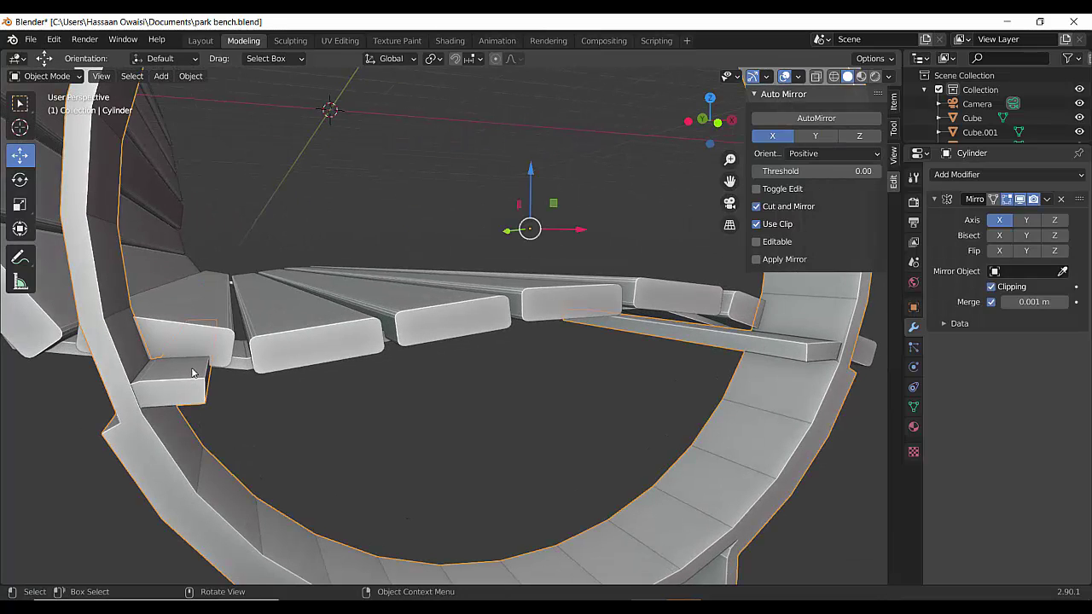
key("Tab")
middle_click_drag(184, 390, 525, 392)
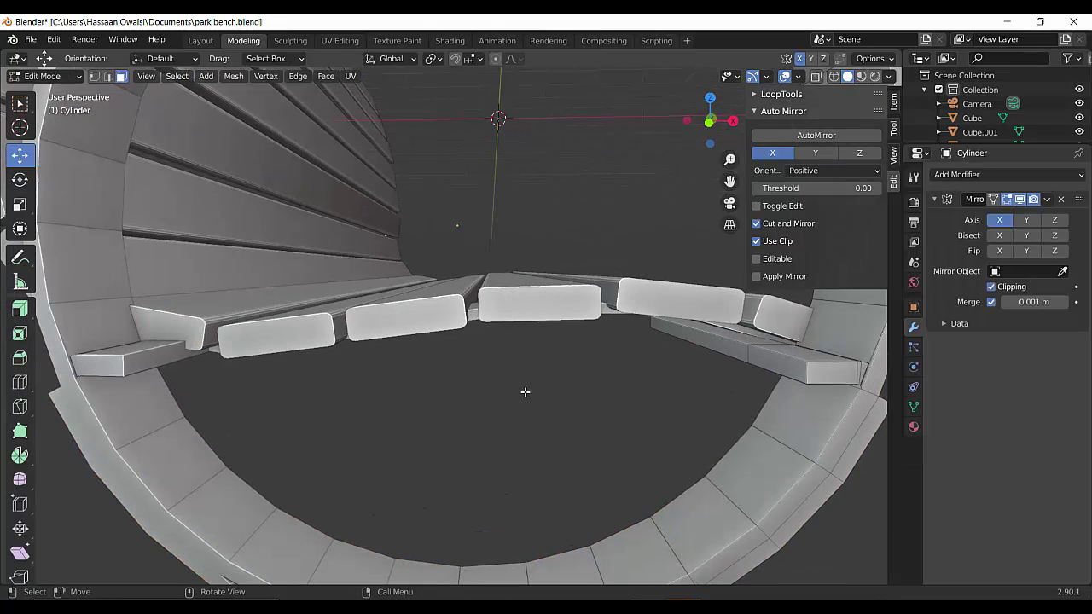
key("Tab")
left_click(1047, 200)
left_click(983, 215)
key("ctrl+s")
Lower the rear support bar's top face slightly along the Z axis and tilt it to follow the underside of the seat planks.
middle_click_drag(427, 425, 451, 425)
key("Tab")
left_click(185, 392)
middle_click_drag(183, 378, 229, 372)
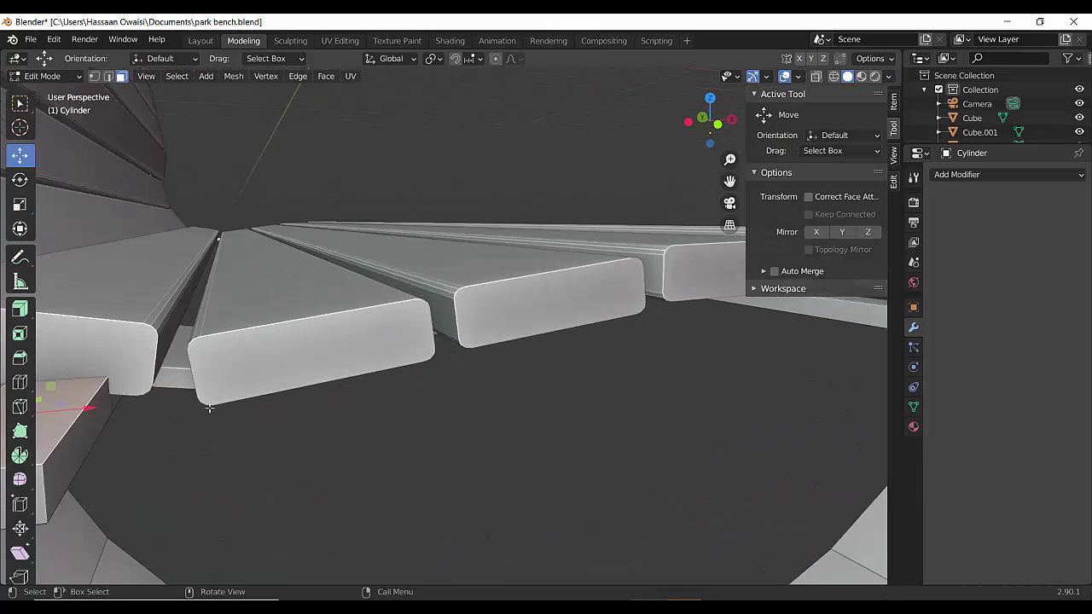
middle_click_drag(209, 409, 293, 424)
left_click_drag(290, 305, 288, 323)
middle_click_drag(289, 323, 284, 392)
mouse_move(250, 250)
left_mouse_down()
mouse_move(257, 254)
mouse_move(239, 255)
left_mouse_up()
left_click(21, 156)
Rotate the front support bar's top faces about 5.35° around the Y axis to match the slope of the seat planks.
middle_click_drag(238, 255, 301, 356)
scroll(279, 357, "up", 3)
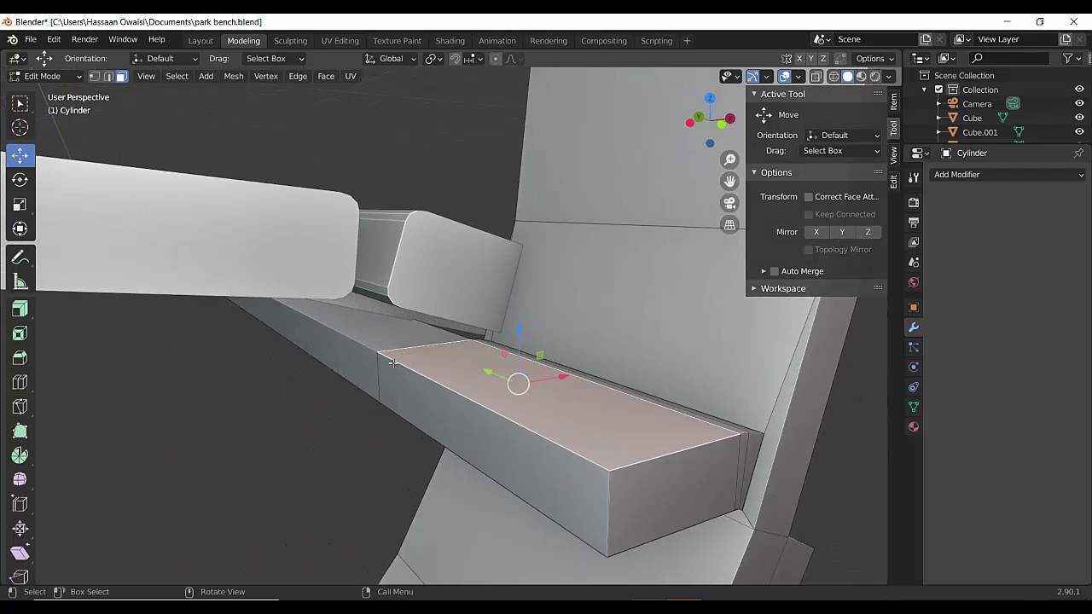
middle_click_drag(392, 362, 391, 409)
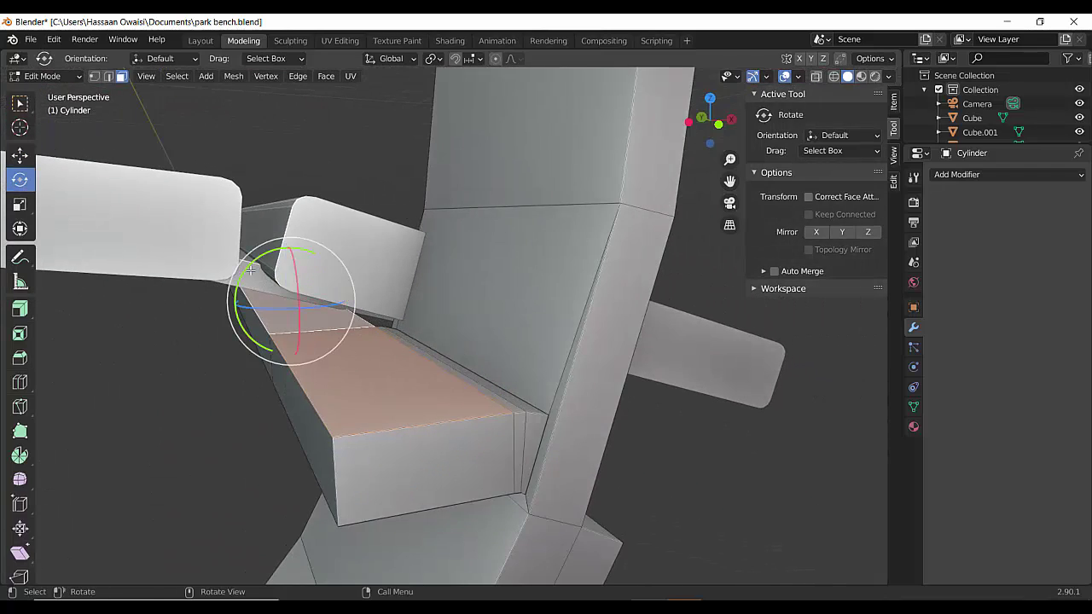
left_click_drag(250, 269, 245, 277)
middle_click_drag(245, 279, 183, 227)
left_click(20, 156)
left_click_drag(269, 223, 248, 225)
left_click(19, 180)
key("KP_1")
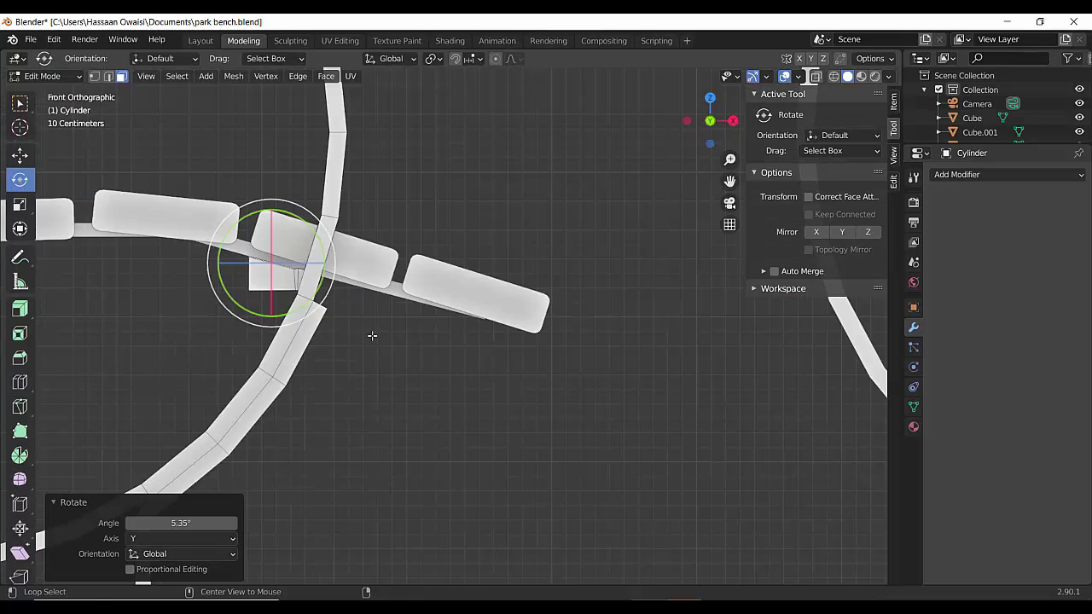
Leave the side support's mesh editing and save the file.
middle_click_drag(136, 334, 396, 354, "shift")
scroll(396, 354, "down", 3)
middle_click_drag(482, 348, 421, 359)
key("Tab")
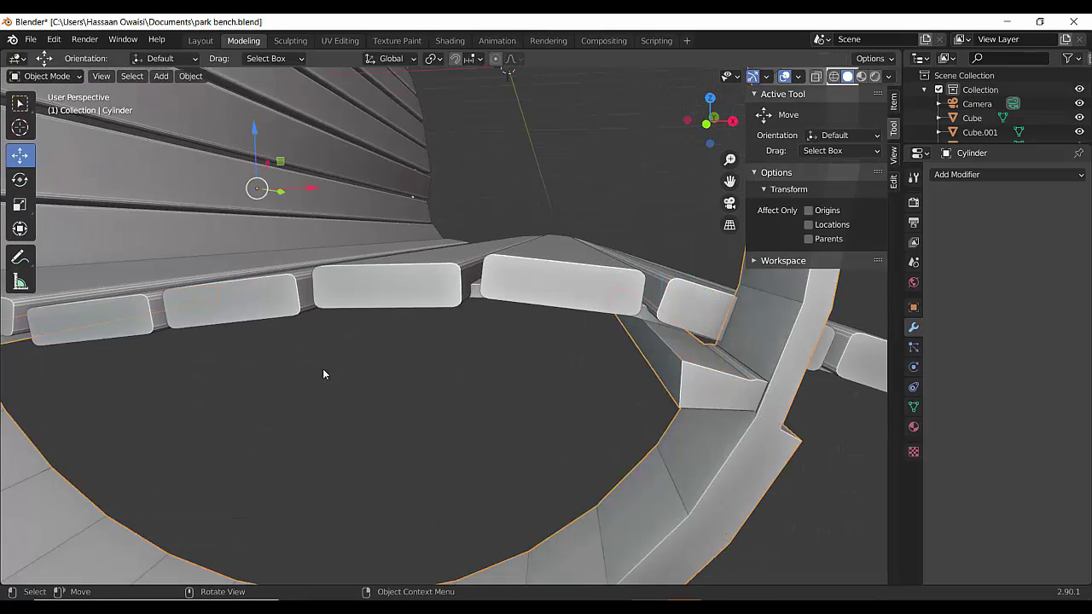
middle_click_drag(322, 372, 308, 435)
scroll(463, 403, "down", 5)
key("ctrl+s")
middle_click_drag(472, 395, 519, 393)
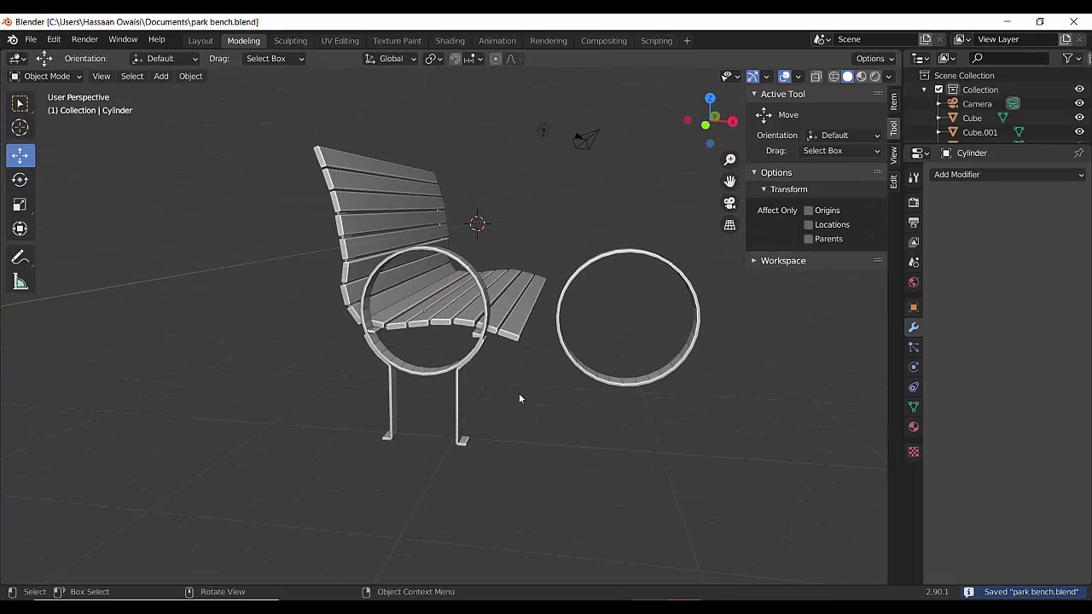
Reset the side support's origin to its geometry and duplicate the support in place.
middle_click_drag(631, 406, 515, 411)
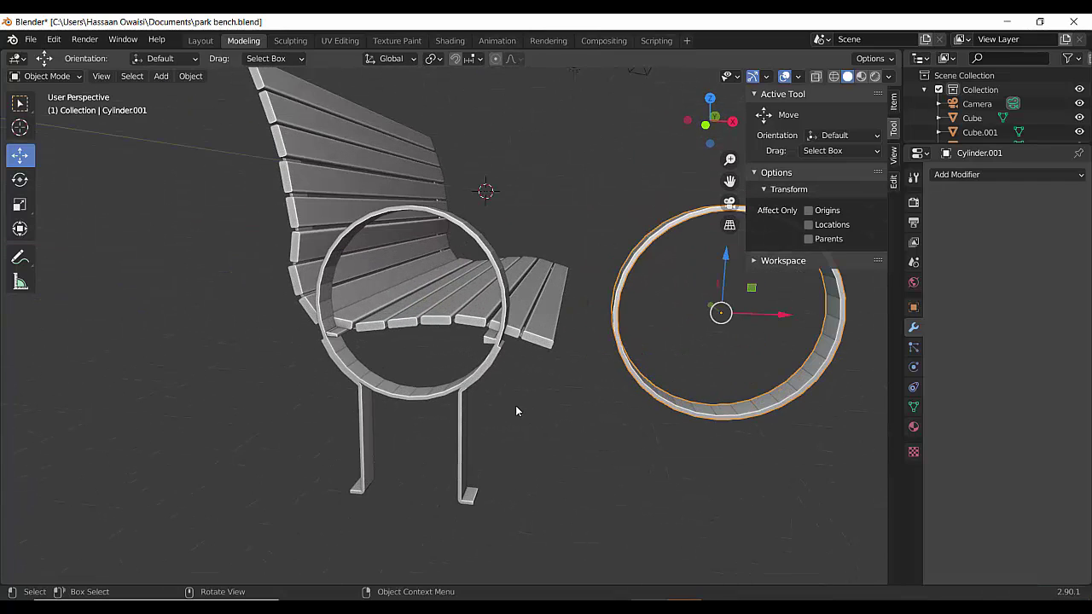
left_click(488, 369)
middle_click_drag(488, 368, 471, 372)
right_click(496, 282)
left_click(597, 308)
key("shift+d")
left_click(463, 394)
Rotate the duplicated side support 180° around the Z axis so its support bars face the opposite way.
left_click(20, 180)
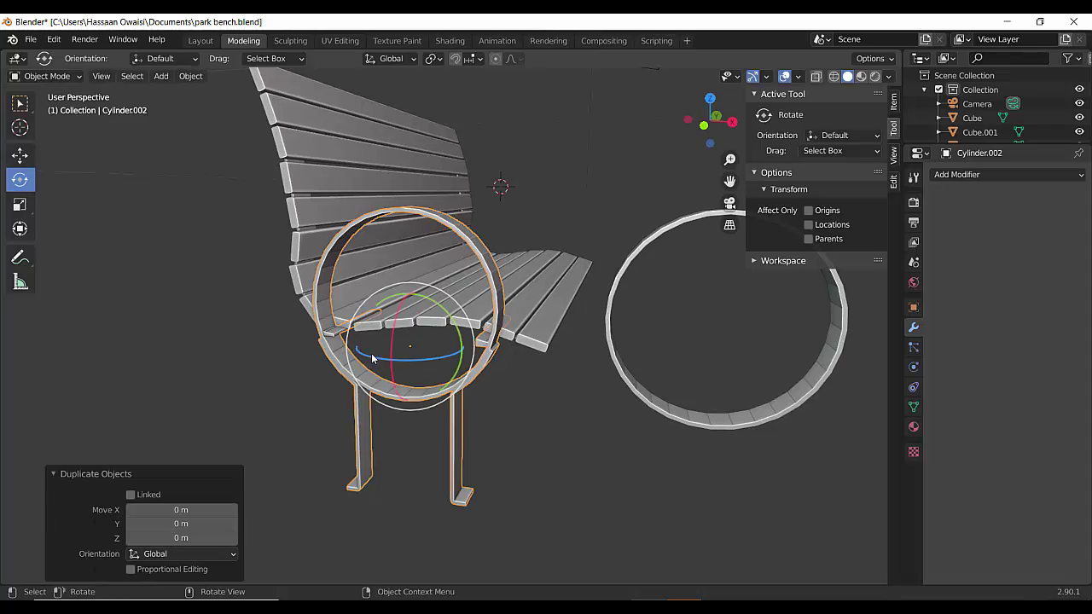
left_click_drag(372, 359, 467, 360)
left_click(190, 520)
type("180")
key("Return")
Move the duplicated support along the Y axis by about 8.54 m and another 16.3 m to the bench's far end, and save the file.
middle_click_drag(113, 263, 15, 284)
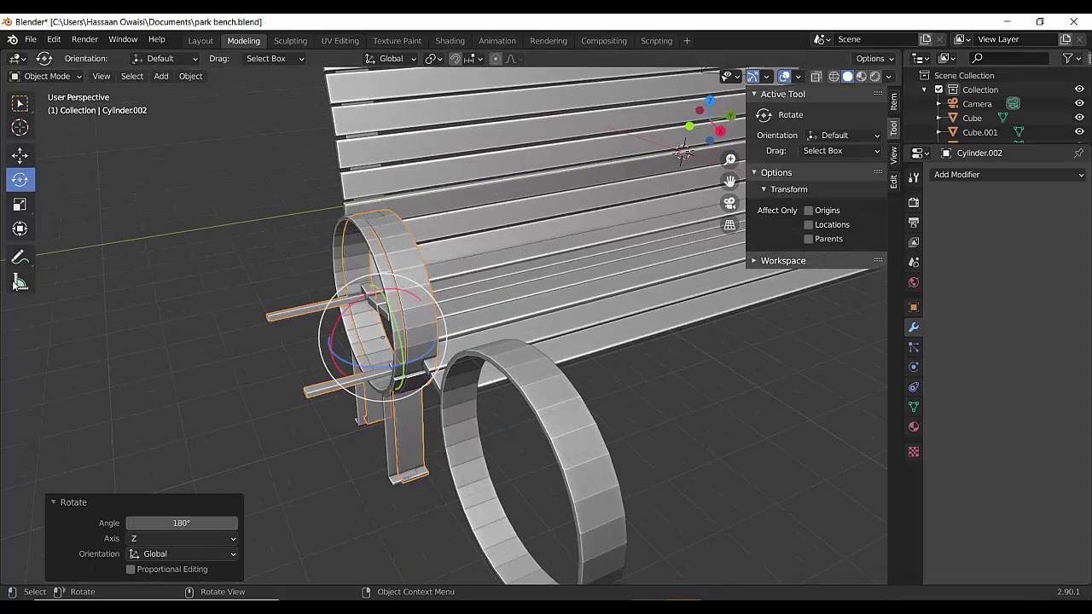
left_click_drag(437, 327, 640, 277)
middle_click_drag(640, 277, 690, 380, "alt")
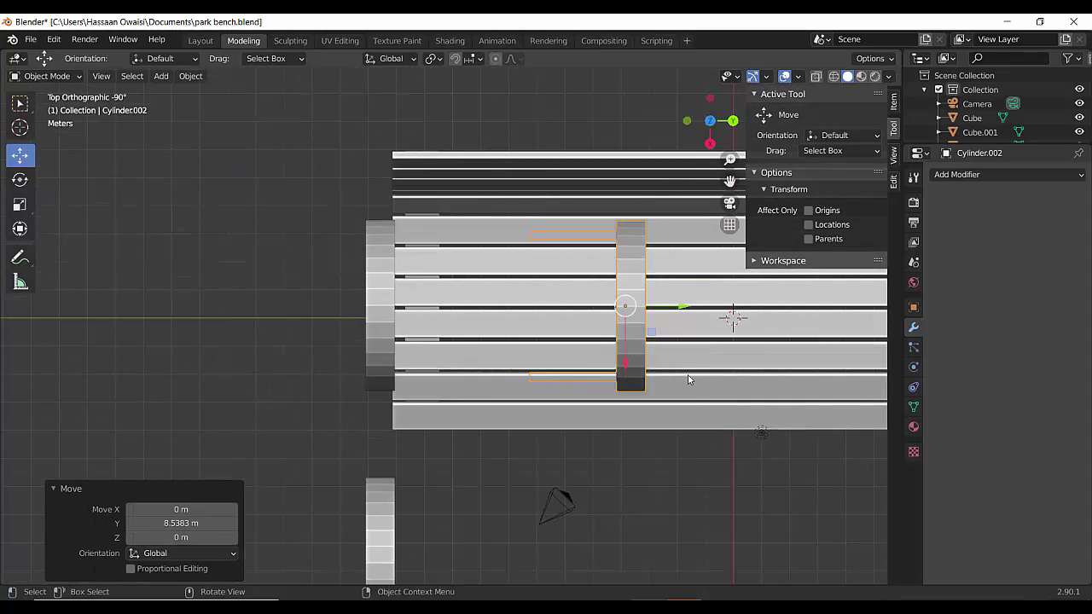
scroll(689, 380, "down", 2)
middle_click_drag(655, 423, 417, 430, "shift")
left_click_drag(393, 318, 712, 331)
scroll(588, 379, "up", 2)
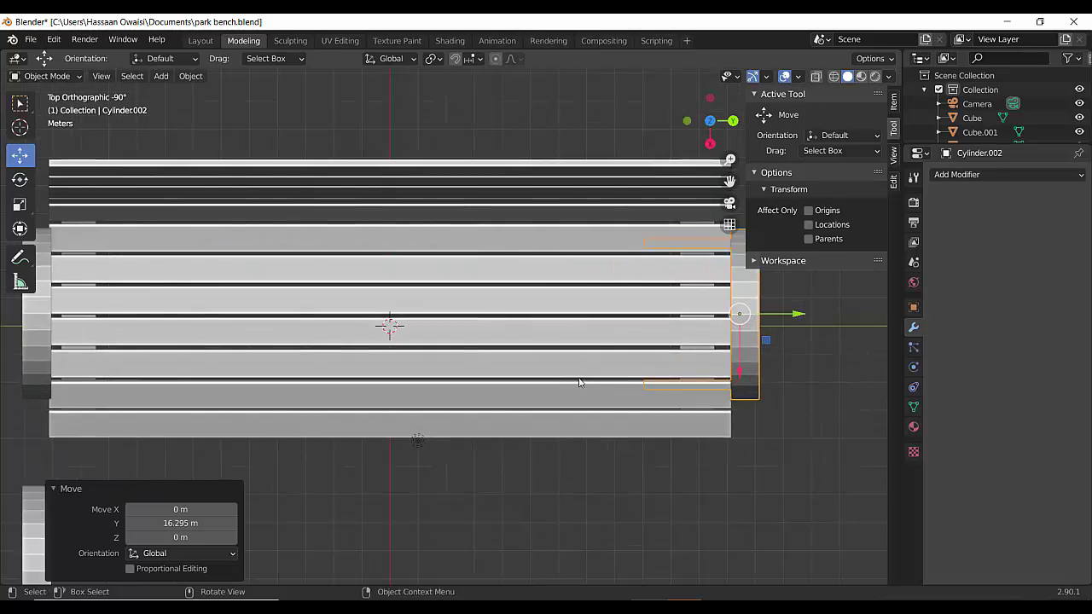
middle_click_drag(582, 380, 554, 497, "shift")
key("ctrl+s")
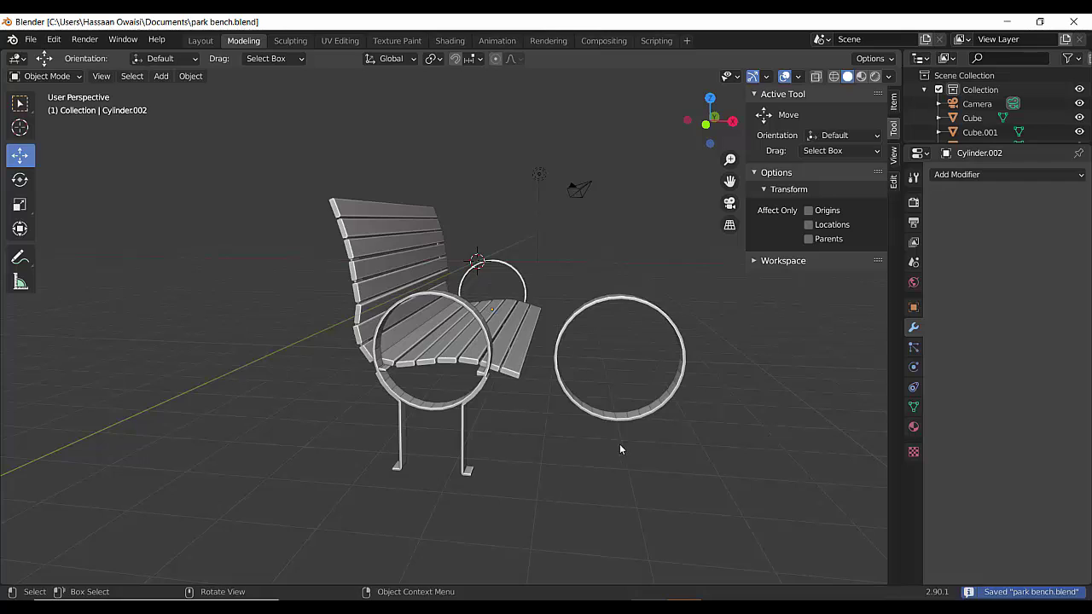
Delete the inner and rim faces of the spare ring beside the bench, leaving a single-surface band, and leave mesh editing.
scroll(625, 454, "up", 3)
left_click(628, 457)
middle_click_drag(627, 457, 575, 480)
key("Tab")
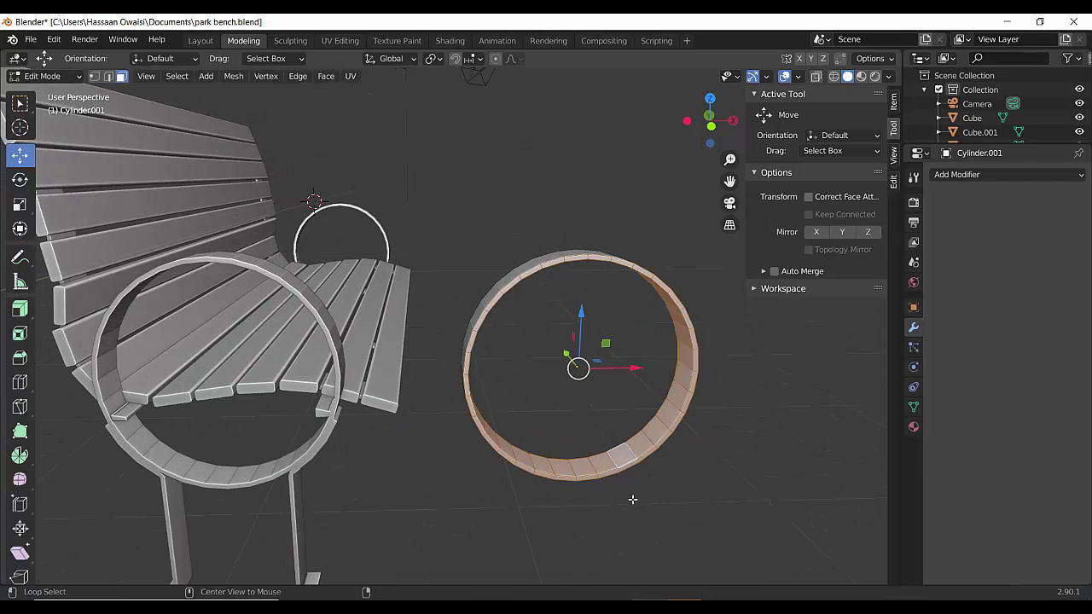
middle_click_drag(632, 500, 378, 495)
key("grave")
left_click(473, 475)
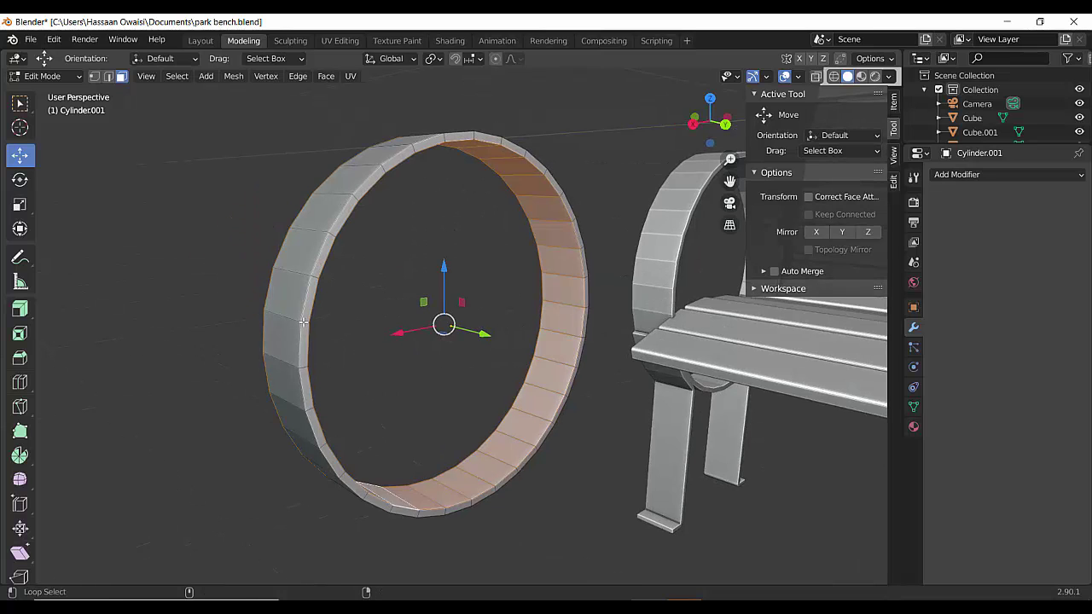
left_click(367, 407)
middle_click_drag(376, 407, 183, 309)
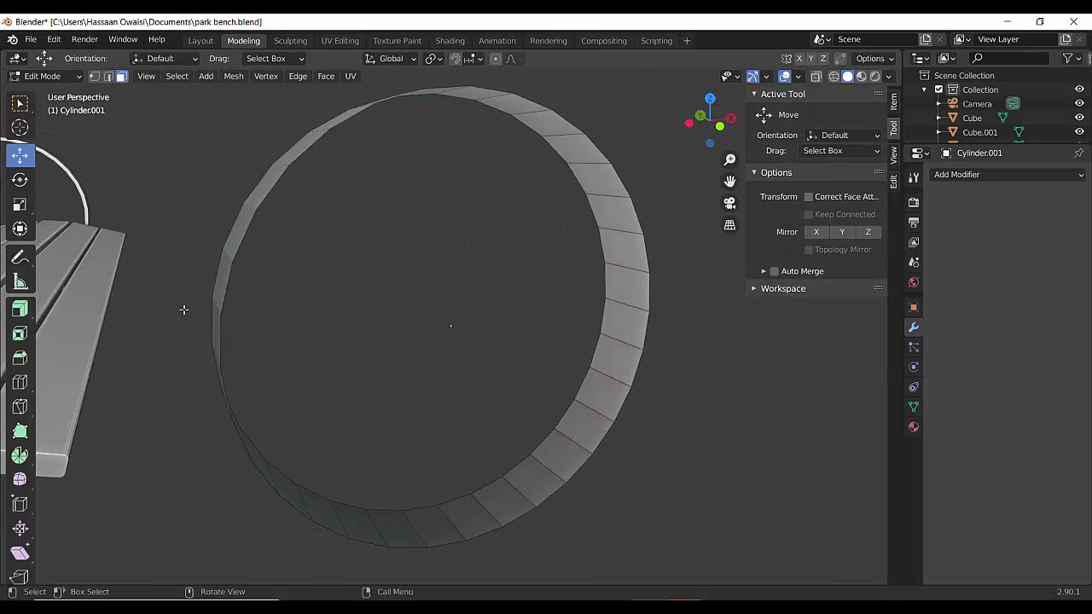
key("Tab")
Scale the spare ring down to about 0.139 in a wireframe front view.
scroll(613, 318, "down", 2)
middle_click_drag(614, 318, 571, 396, "alt")
scroll(546, 385, "down", 7)
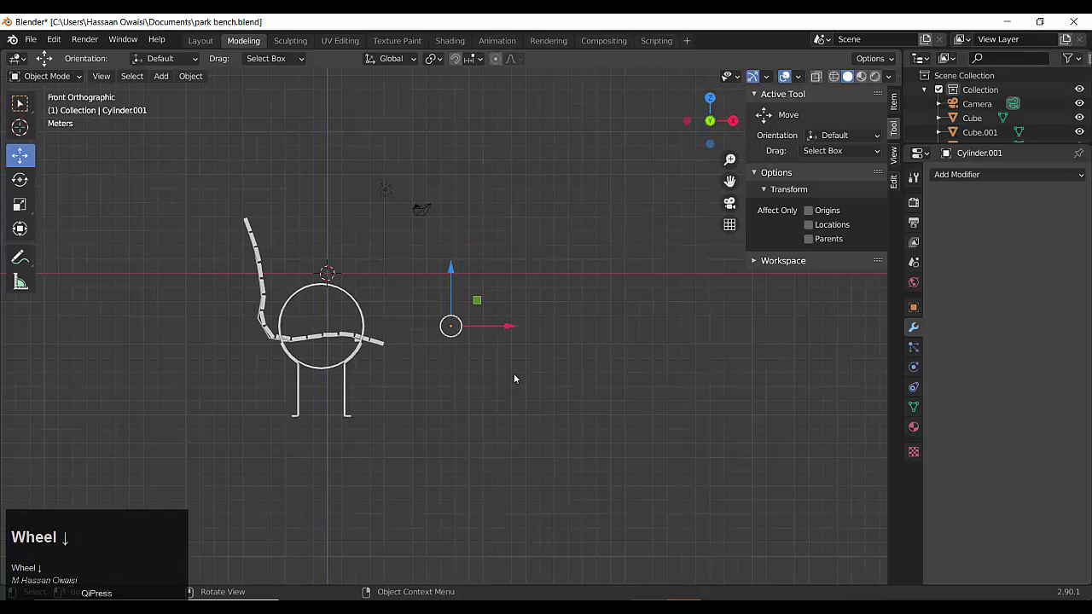
middle_click_drag(498, 299, 623, 320, "shift")
key("shift+z")
scroll(622, 321, "up", 2)
key("s")
left_click(643, 350)
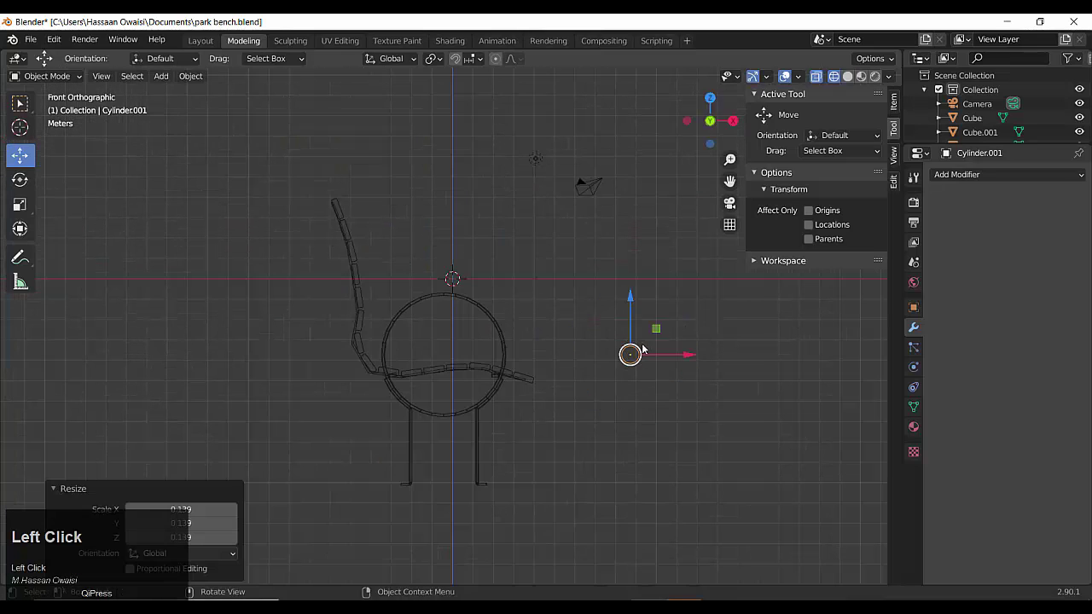
Move the small ring beside the backrest planks and shrink it further by a factor of about 0.685.
left_click_drag(367, 293, 363, 294)
scroll(362, 294, "up", 6)
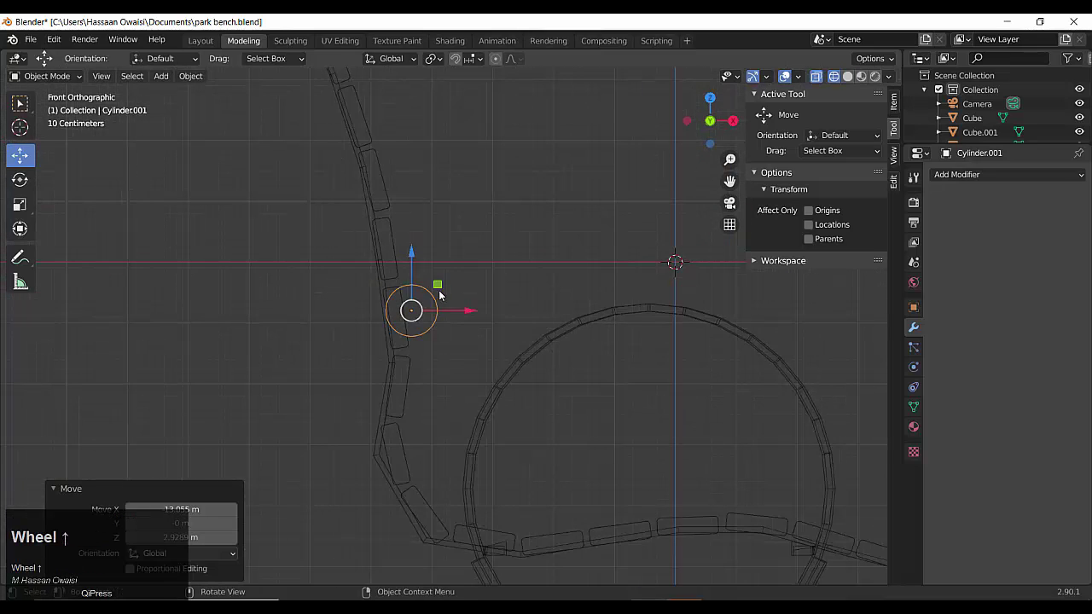
key("s")
left_click(411, 310)
scroll(411, 311, "down", 5)
scroll(529, 400, "up", 4)
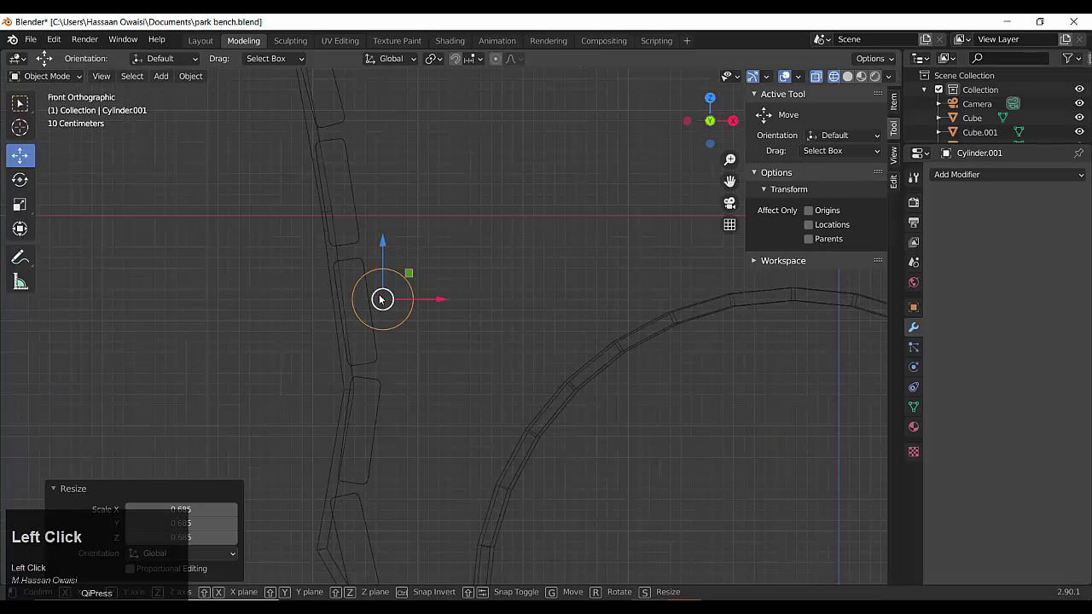
Stretch the small ring along the Y axis into a short tube and shift it about -0.038 m to meet the plank ends.
left_click(849, 77)
mouse_move(584, 286)
middle_mouse_down()
mouse_move(441, 350)
mouse_move(486, 309)
middle_mouse_up()
left_click(26, 203)
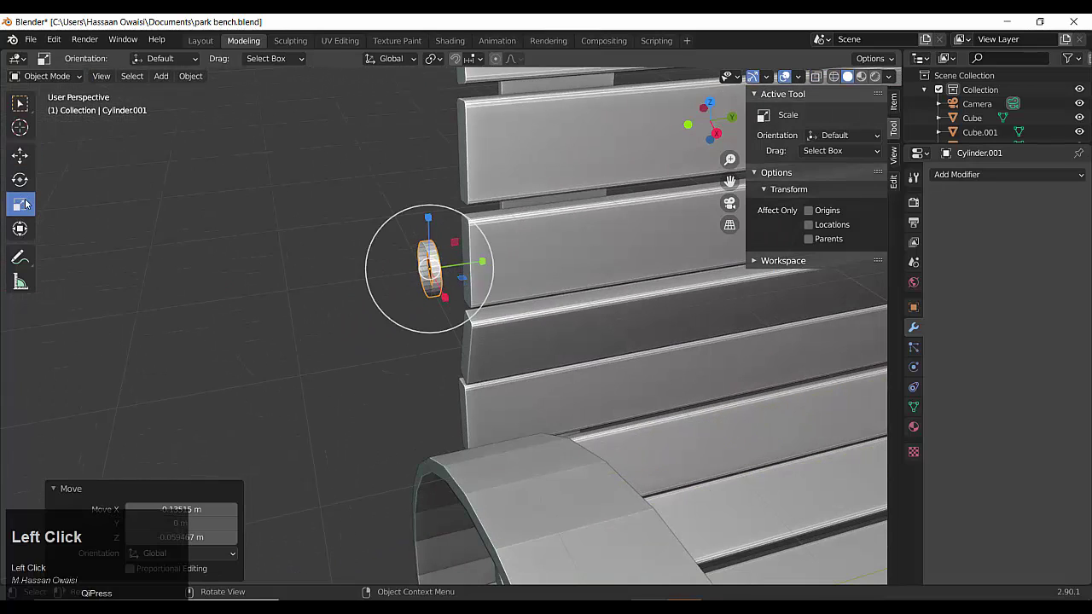
left_click_drag(484, 262, 651, 232)
left_click_drag(739, 223, 736, 224)
left_click_drag(483, 260, 513, 259)
middle_click_drag(529, 290, 489, 372)
scroll(489, 372, "up", 4)
mouse_move(512, 208)
left_mouse_down()
mouse_move(524, 206)
mouse_move(499, 207)
left_mouse_up()
left_click(20, 157)
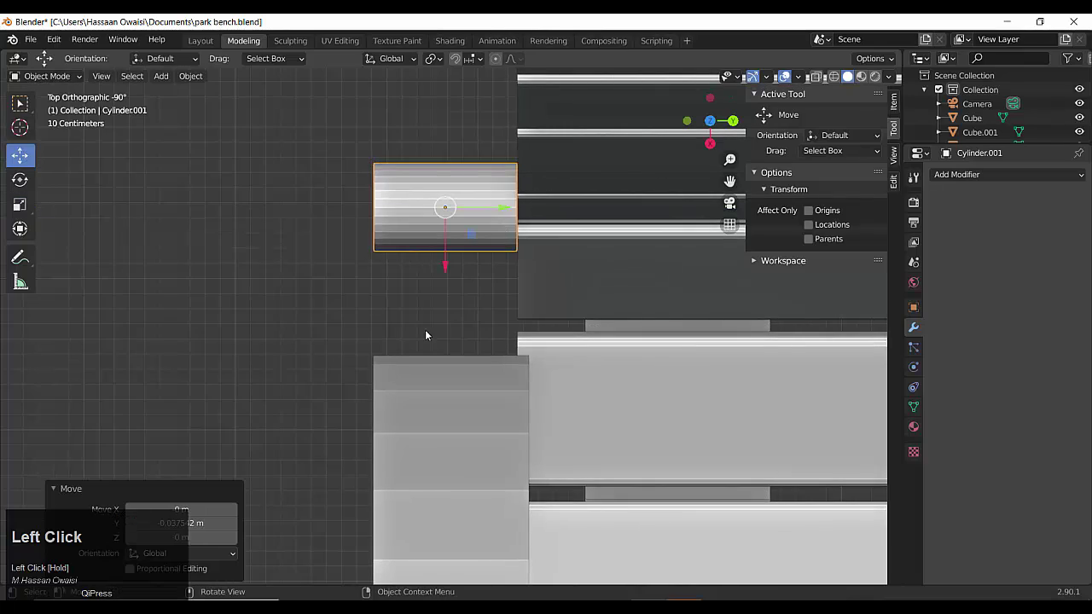
Raise the tube along the Z axis beside the backrest in moves of about 0.5 m, 0.25 m and 0.1 m.
middle_click_drag(426, 331, 512, 405)
scroll(477, 401, "up", 4)
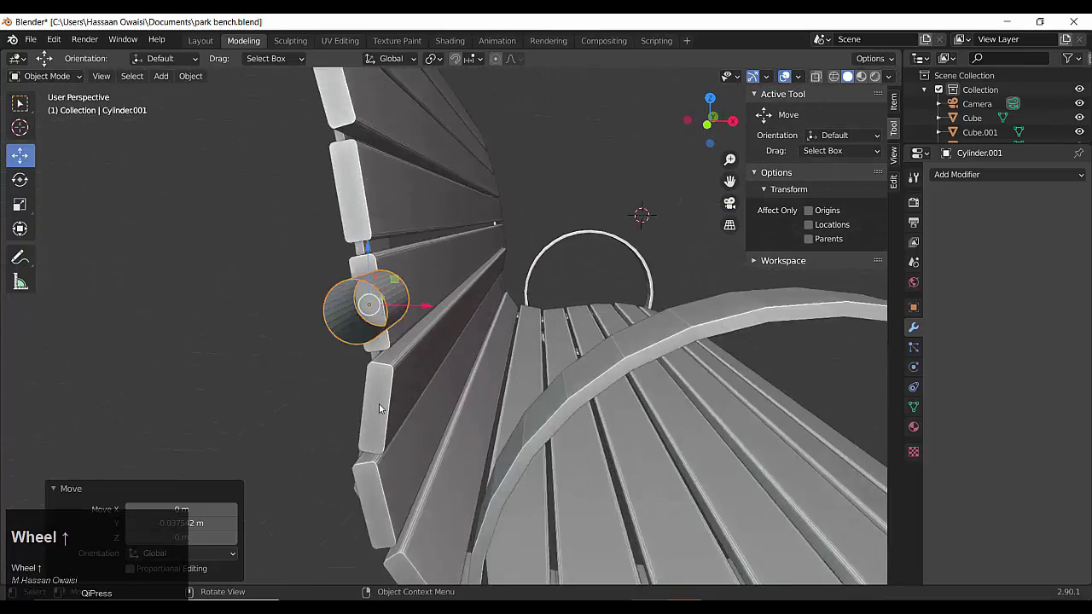
scroll(734, 277, "down", 9)
middle_click_drag(687, 279, 589, 309)
scroll(510, 321, "up", 7)
scroll(546, 324, "down", 4)
left_click_drag(448, 260, 447, 242)
scroll(638, 378, "down", 4)
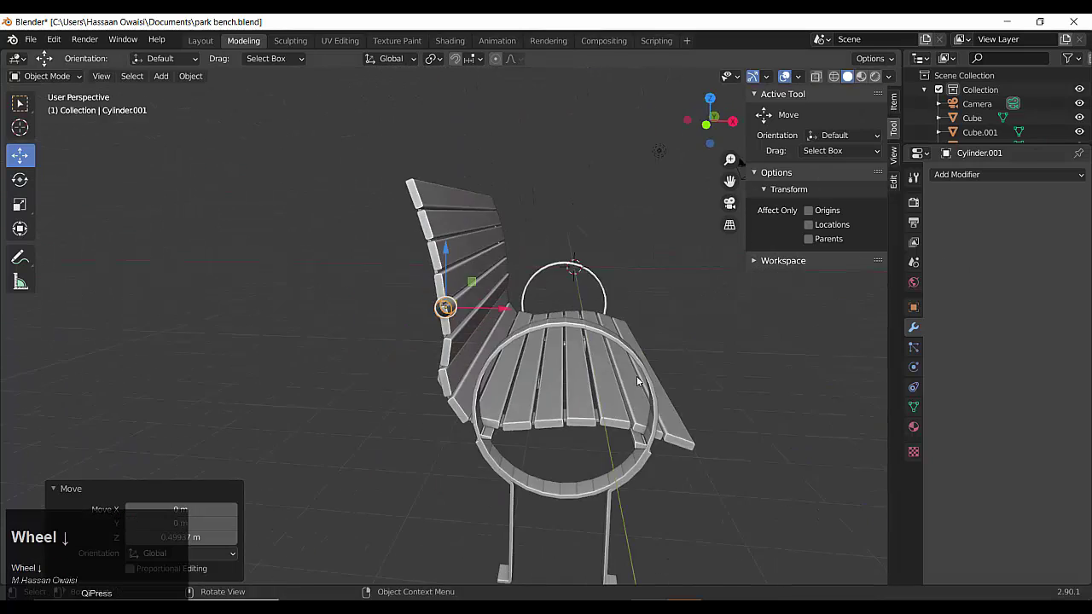
middle_click_drag(638, 378, 541, 382, "alt")
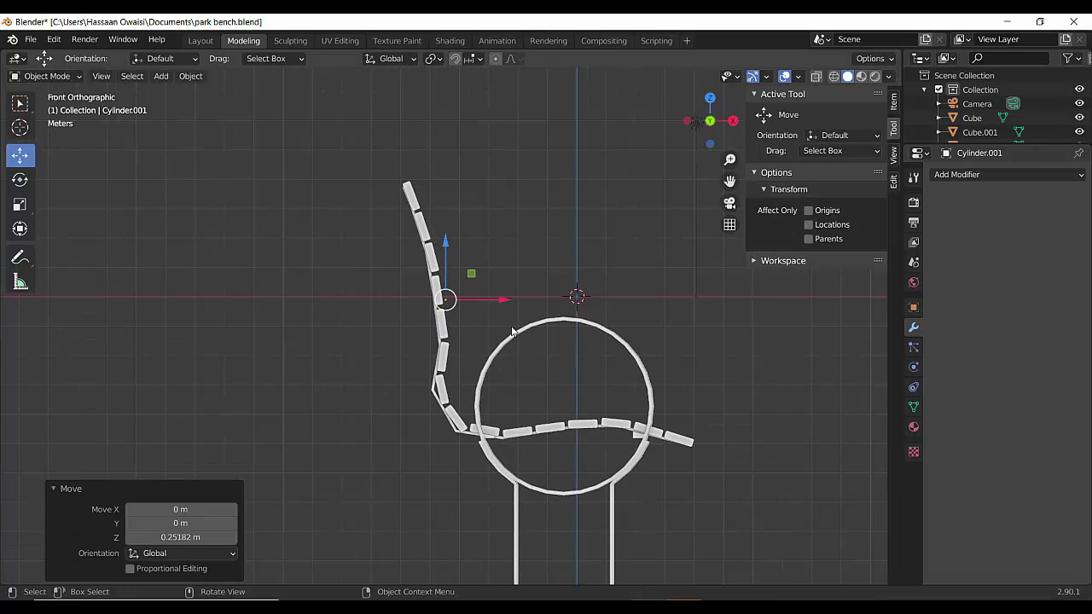
left_click_drag(445, 244, 446, 236)
Add a Solidify modifier to the tube with a thickness of 0.19 m.
scroll(395, 333, "up", 6)
middle_click_drag(440, 300, 390, 336)
left_click(1008, 174)
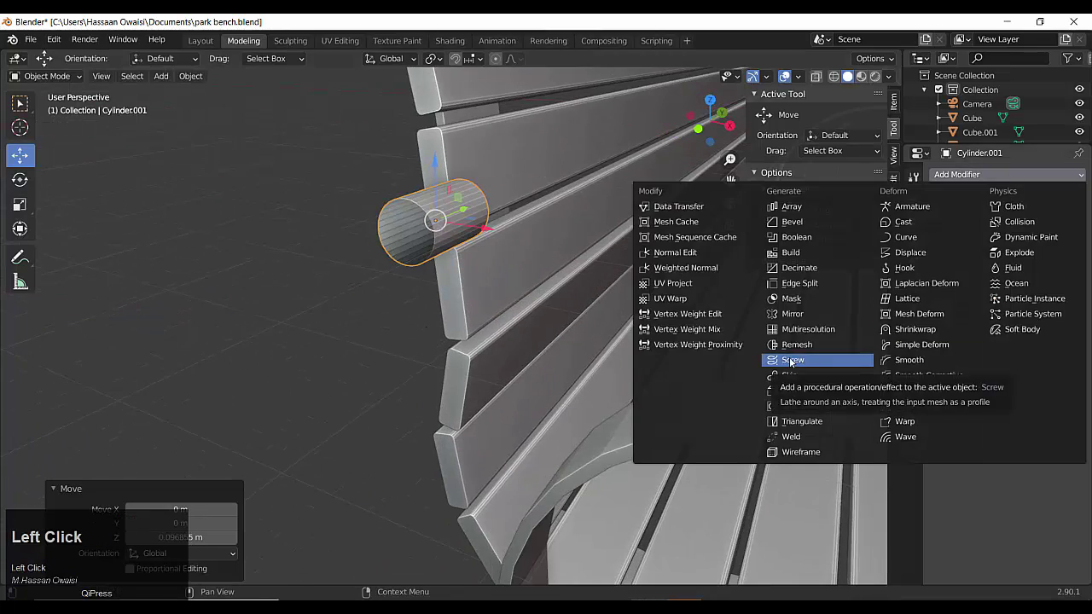
left_click(793, 382)
middle_click_drag(794, 382, 794, 255)
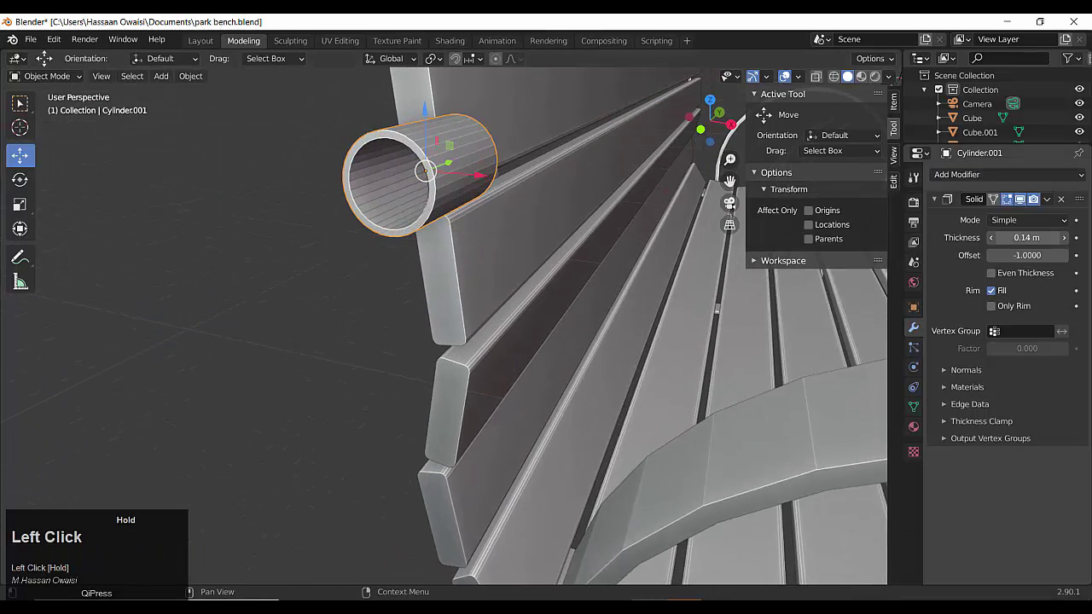
scroll(553, 297, "down", 4)
Duplicate the tube about 2.24 m along X and -0.91 m along Z onto the side ring, and join both tubes into one object.
middle_click_drag(553, 298, 455, 273, "alt")
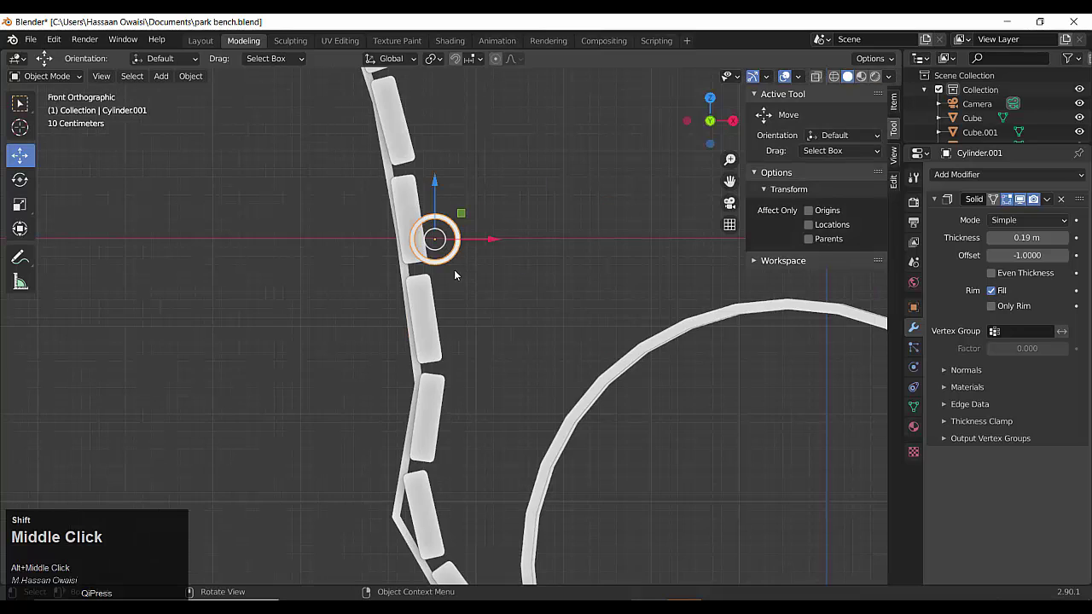
left_click(651, 350)
scroll(670, 425, "down", 1)
scroll(631, 414, "up", 2)
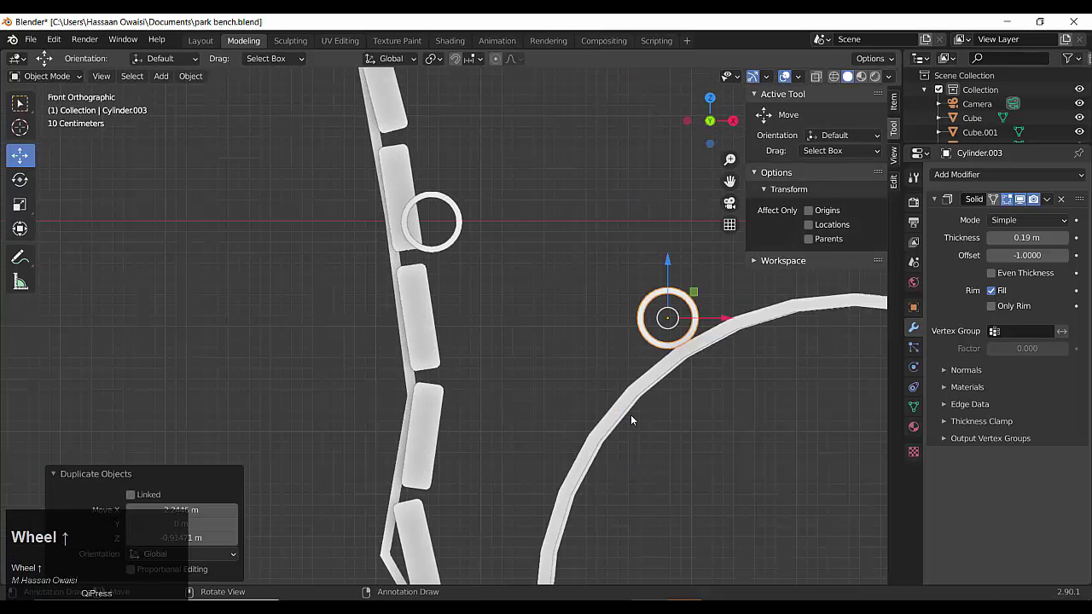
middle_click_drag(635, 413, 543, 405, "shift")
left_click(360, 233, "shift")
key("ctrl+j")
scroll(487, 310, "up", 1)
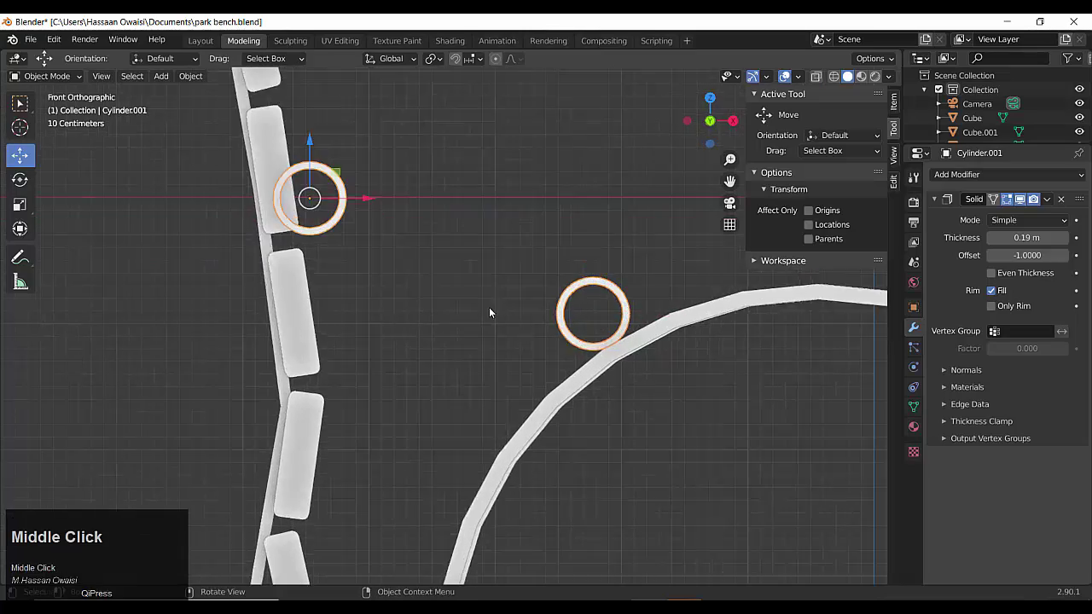
Apply the Solidify modifier of the joined tubes and open their mesh for editing.
middle_click_drag(488, 310, 488, 338)
scroll(483, 334, "up", 1)
middle_click_drag(423, 292, 428, 348, "shift")
key("Tab")
middle_click_drag(348, 229, 399, 261)
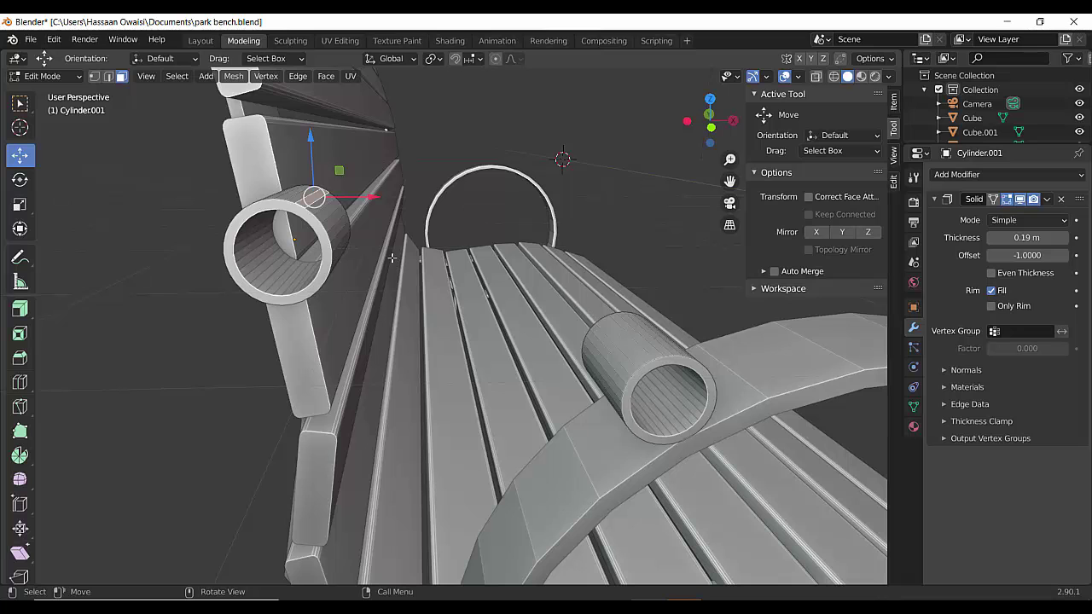
middle_click_drag(351, 254, 357, 253)
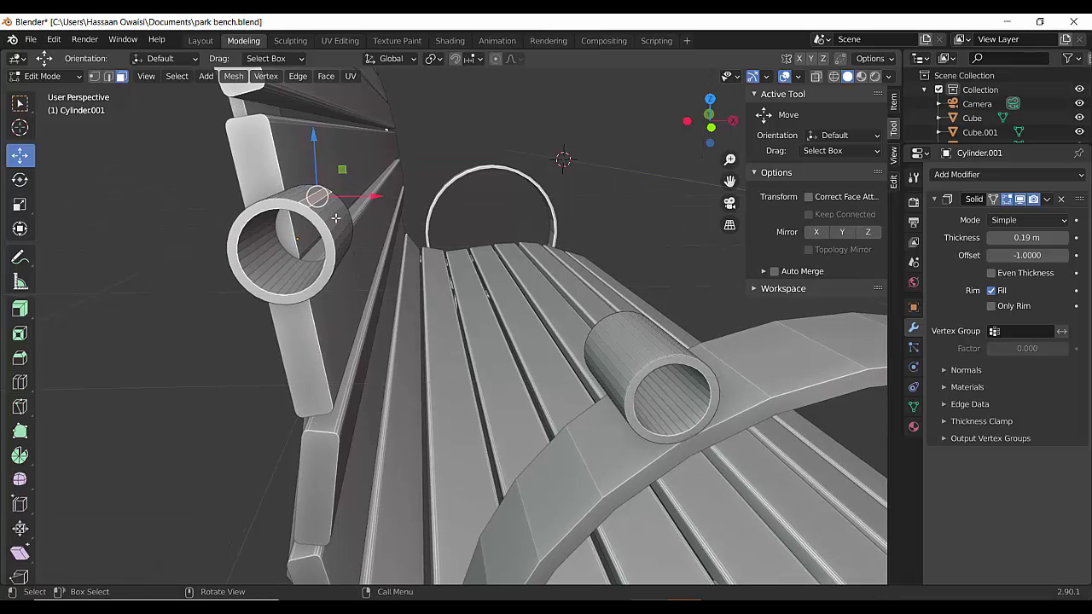
scroll(335, 218, "up", 3)
scroll(336, 219, "down", 3)
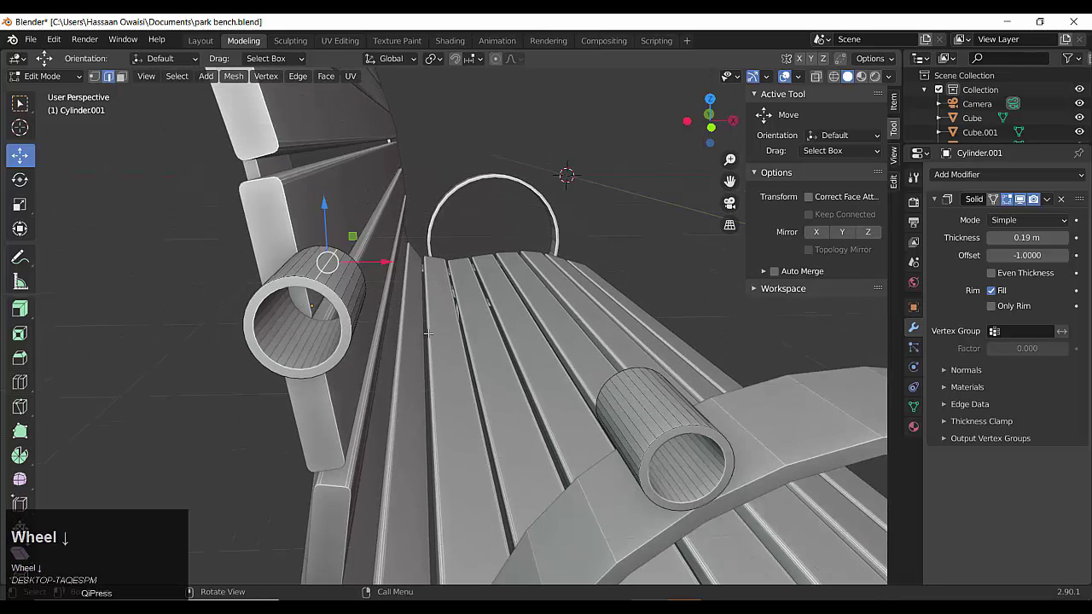
middle_click_drag(525, 348, 487, 316, "shift")
middle_click_drag(487, 317, 429, 297)
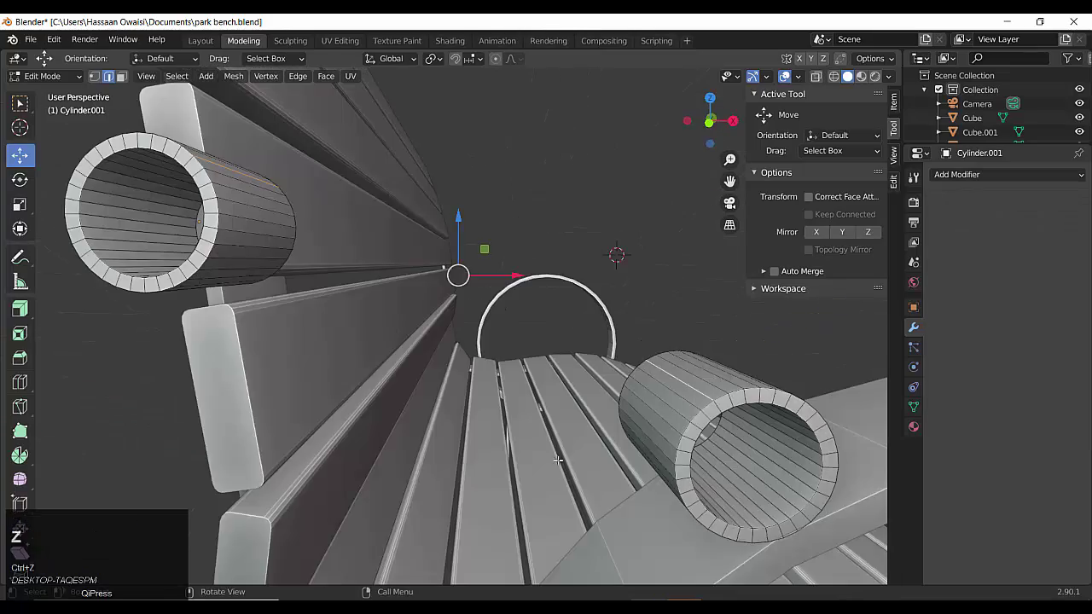
Connect the backrest tube and the ring-side tube with a strip between their selected outer faces using LoopTools Bridge.
key("ctrl+z")
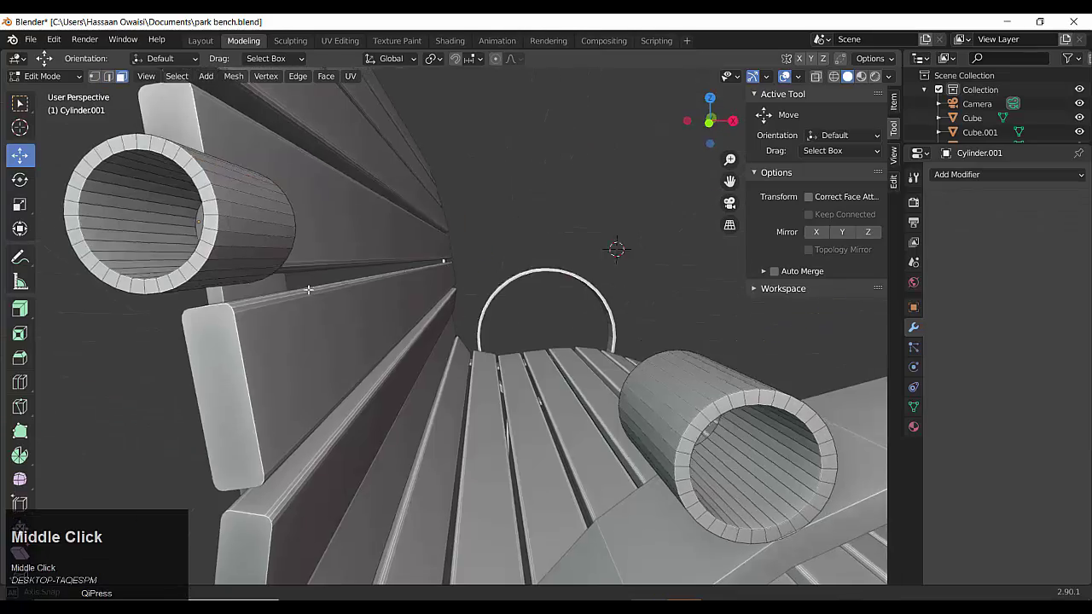
middle_click_drag(427, 309, 575, 452)
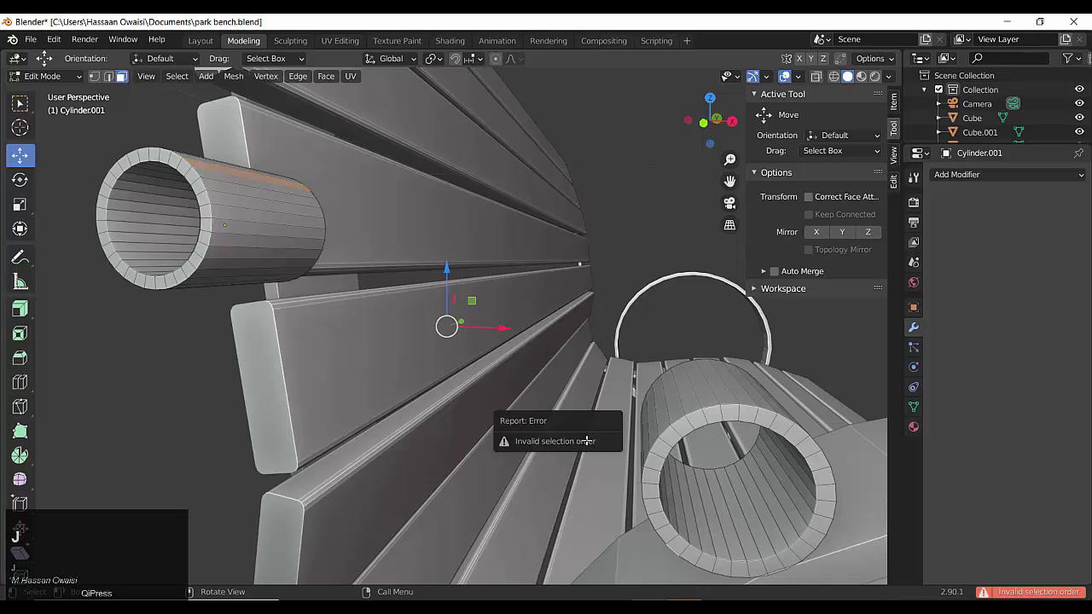
middle_click_drag(353, 310, 388, 249)
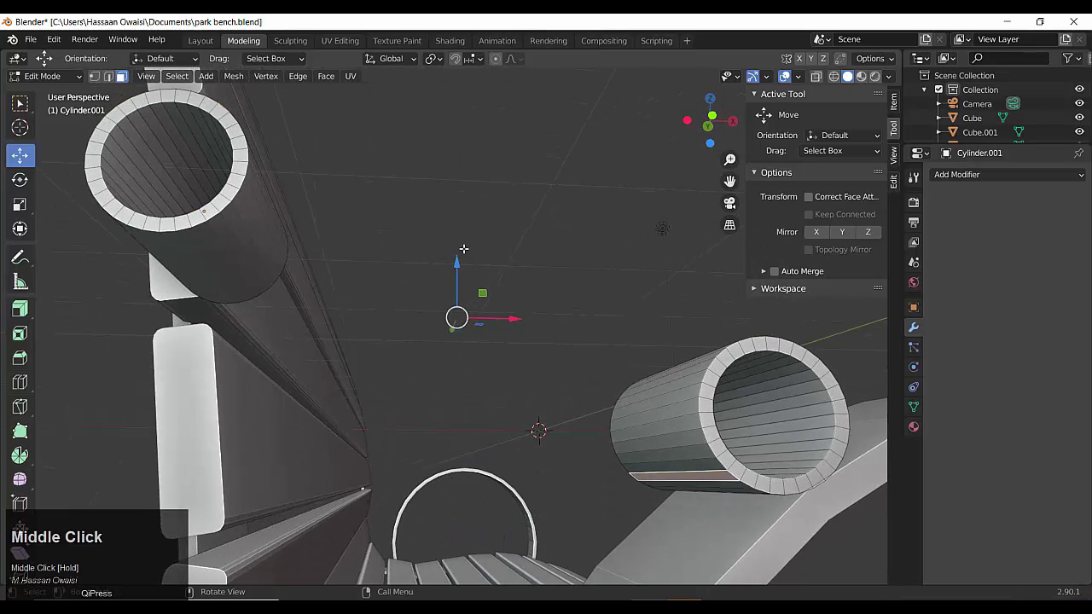
left_click(893, 155)
left_click(893, 182)
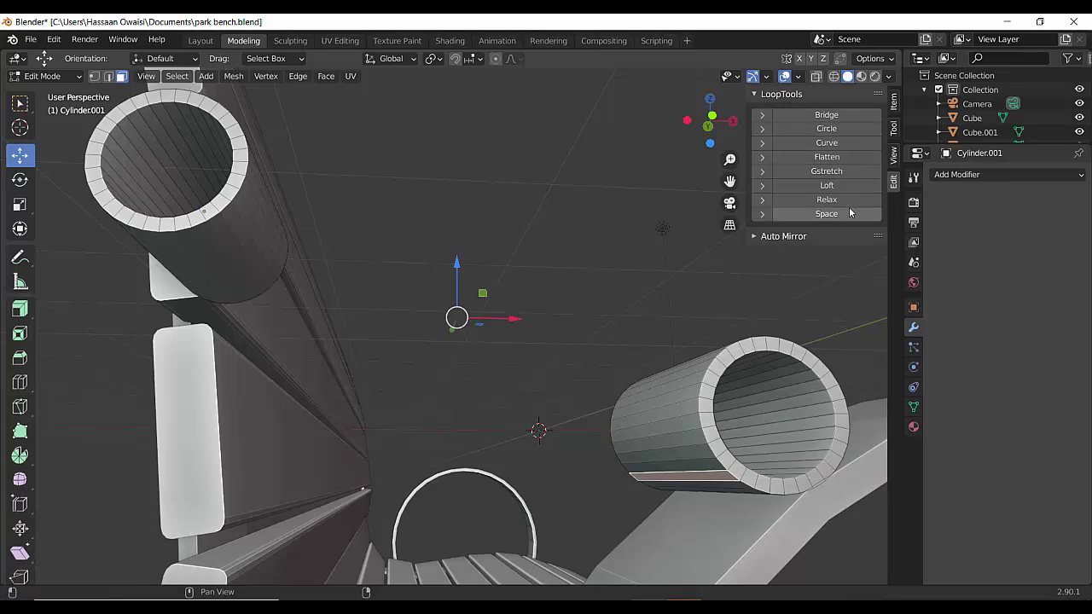
left_click(827, 114)
middle_click_drag(426, 383, 90, 548)
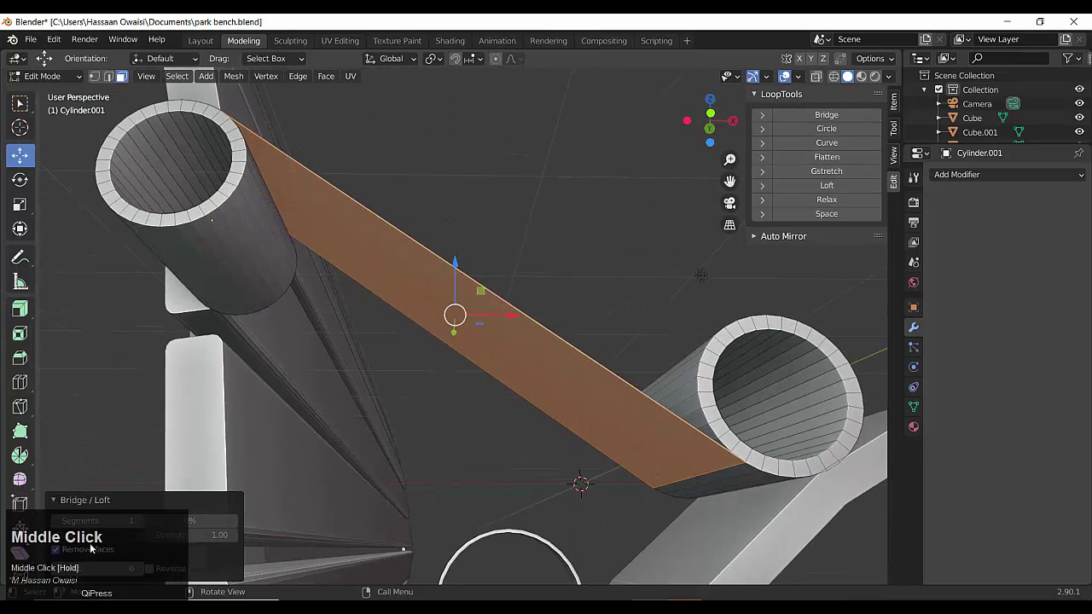
Set the bridge strip to 8 segments with a twist of 10 and a strength of -0.11, keeping face removal enabled.
left_click_drag(120, 520, 171, 521)
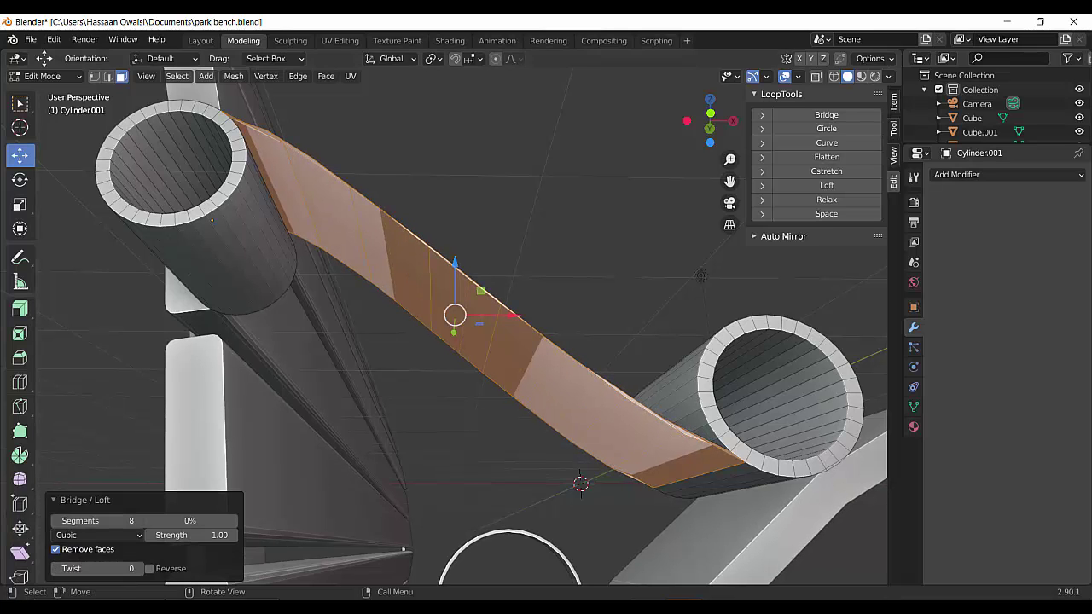
left_click(55, 550)
left_click(55, 550)
middle_click_drag(249, 527, 209, 574)
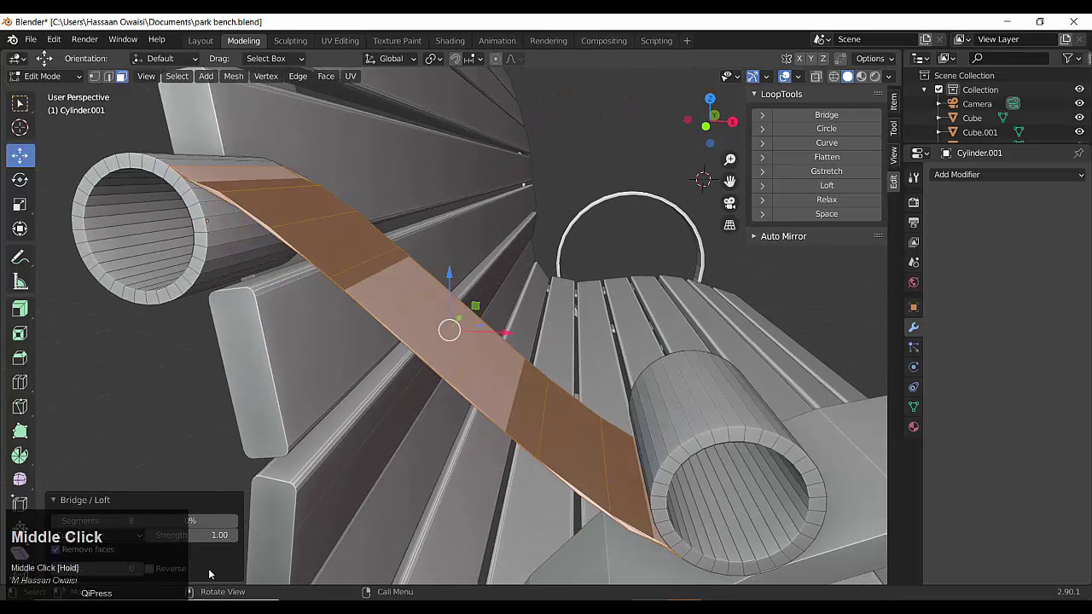
left_click_drag(129, 569, 147, 569)
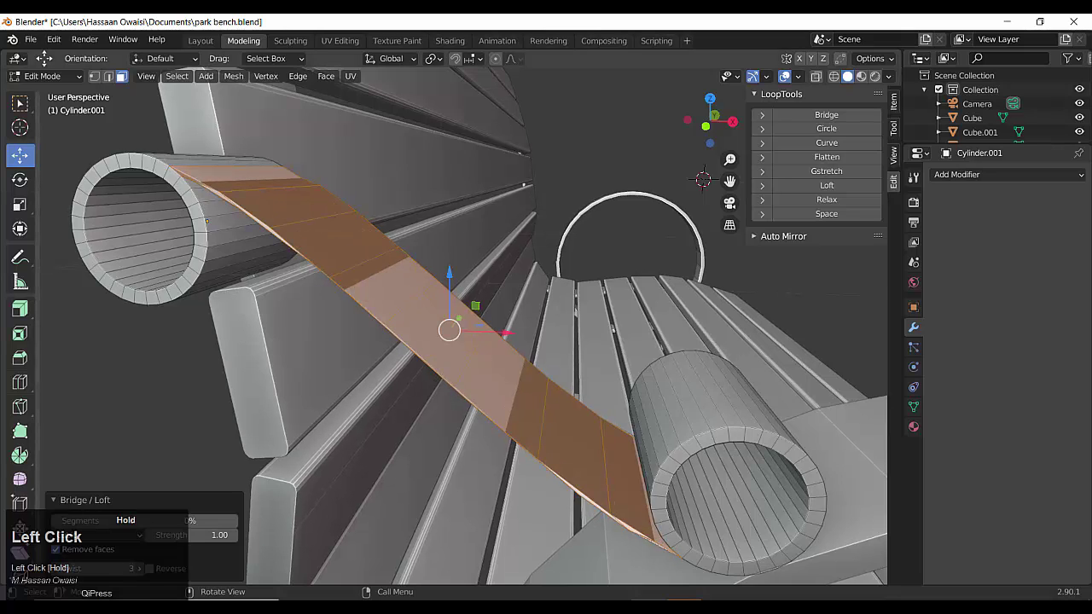
key("ctrl+z")
left_click(826, 116)
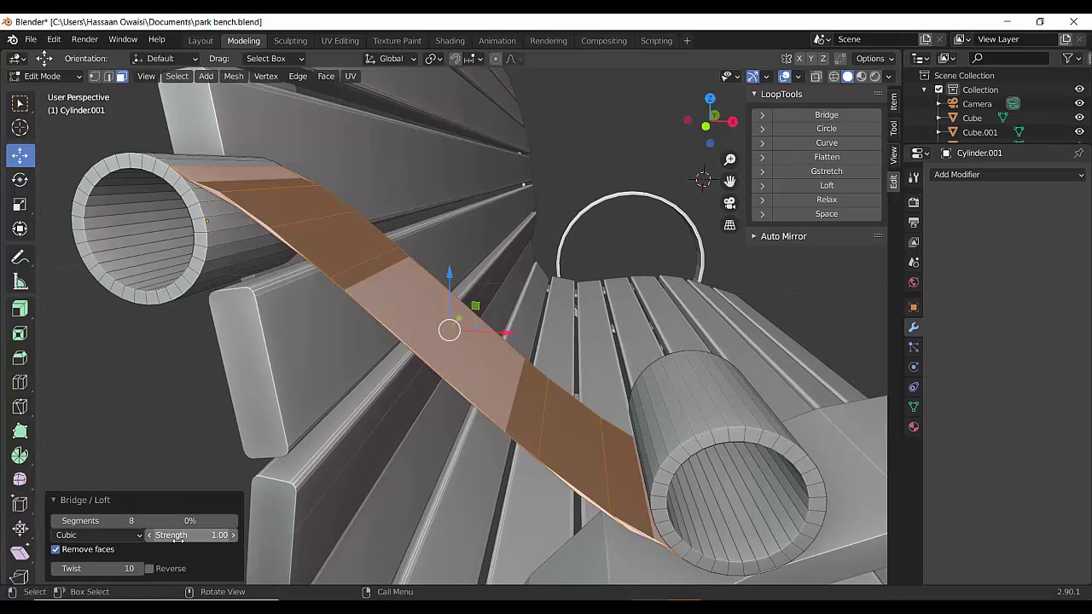
mouse_move(189, 522)
left_mouse_down()
mouse_move(203, 536)
mouse_move(162, 535)
mouse_move(174, 535)
left_mouse_up()
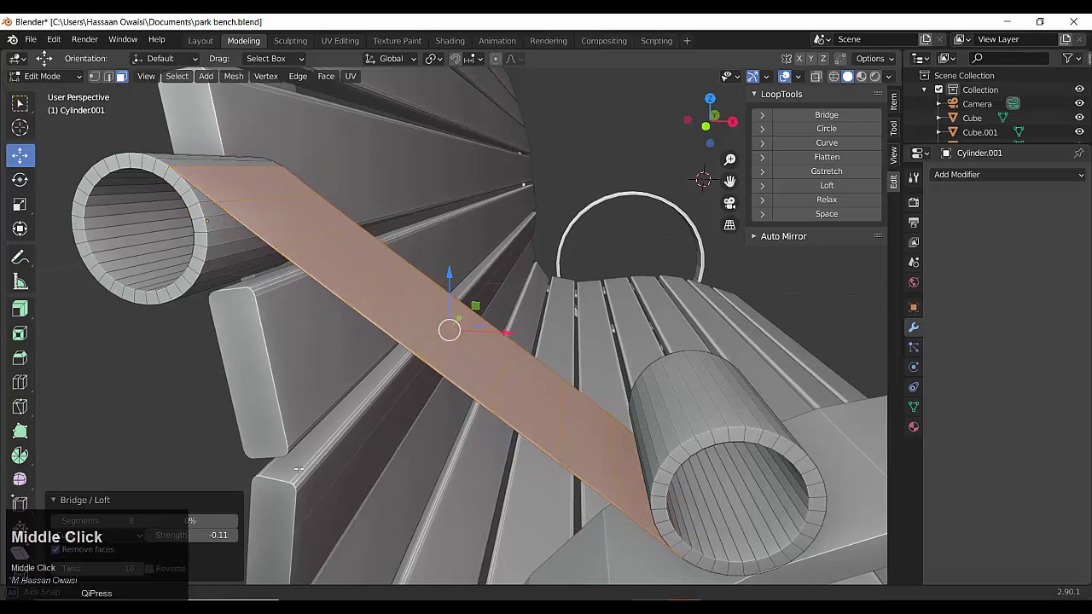
Shift the crosswise edges along the strip's upper half within the XZ plane to reshape its curve.
middle_click_drag(298, 469, 360, 441)
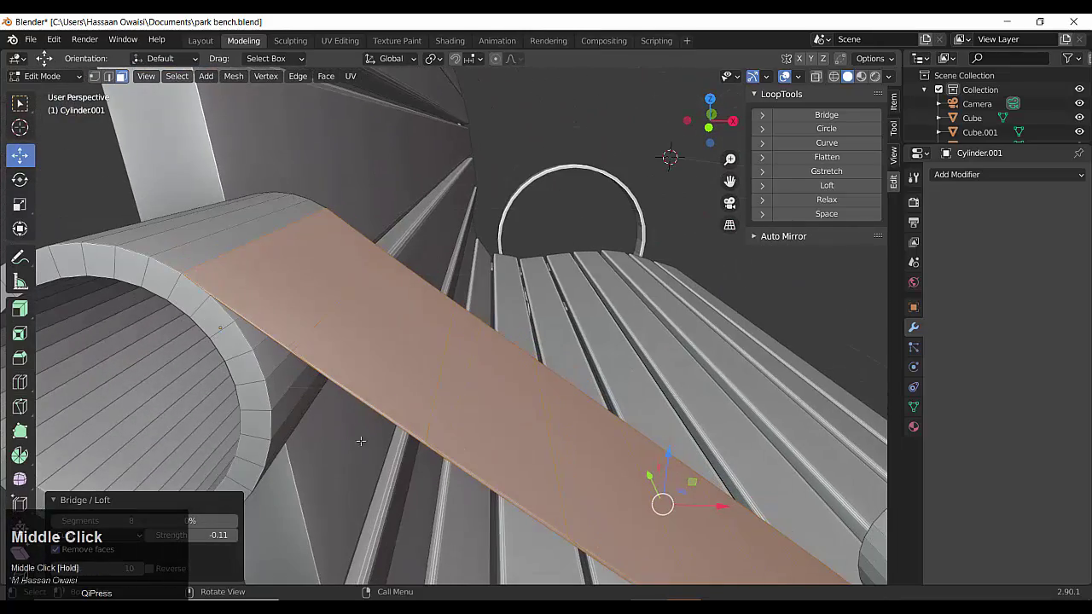
key("2")
left_click(339, 303)
left_click_drag(380, 260, 387, 247)
left_click(449, 336)
left_click_drag(474, 330, 487, 329)
left_click(364, 277)
left_click_drag(382, 255, 406, 273)
scroll(518, 369, "down", 3)
left_click(549, 390, "shift")
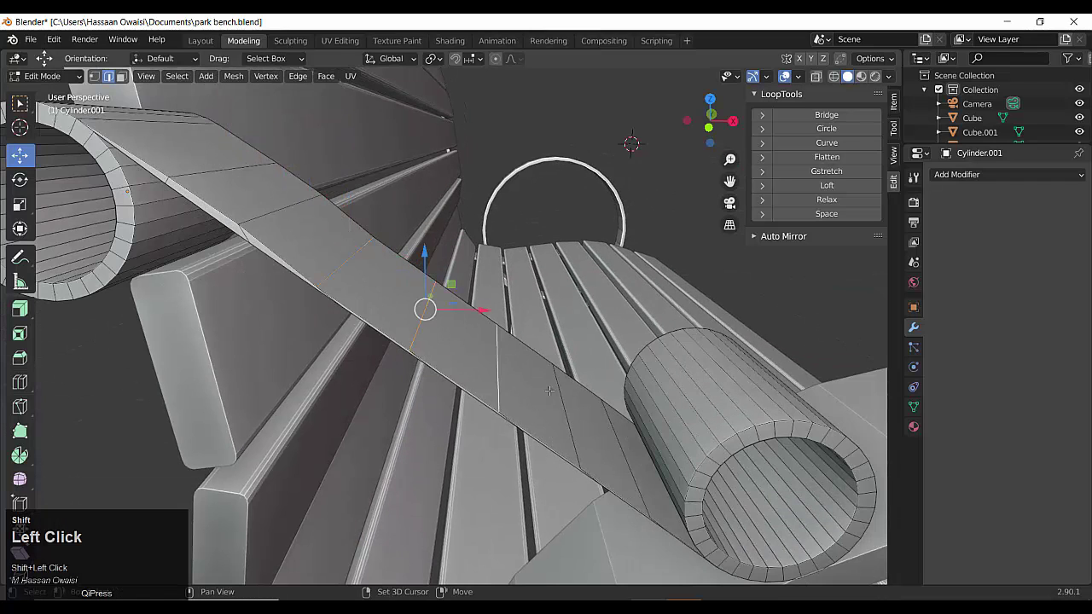
left_click_drag(519, 317, 519, 316)
Move the crosswise edges on the strip's lower half and beside the ring-side tube within the XZ plane.
middle_click_drag(527, 461, 491, 348, "shift")
left_click(495, 345)
left_click_drag(519, 307, 519, 307)
middle_click_drag(516, 478, 546, 420)
left_click(547, 383)
left_click(550, 367)
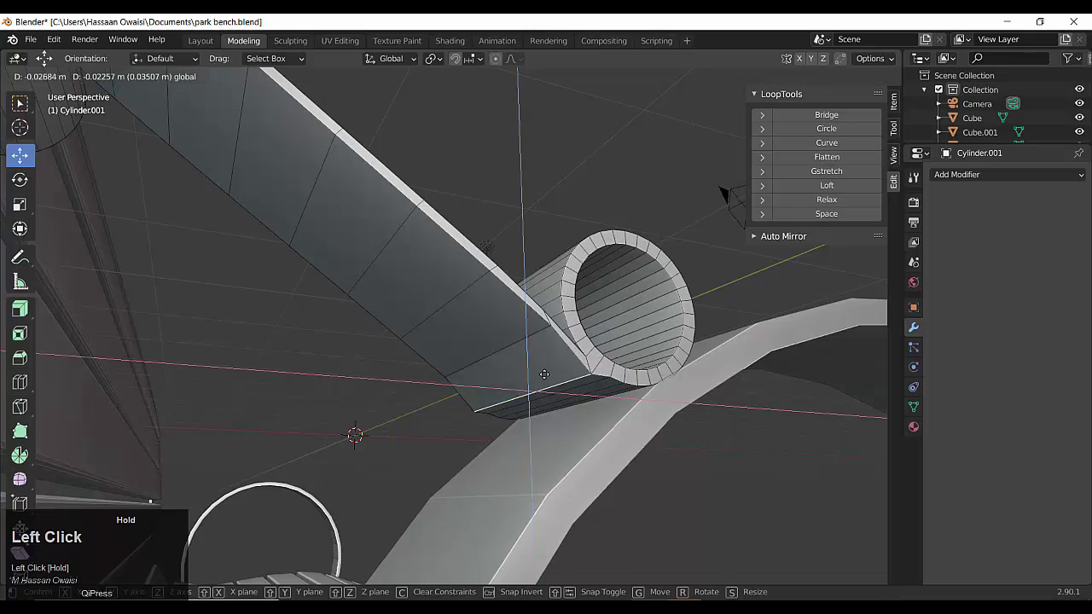
left_click_drag(544, 364, 543, 362)
Adjust the strip's crosswise edges near the backrest tube within the XZ plane to smooth the joint.
middle_click_drag(480, 404, 512, 392)
middle_click_drag(512, 393, 431, 407)
left_click(387, 222)
left_click_drag(415, 196, 428, 201)
left_click(334, 185)
left_click_drag(360, 158, 364, 152)
middle_click_drag(366, 196, 384, 234, "shift")
left_click(291, 196)
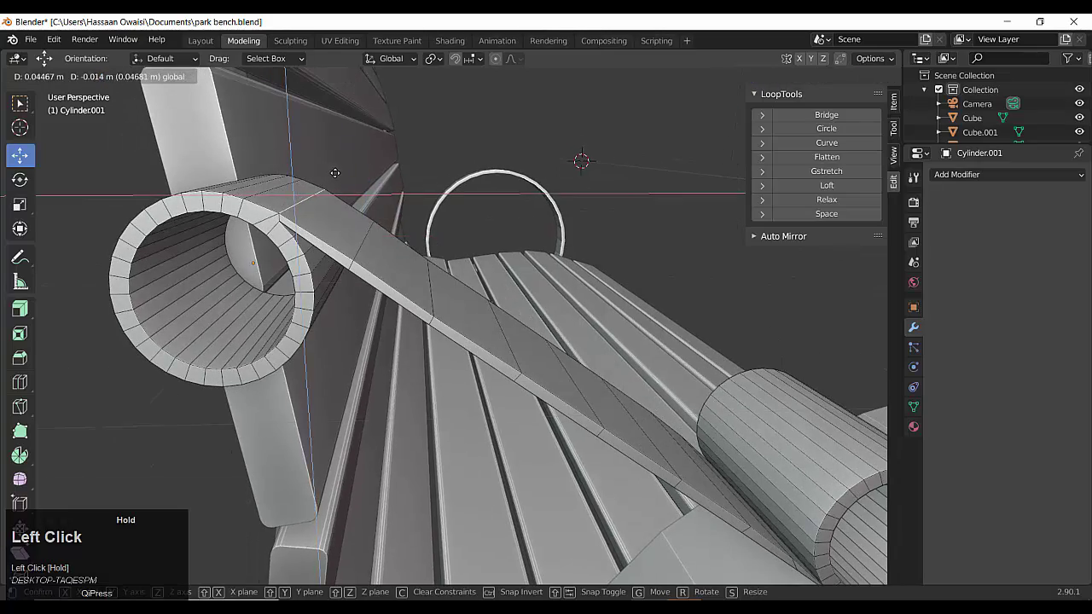
left_click_drag(339, 174, 340, 176)
Reposition the strip's end edges at the ring-side tube, shifting the last one about -0.034 m along X.
middle_click_drag(339, 176, 345, 259)
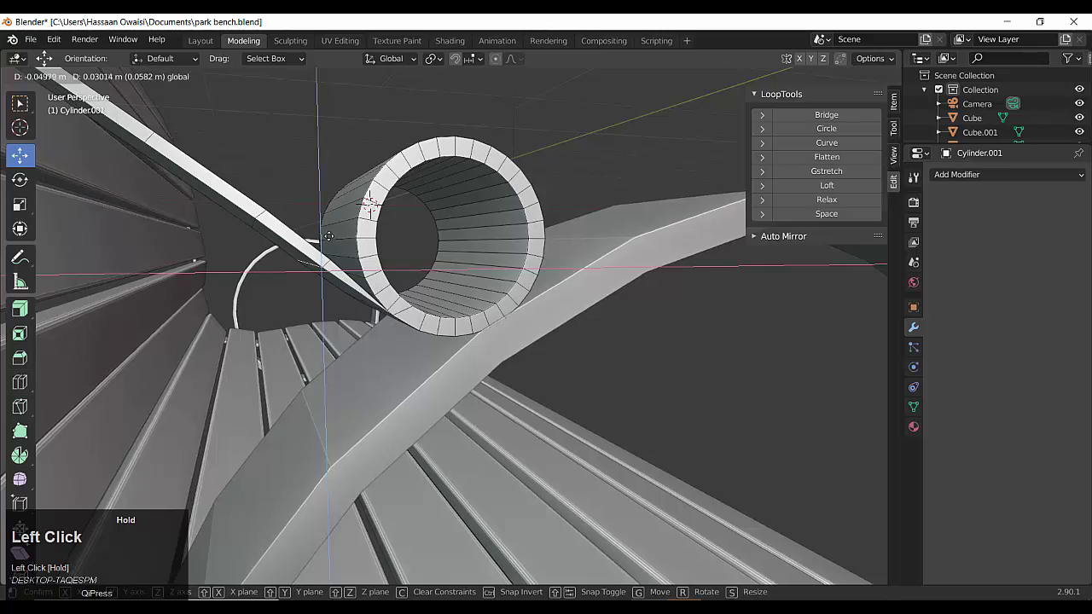
left_click_drag(328, 237, 329, 237)
middle_click_drag(328, 237, 373, 322)
left_click(334, 308)
left_click_drag(344, 286, 330, 288)
Show the mesh as wireframe from the front and nudge the vertices on the strip's upper half into a smoother line.
scroll(330, 288, "down", 7)
middle_click_drag(333, 294, 381, 329)
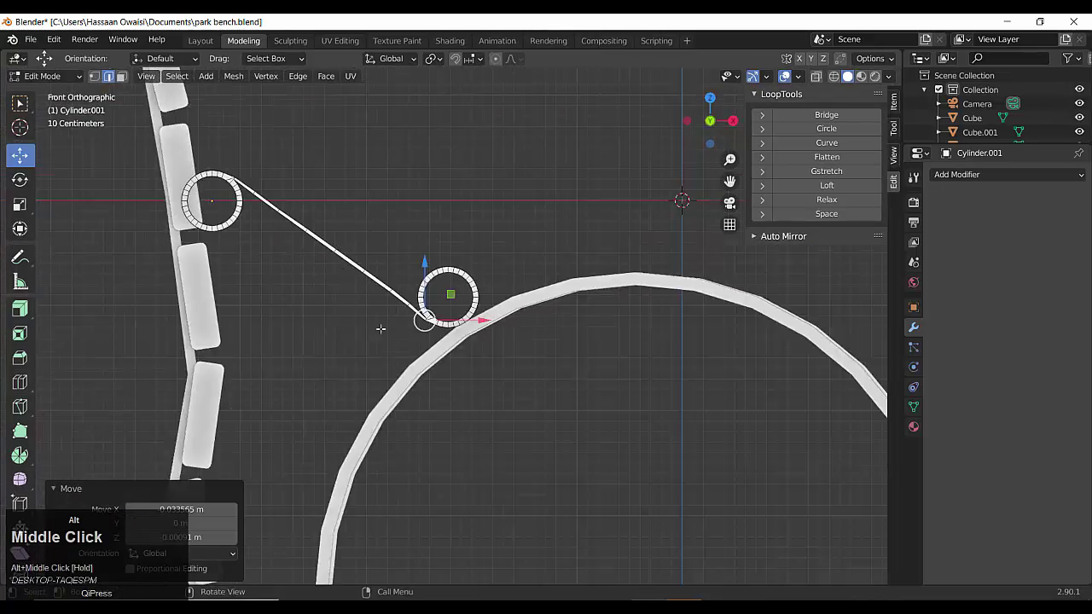
scroll(349, 313, "up", 7)
middle_click_drag(248, 247, 345, 244, "shift")
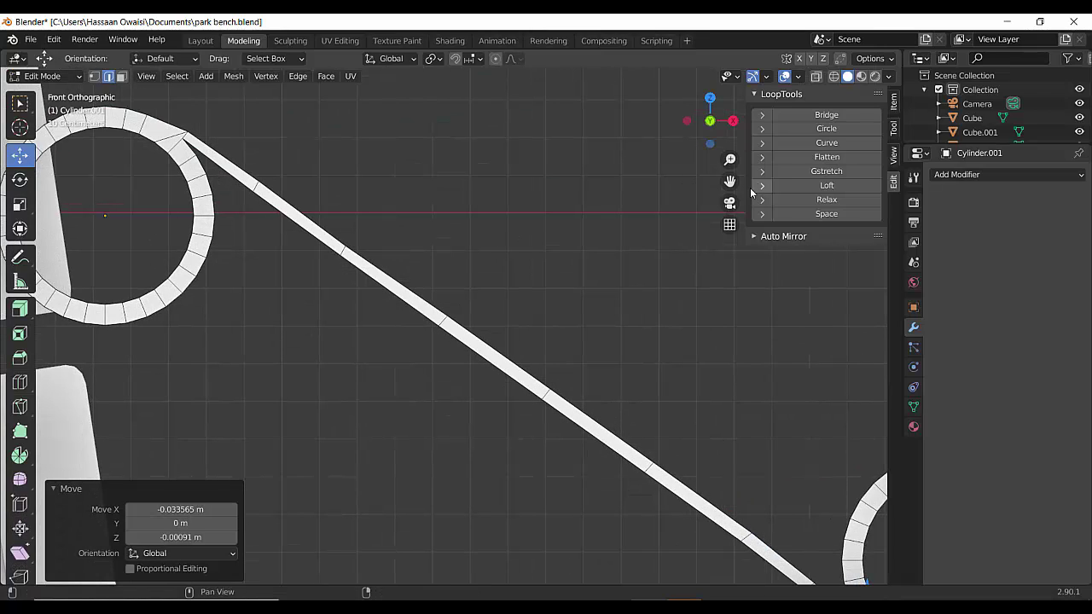
left_click(833, 77)
key("1")
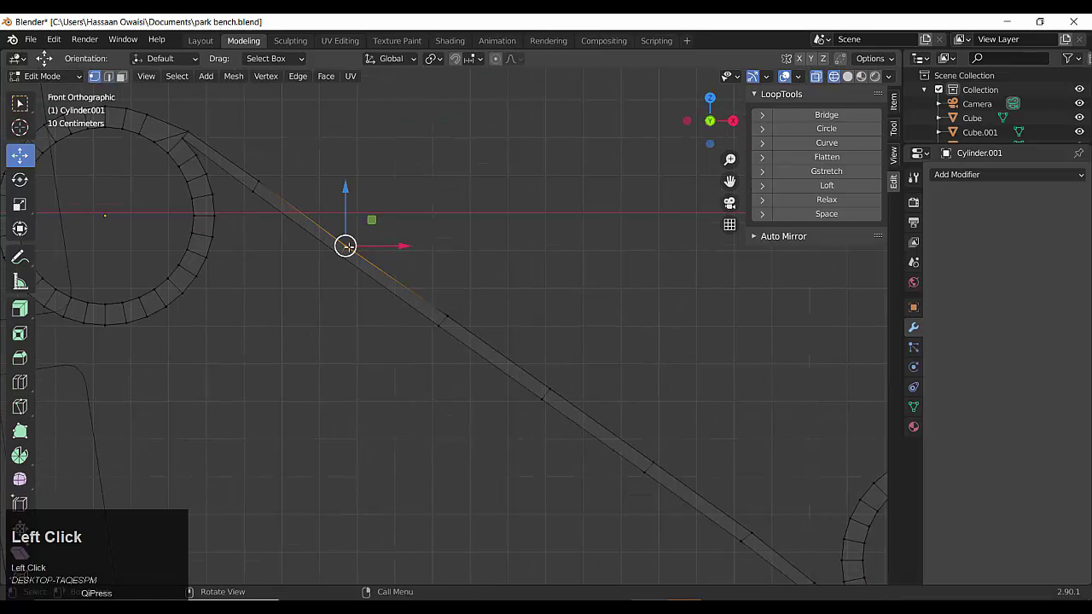
left_click_drag(349, 242, 258, 178)
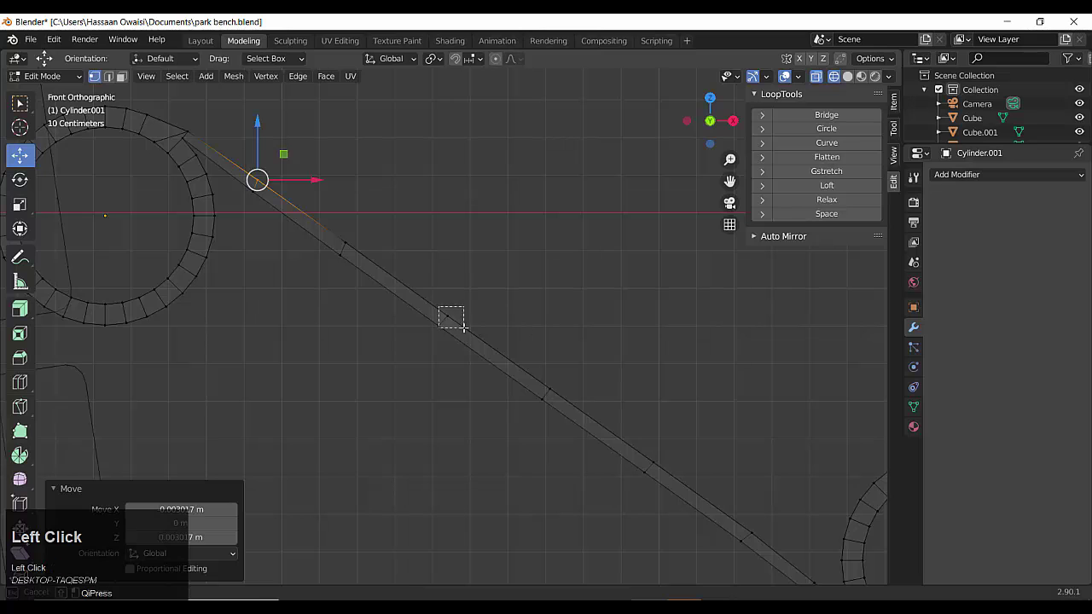
left_click_drag(464, 327, 465, 329)
left_click_drag(467, 297, 466, 299)
left_click_drag(434, 291, 471, 292)
Move the vertices along the strip's lower half and at its junction with the ring-side tube in the XZ plane.
middle_click_drag(651, 553, 517, 414, "shift")
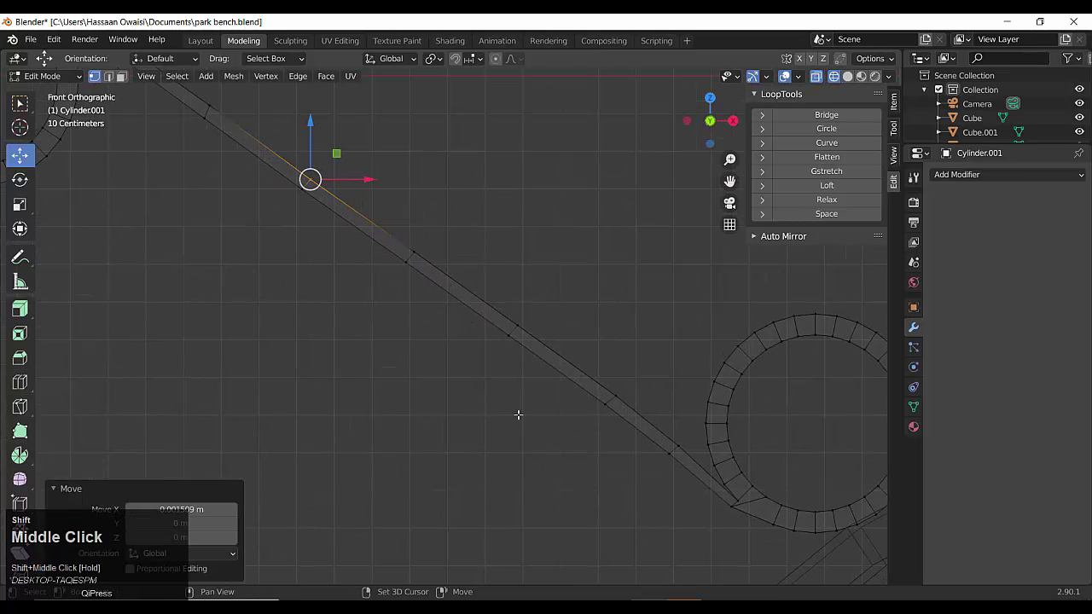
scroll(477, 398, "down", 4)
left_click_drag(359, 191, 408, 231)
left_click_drag(458, 275, 456, 281)
left_click_drag(466, 312, 503, 354)
left_click_drag(505, 305, 546, 332)
scroll(583, 400, "up", 1)
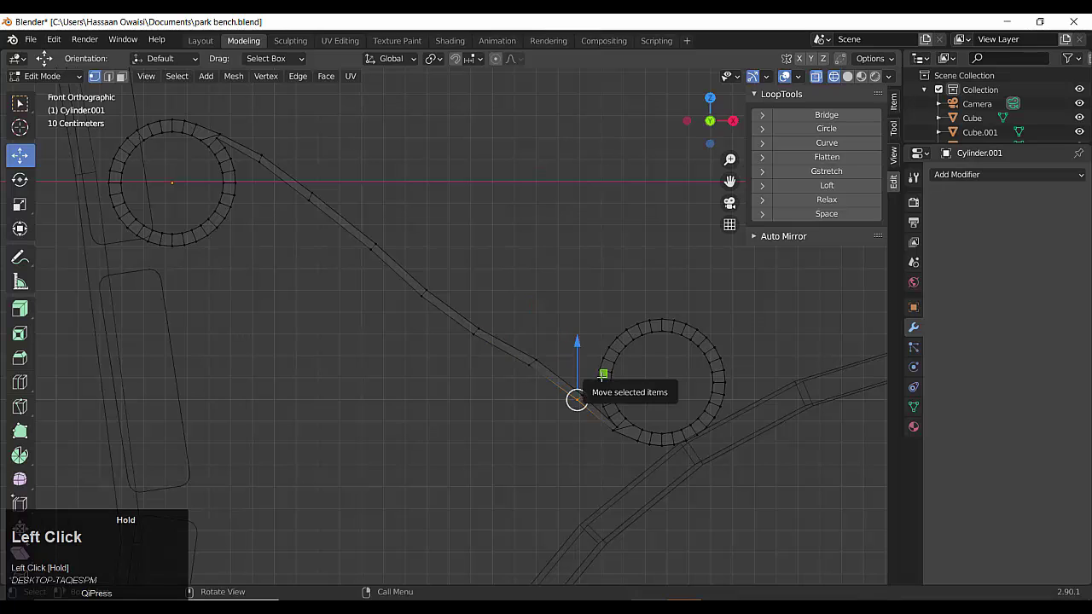
left_click_drag(603, 373, 604, 374)
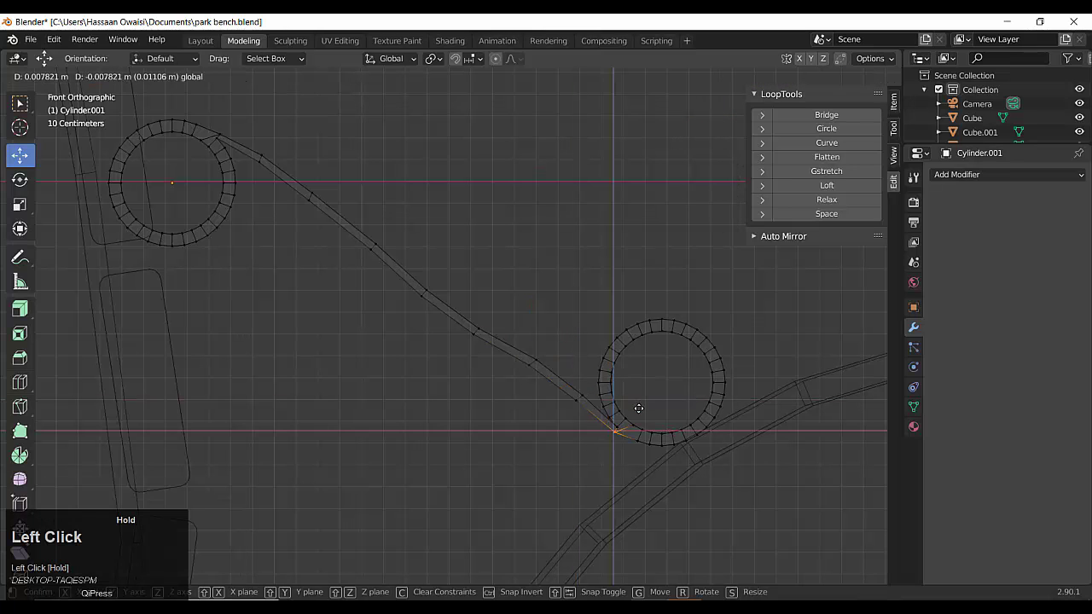
left_click_drag(639, 409, 639, 408)
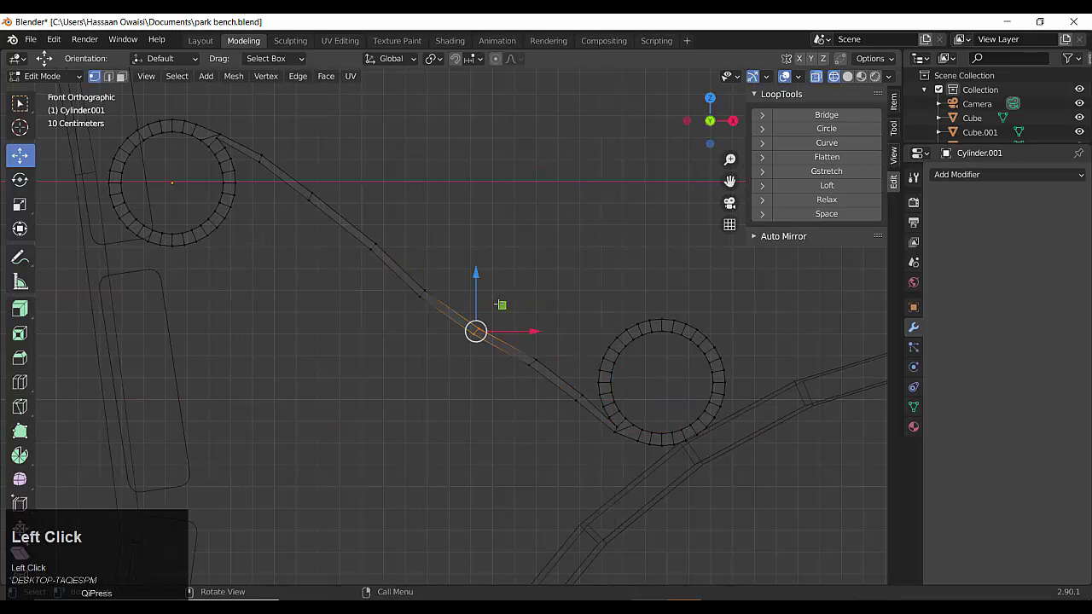
Realign the vertex pairs in the middle and lower part of the strip so it runs straight between the tubes.
left_click_drag(500, 305, 447, 259)
left_click_drag(458, 312, 492, 344)
left_click_drag(500, 304, 500, 299)
left_click_drag(448, 254, 446, 251)
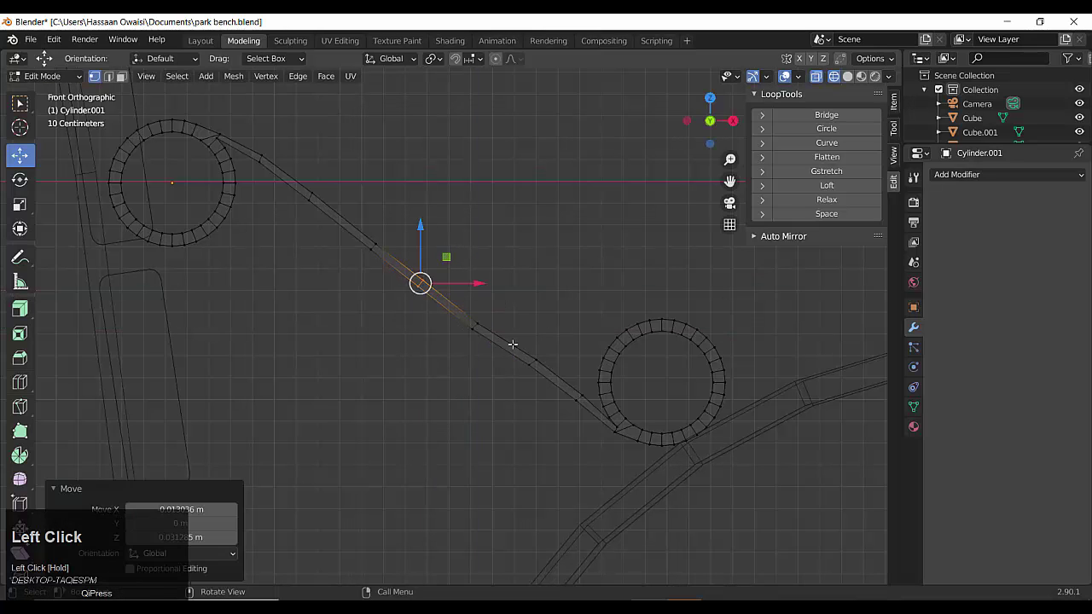
left_click_drag(513, 346, 547, 380)
left_click_drag(556, 337, 553, 341)
left_click_drag(560, 418, 549, 336)
Return to solid shading, leave mesh editing and save the bench file.
left_click(785, 76)
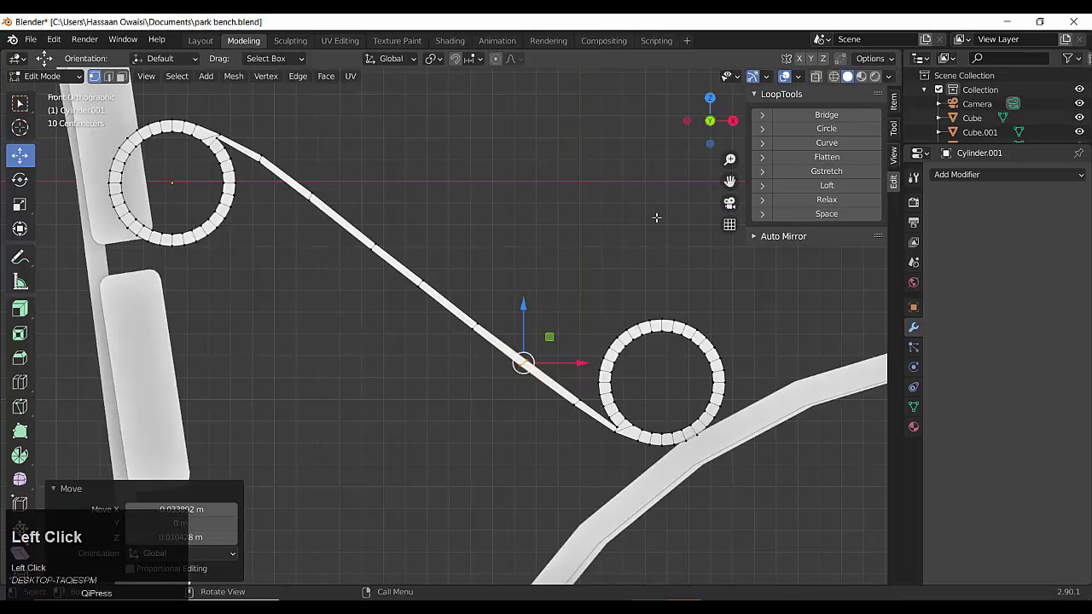
middle_click_drag(656, 216, 556, 339)
key("Tab")
scroll(454, 352, "up", 2)
middle_click_drag(454, 353, 505, 382)
key("ctrl+s")
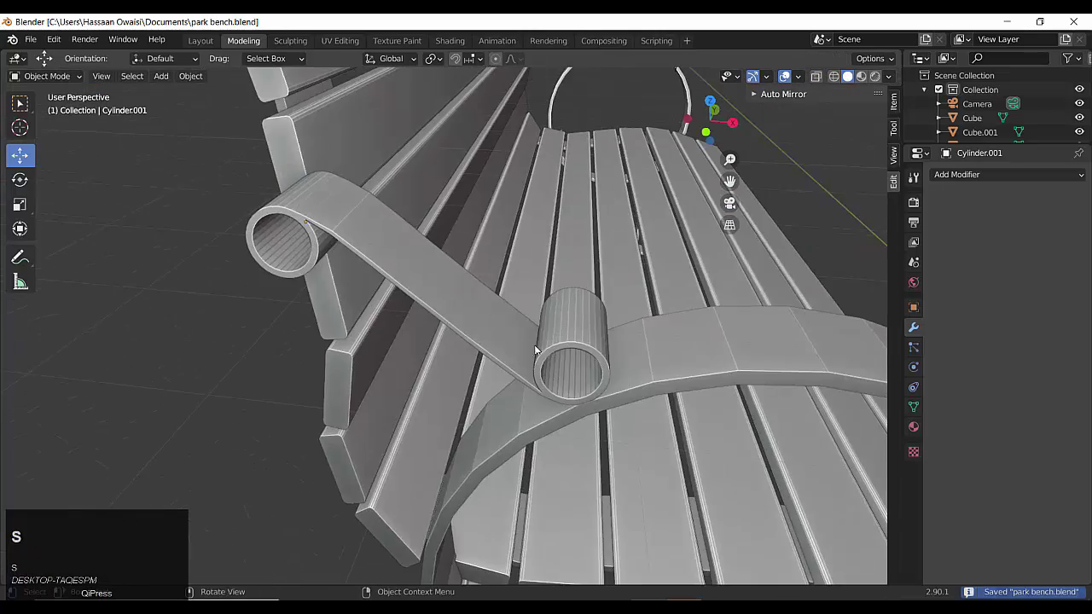
Duplicate the finished tube connector, move the copy along Y onto the side ring at the opposite end, and save the file.
scroll(534, 359, "down", 6)
middle_click_drag(558, 359, 474, 328)
left_click(468, 319)
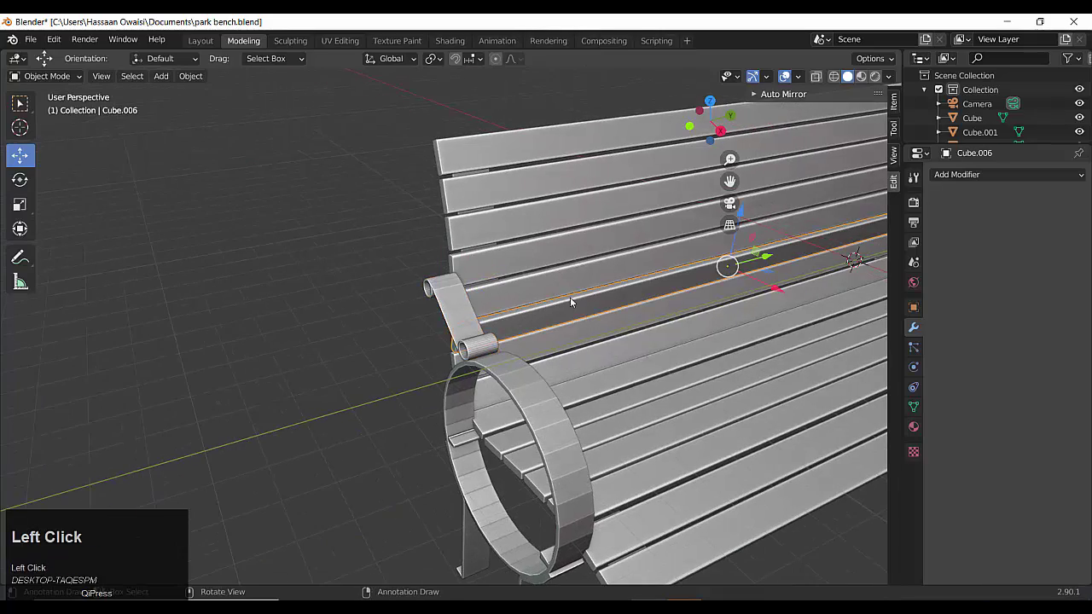
key("shift+d")
left_click_drag(455, 280, 725, 218)
left_click(478, 275)
middle_click_drag(725, 218, 597, 231)
left_click_drag(517, 280, 518, 281)
left_click_drag(823, 300, 825, 300)
scroll(827, 302, "up", 8)
middle_click_drag(573, 343, 536, 394)
left_click_drag(510, 243, 554, 245)
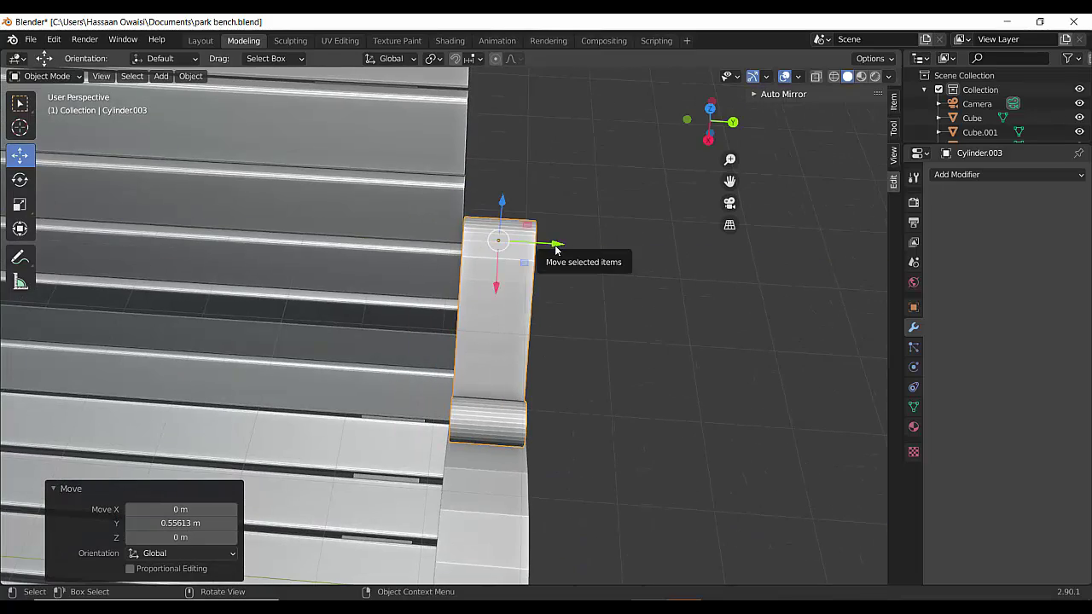
scroll(573, 439, "down", 6)
middle_click_drag(563, 449, 580, 404)
key("ctrl+s")
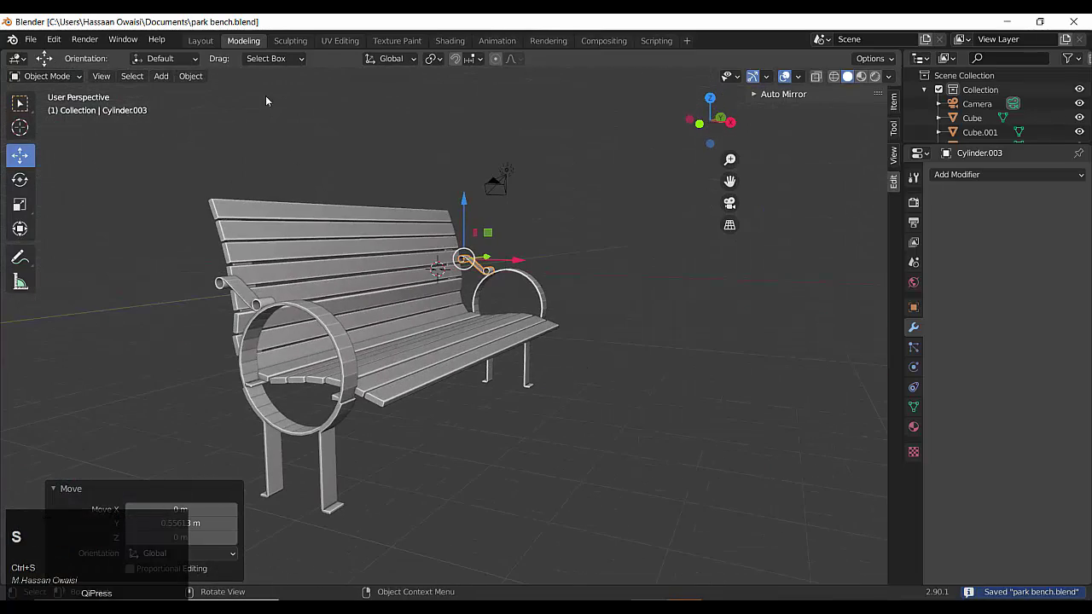
Add a plane mesh as the ground and scale it up by about 78.
left_click(160, 76)
mouse_move(205, 91)
left_click(290, 90)
key("s")
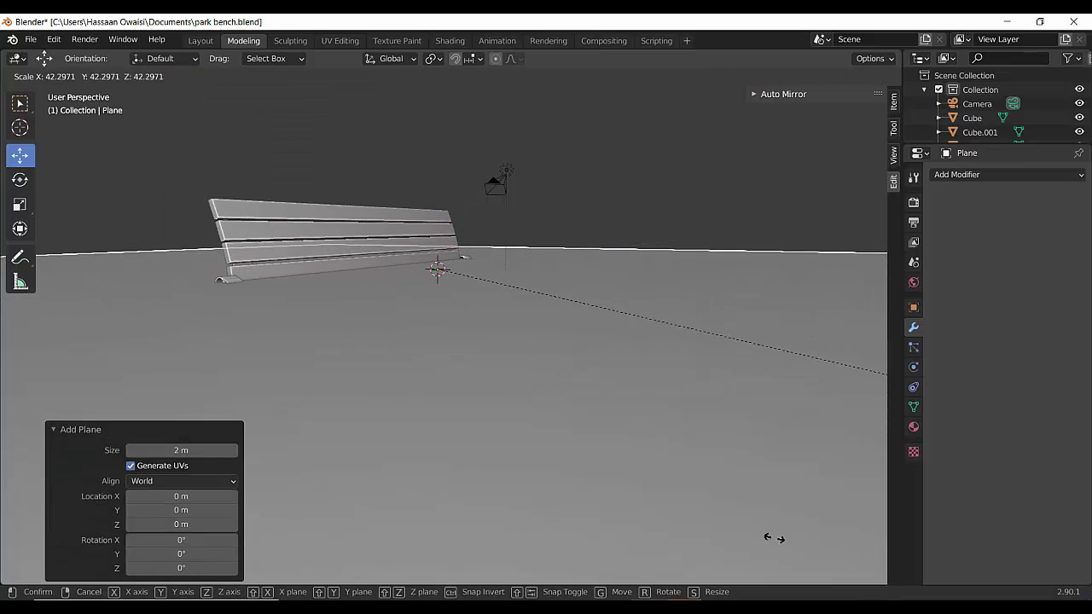
left_click(783, 576)
Lower the ground plane along Z to the feet of the bench and shift it about -3.11 m along X.
middle_click_drag(641, 509, 581, 539)
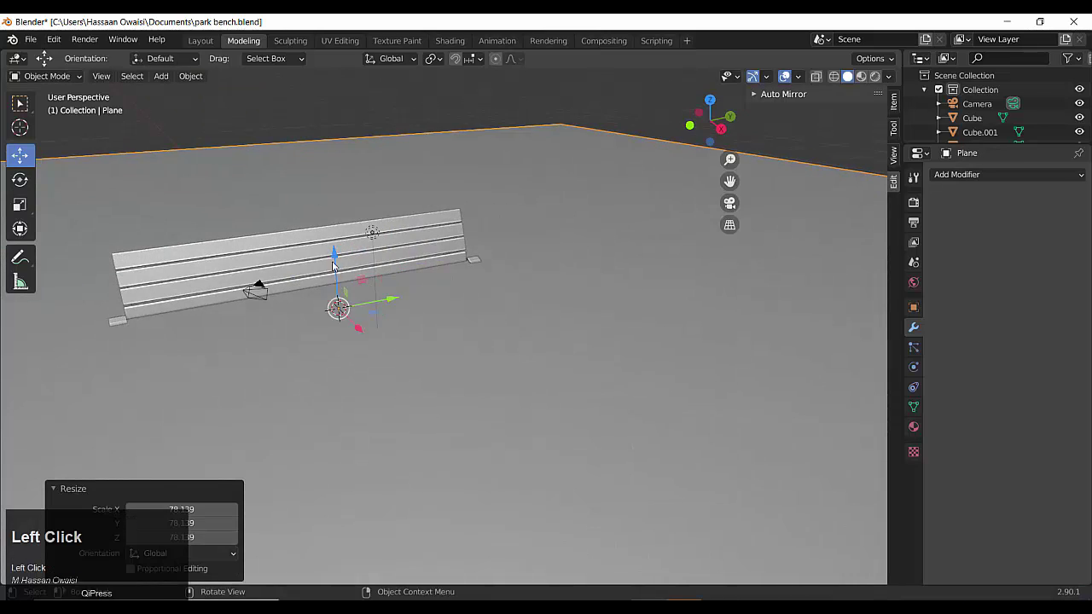
left_click_drag(333, 254, 333, 399)
middle_click_drag(388, 423, 493, 373)
scroll(455, 383, "up", 2)
left_click_drag(531, 298, 533, 284)
middle_click_drag(533, 284, 511, 403)
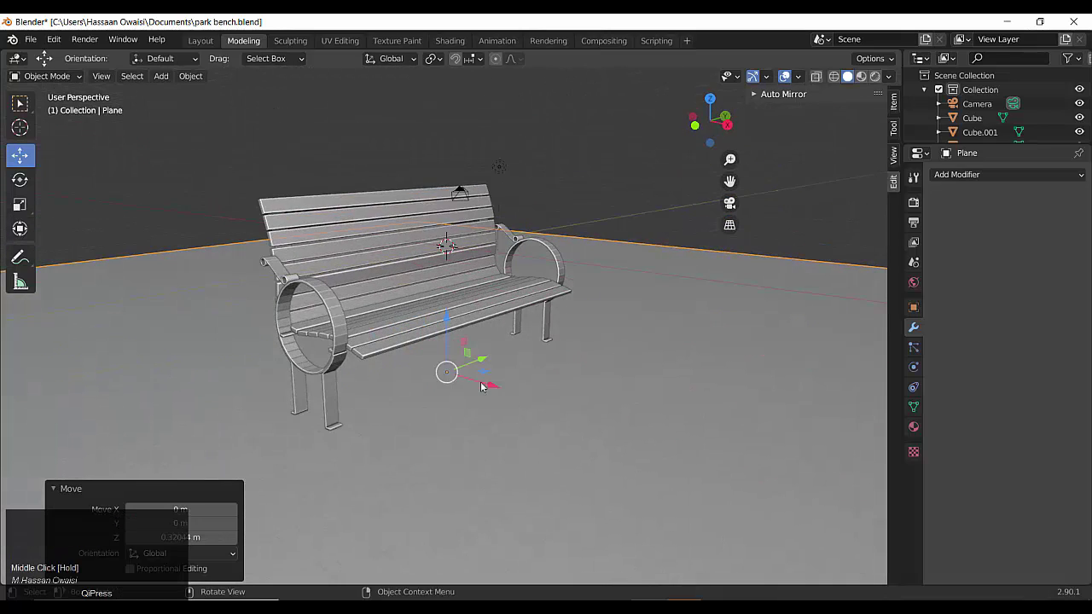
left_click_drag(481, 386, 554, 287)
Preview the scene in rendered shading and move the light to about X 11.91 m, Y -10.4 m, Z 3.23 m.
left_click(875, 77)
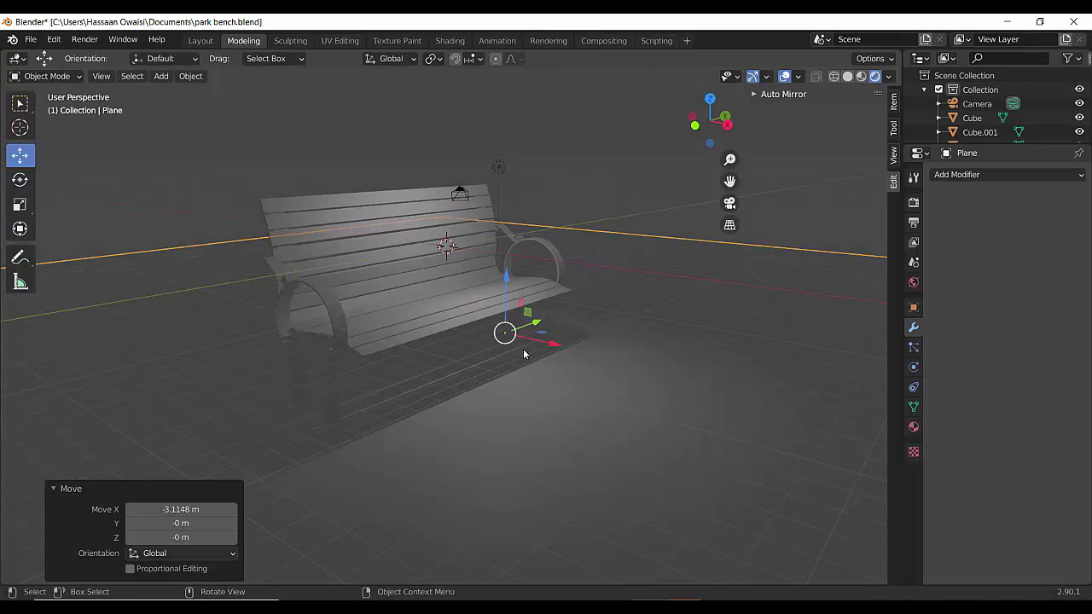
left_click(499, 168)
middle_click_drag(550, 301, 561, 346)
mouse_move(536, 228)
left_mouse_down()
mouse_move(619, 253)
mouse_move(451, 324)
left_mouse_up()
key("ctrl+z")
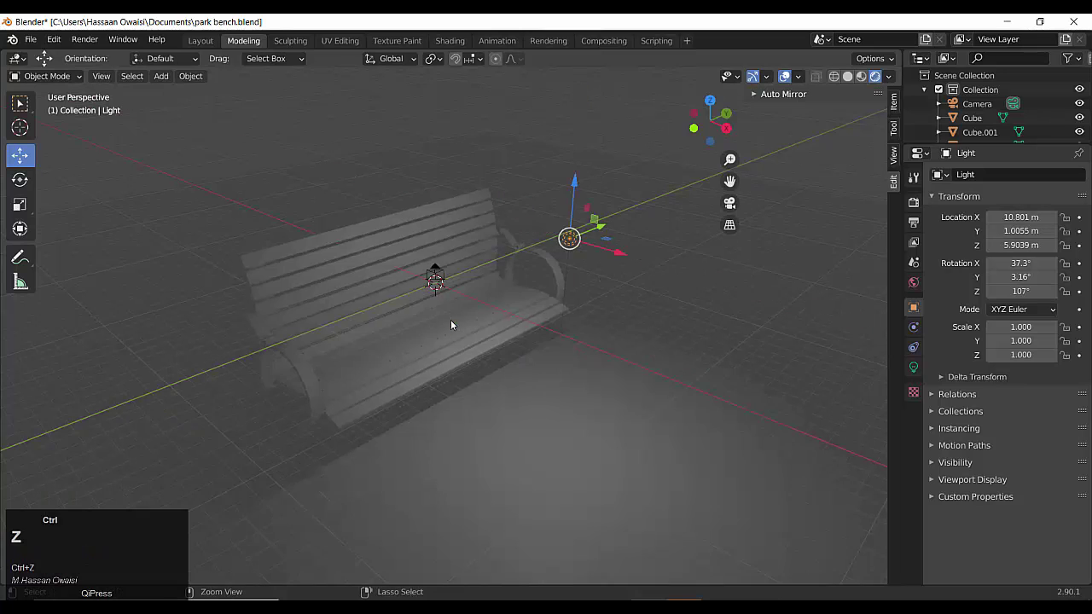
left_click_drag(604, 226, 465, 277)
left_click_drag(485, 298, 500, 304)
middle_click_drag(528, 353, 539, 299)
left_click_drag(591, 94, 590, 137)
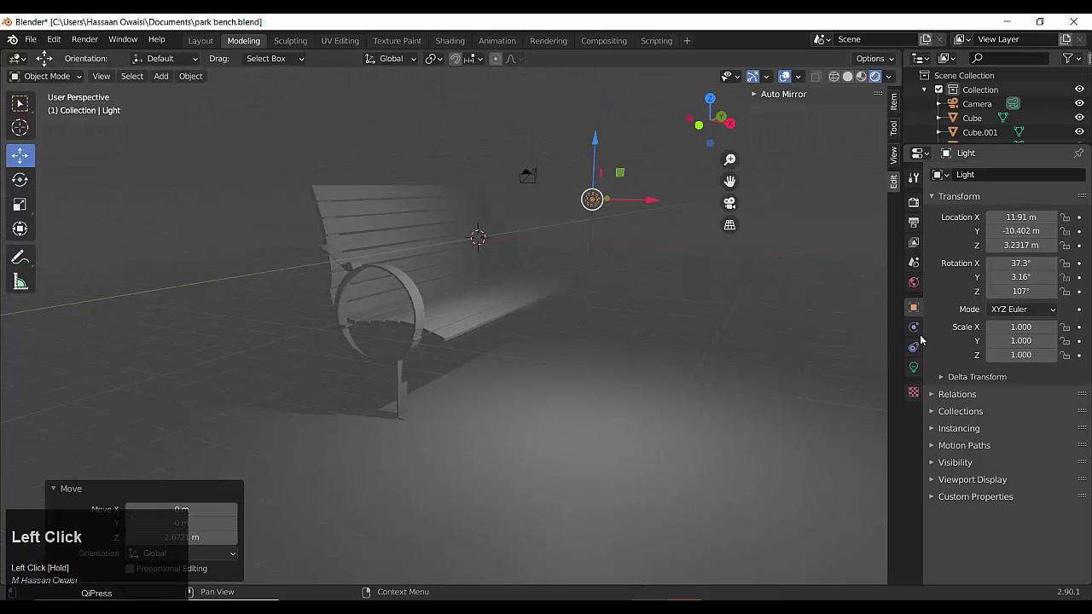
Set the point light's power to 5000 W, and raise it further to 9000 W.
scroll(992, 126, "down", 2)
left_click(972, 116)
left_click(913, 367)
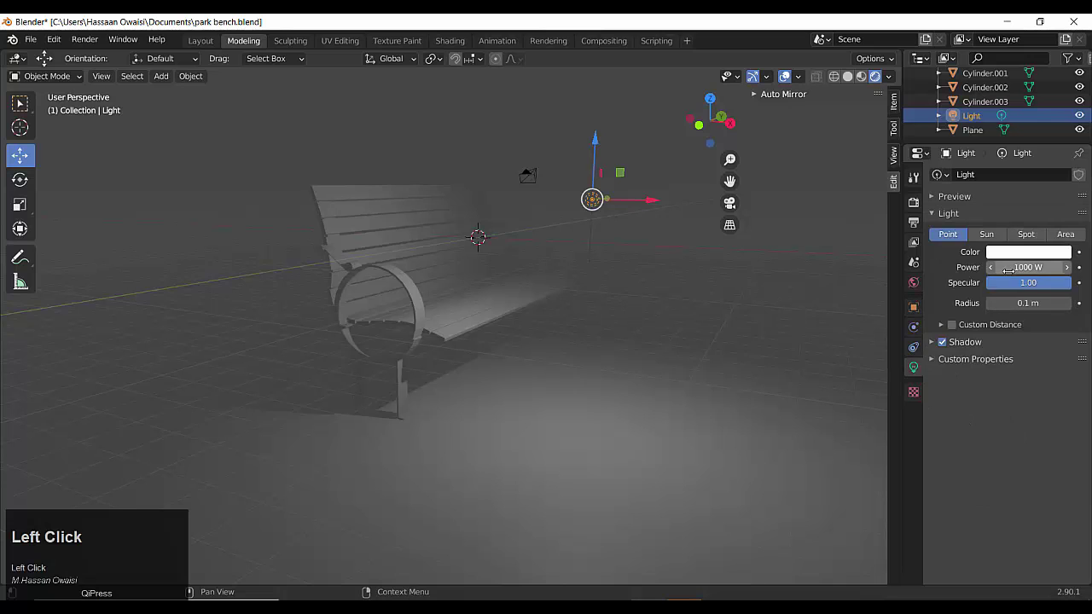
type("5000")
key("Return")
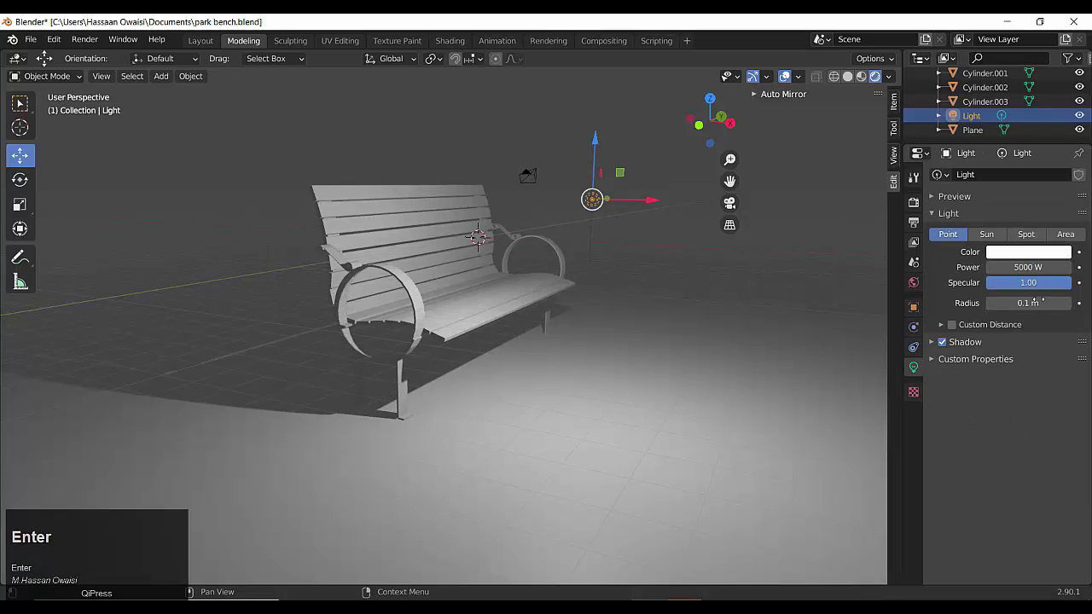
type("9000")
key("Return")
Lower the light about 3.62 m along Z.
mouse_move(610, 345)
middle_mouse_down()
mouse_move(559, 366)
mouse_move(606, 363)
middle_mouse_up()
left_click_drag(570, 186, 558, 328)
middle_click_drag(556, 343, 480, 378)
Switch the render engine to Cycles and raise the light about 5.29 m along Z.
left_click(914, 202)
left_click(1033, 175)
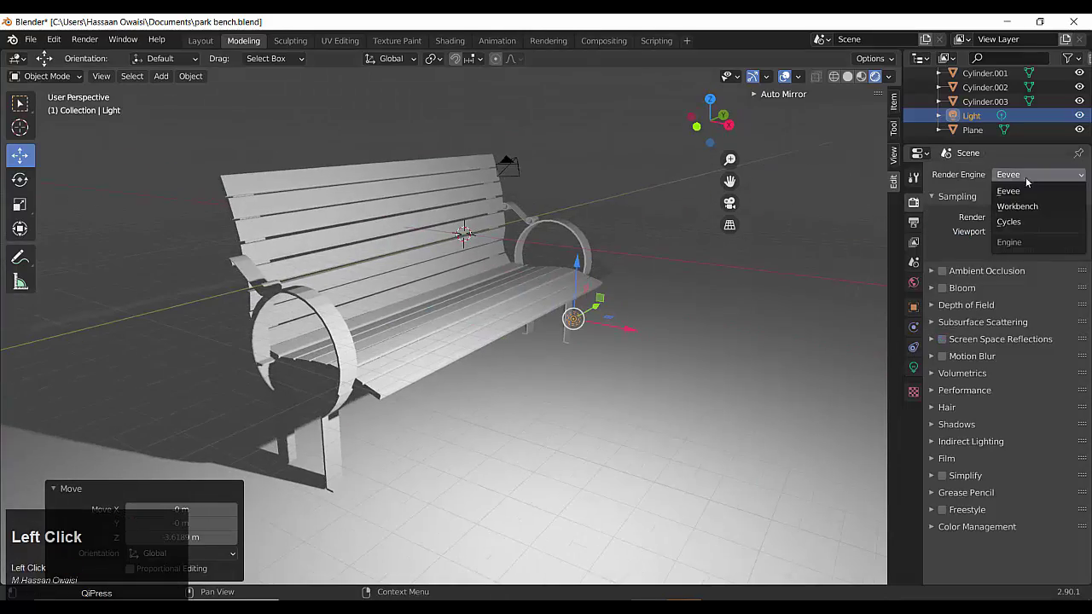
left_click(1023, 223)
scroll(502, 429, "down", 2)
middle_click_drag(502, 429, 546, 402)
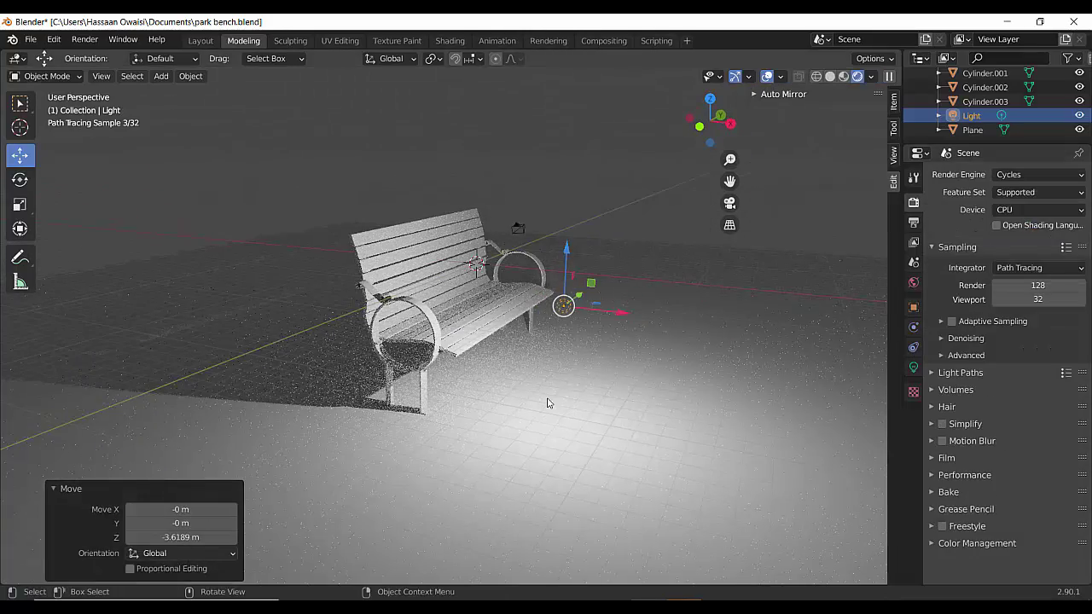
left_click_drag(564, 303, 528, 247)
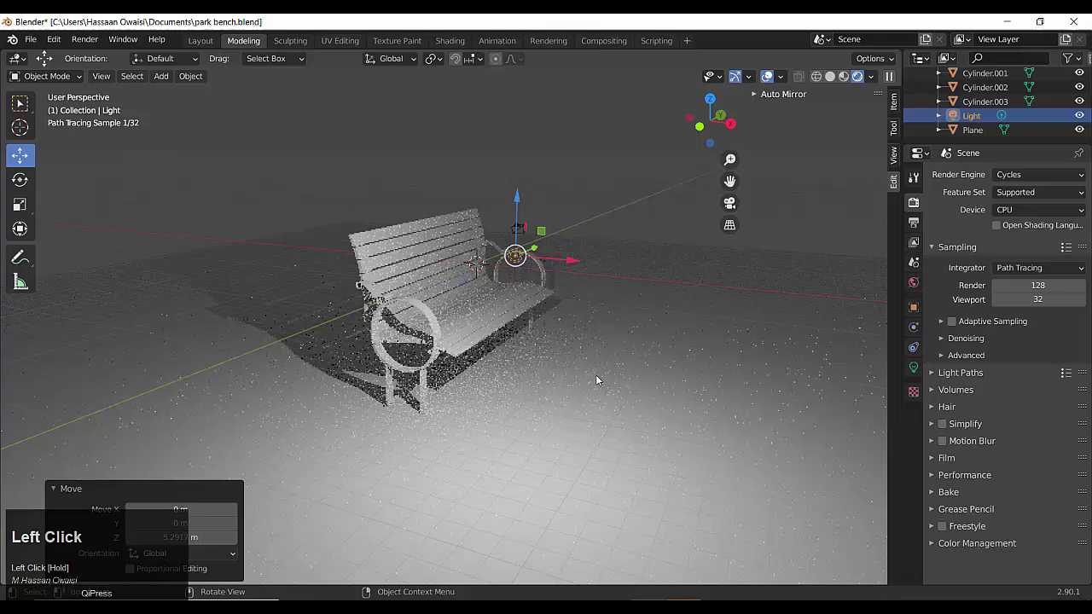
Change the light to a Sun, try a strength of 10, and reduce the strength to 2.
left_click(913, 367)
left_click(987, 235)
left_click(1026, 267)
type("10")
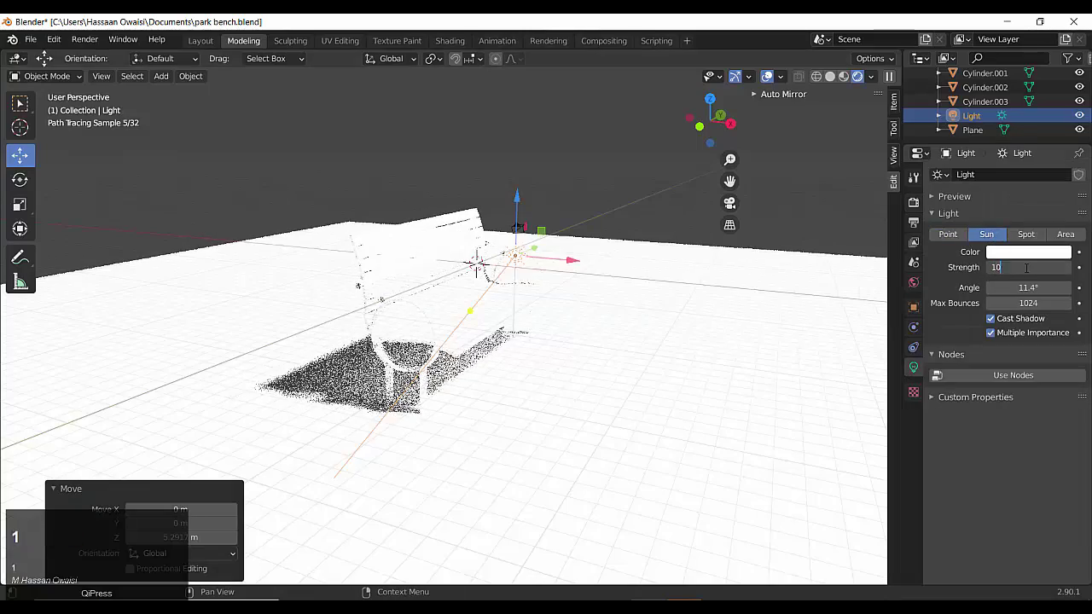
key("Return")
scroll(531, 380, "up", 3)
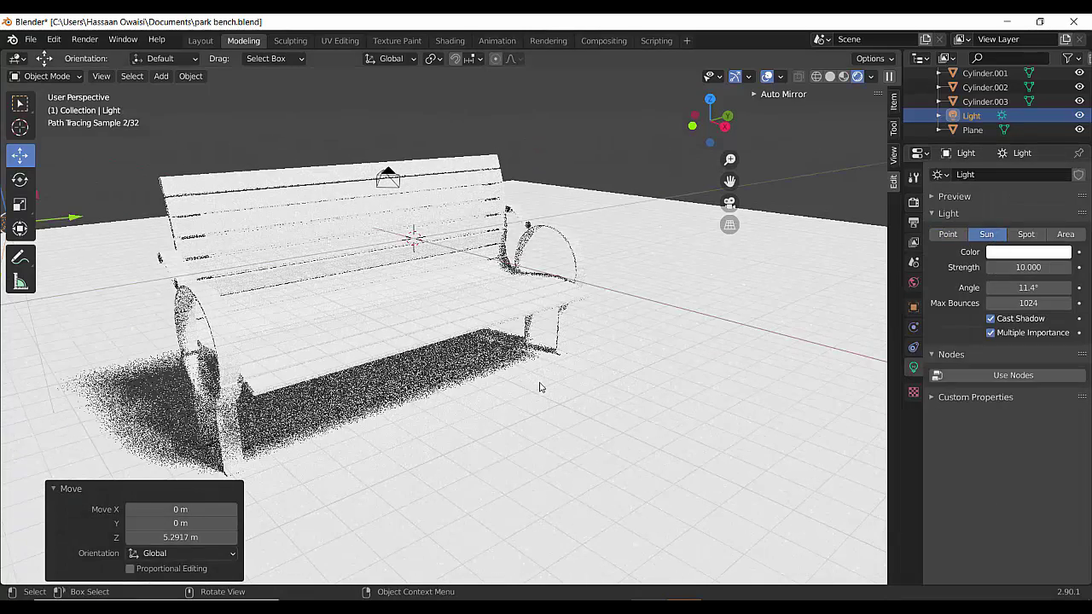
left_click(1026, 267)
type("2")
key("Return")
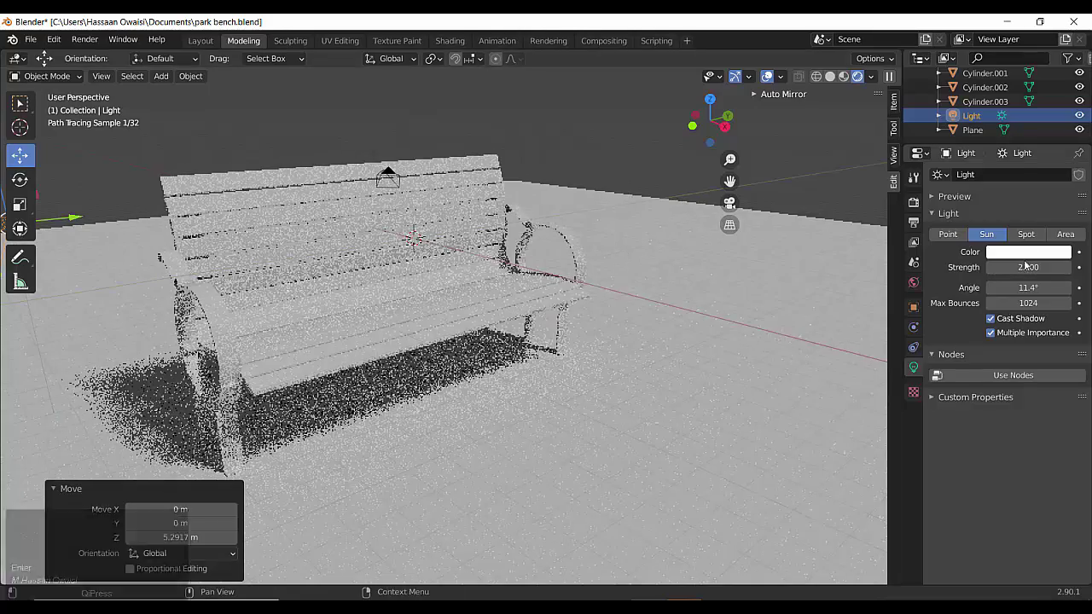
Tint the sun light a warm pale orange (R 1.000, G 0.641, B 0.293) and switch the render engine back to Eevee.
left_click(1028, 251)
left_click(994, 128)
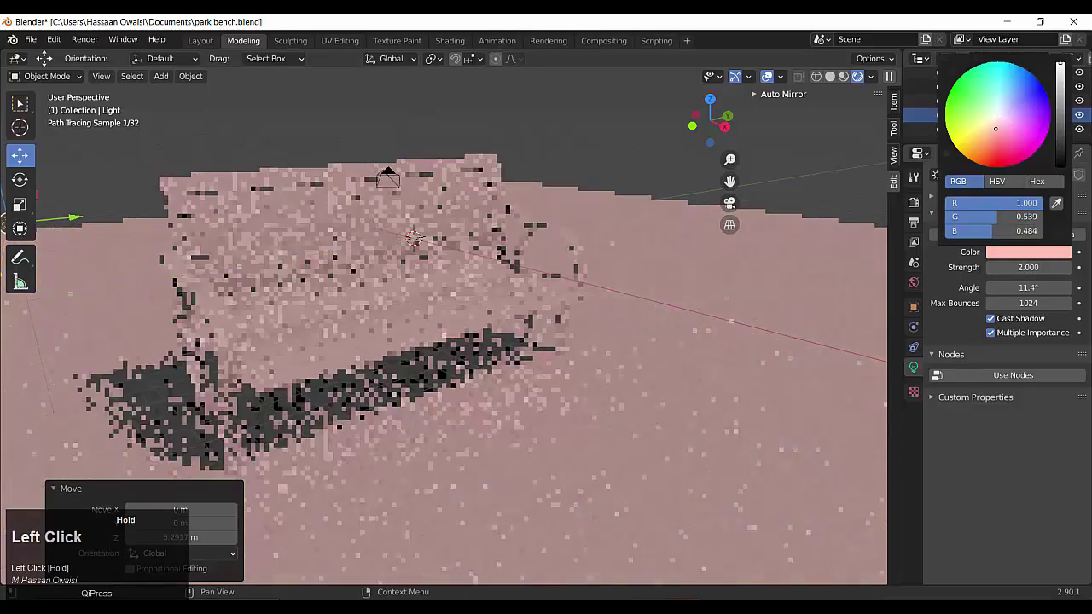
middle_click_drag(566, 266, 596, 255)
left_click(1002, 253)
left_click_drag(993, 128, 983, 133)
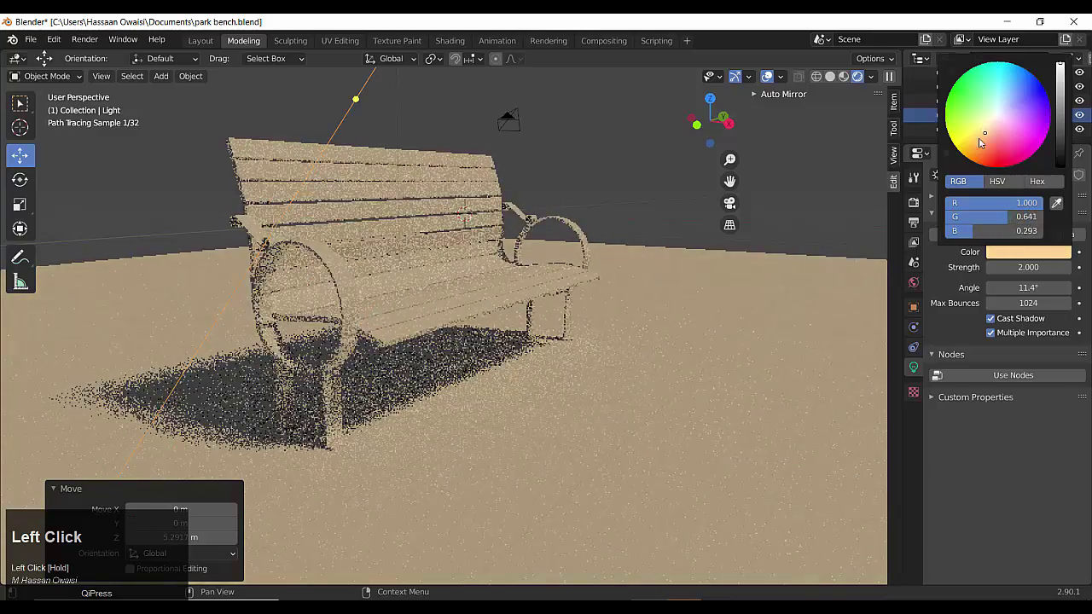
middle_click_drag(681, 323, 654, 344)
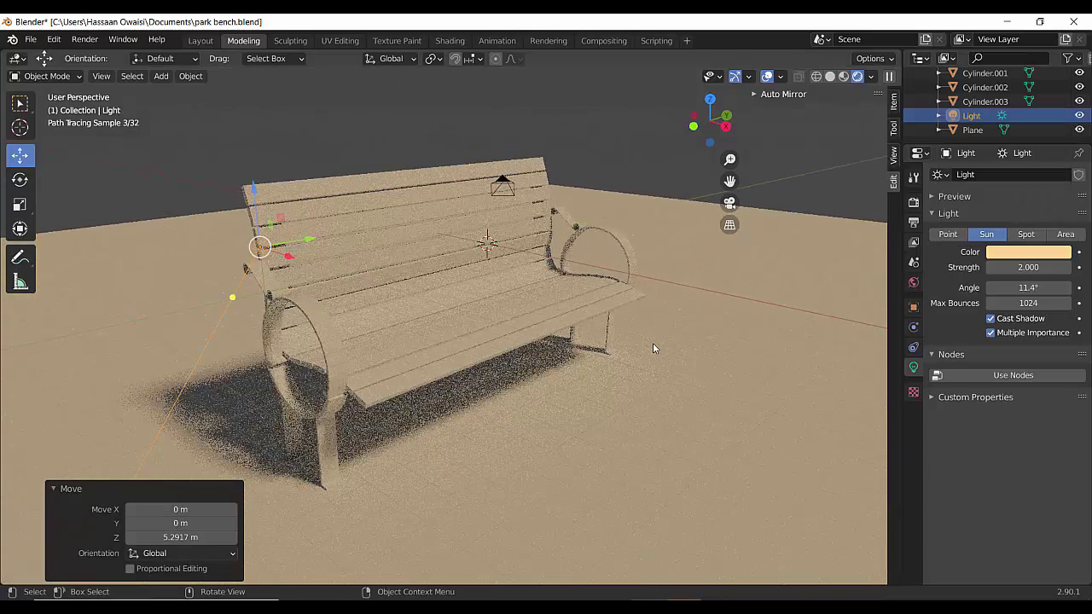
left_click(914, 203)
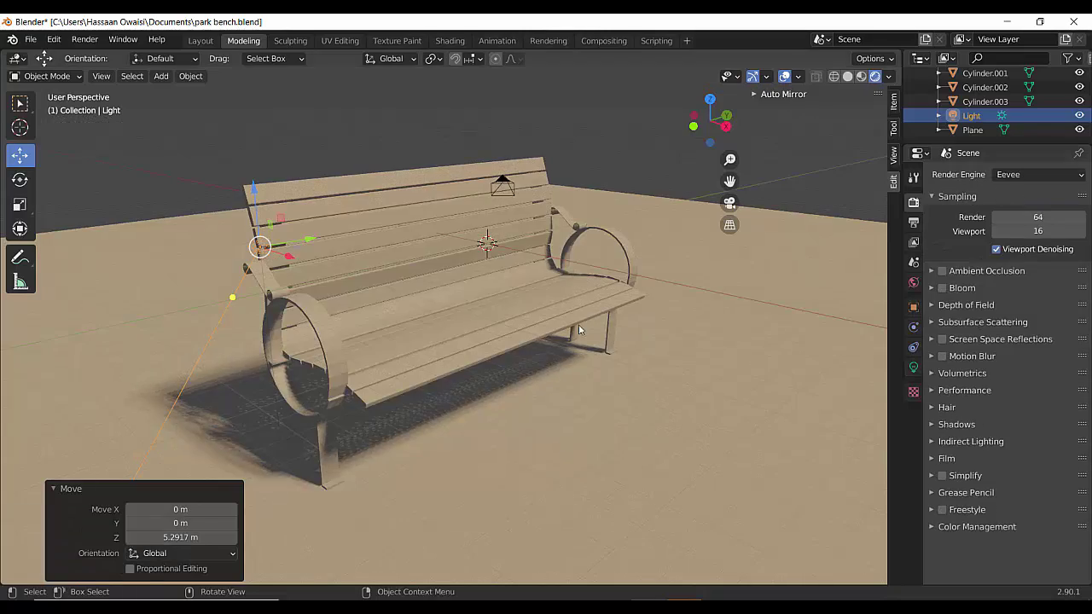
middle_click_drag(578, 328, 544, 338)
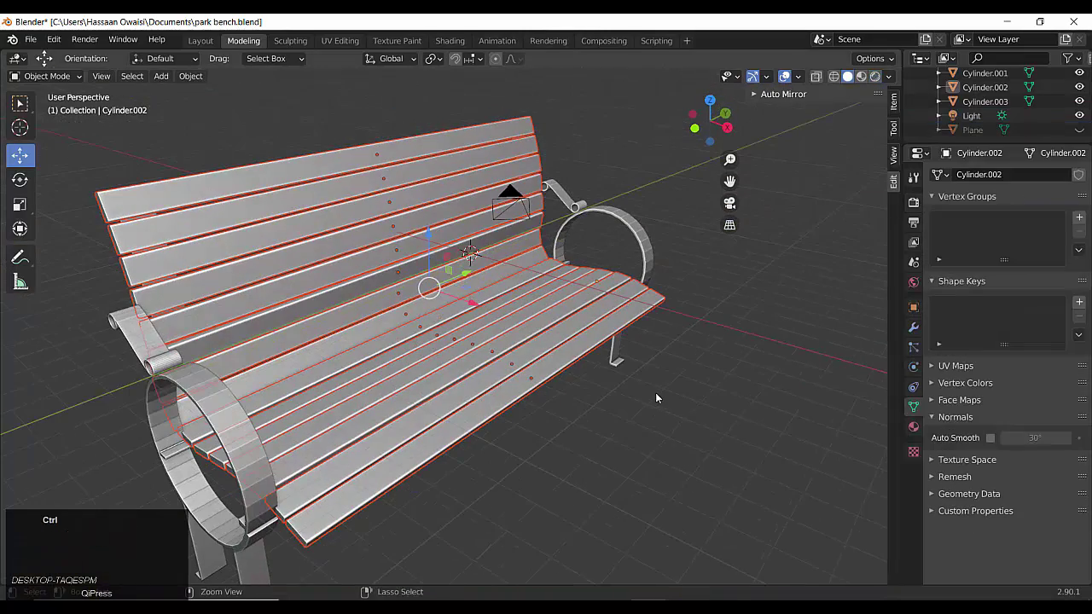
Join all seat and backrest planks into a single object.
middle_click_drag(659, 399, 584, 439)
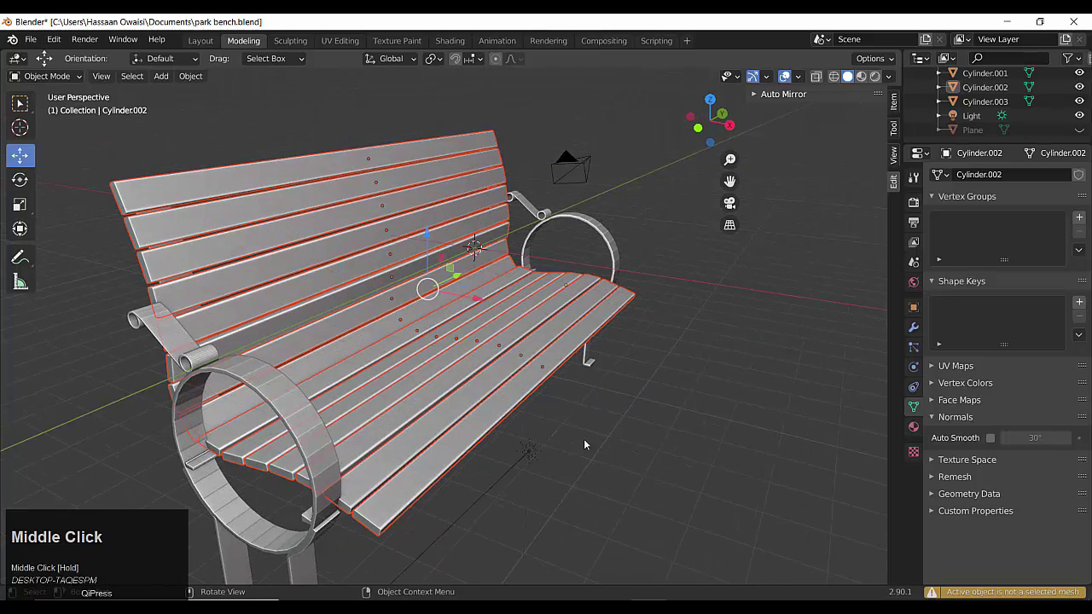
left_click(450, 418)
left_click(363, 395, "shift")
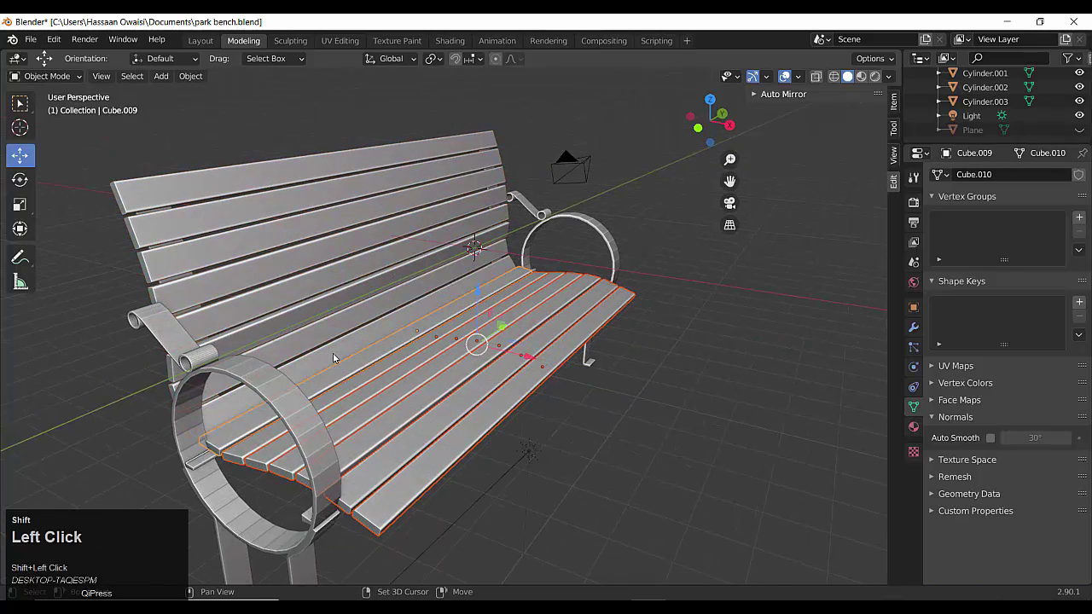
key("ctrl+j")
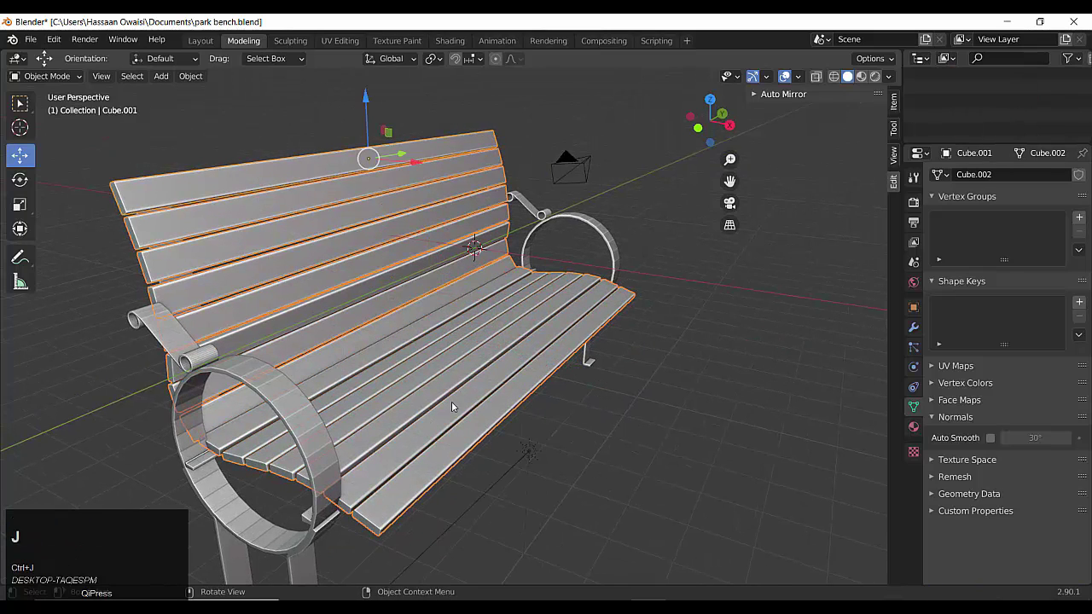
Join the ring side supports, tube connectors and rear backrest straps into a single frame object.
left_click(481, 379)
middle_click_drag(483, 380, 539, 405)
left_click(507, 301)
left_click(507, 284, "shift")
middle_click_drag(507, 283, 538, 354)
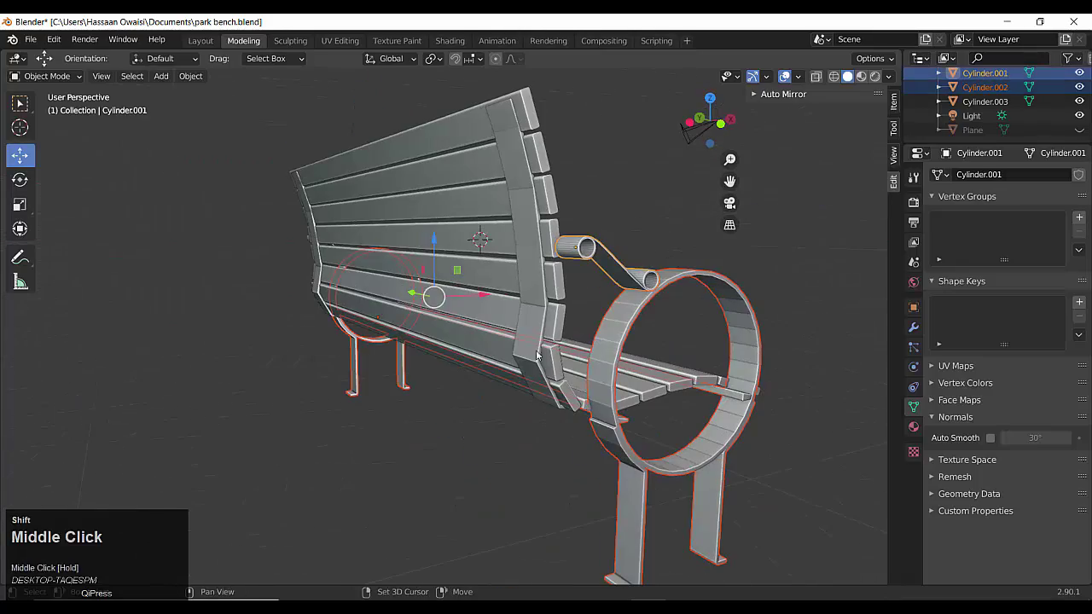
key("ctrl+j")
middle_click_drag(520, 458, 628, 476)
left_click(639, 327, "shift")
middle_click_drag(687, 435, 563, 411)
left_click(359, 340, "shift")
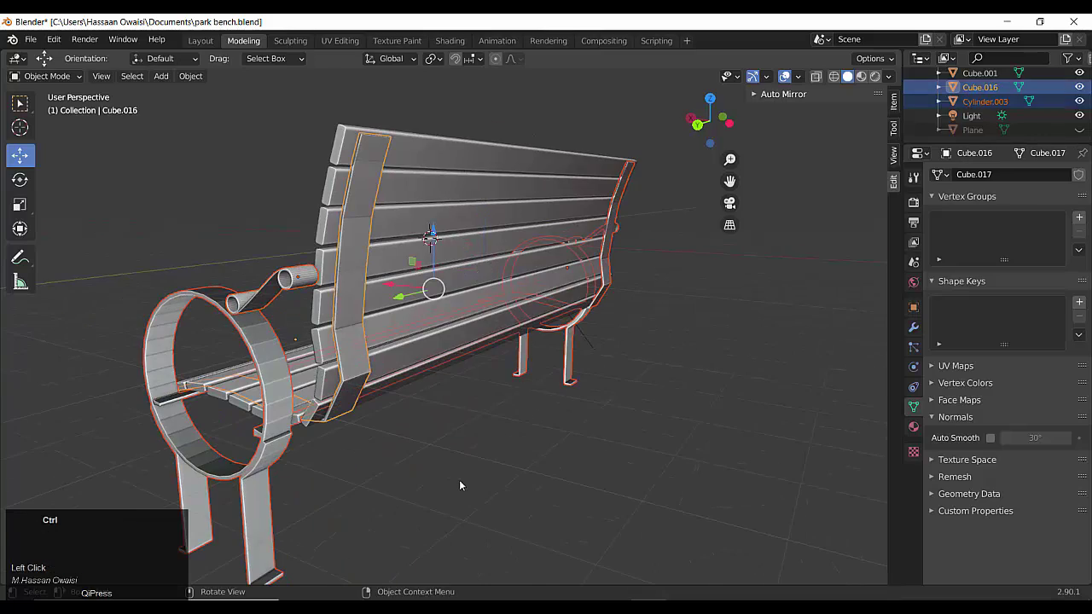
key("ctrl+j")
In the front view, shift the edge loop at the rear strap's bend slightly along X toward the planks.
middle_click_drag(426, 431, 422, 444)
key("Tab")
scroll(422, 440, "up", 4)
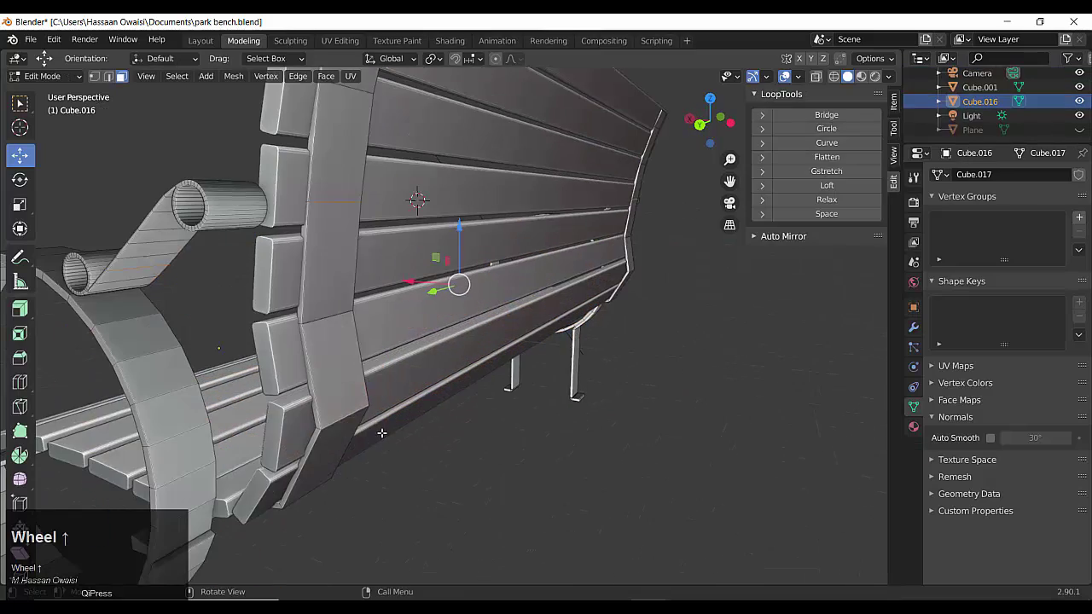
left_click(348, 415, "alt")
middle_click_drag(348, 415, 380, 444)
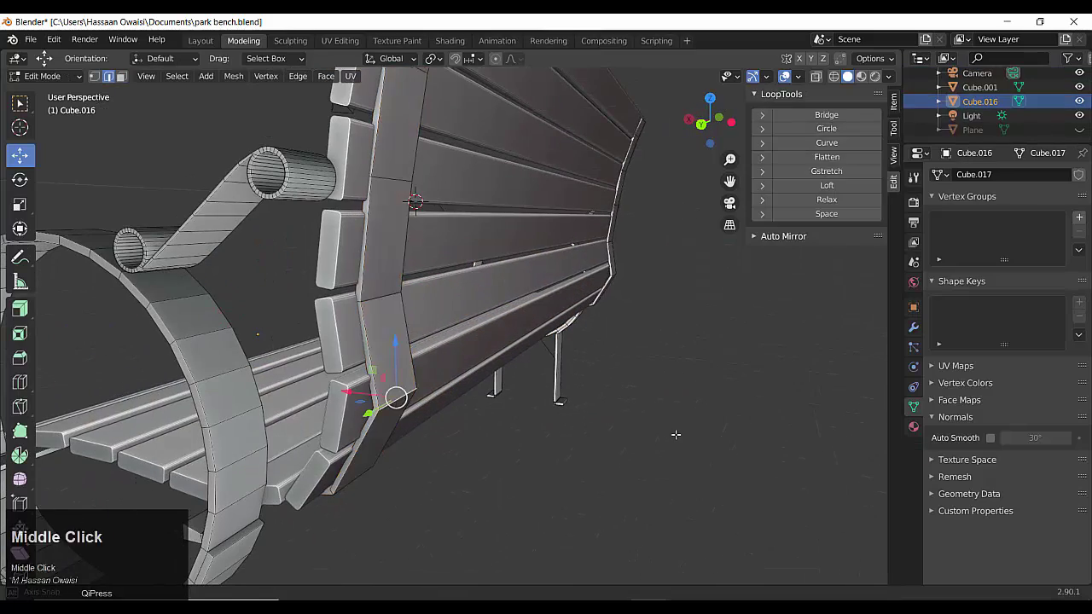
middle_click_drag(676, 435, 512, 426)
scroll(650, 406, "up", 2)
key("KP_1")
scroll(385, 414, "up", 5)
middle_click_drag(145, 333, 385, 409, "shift")
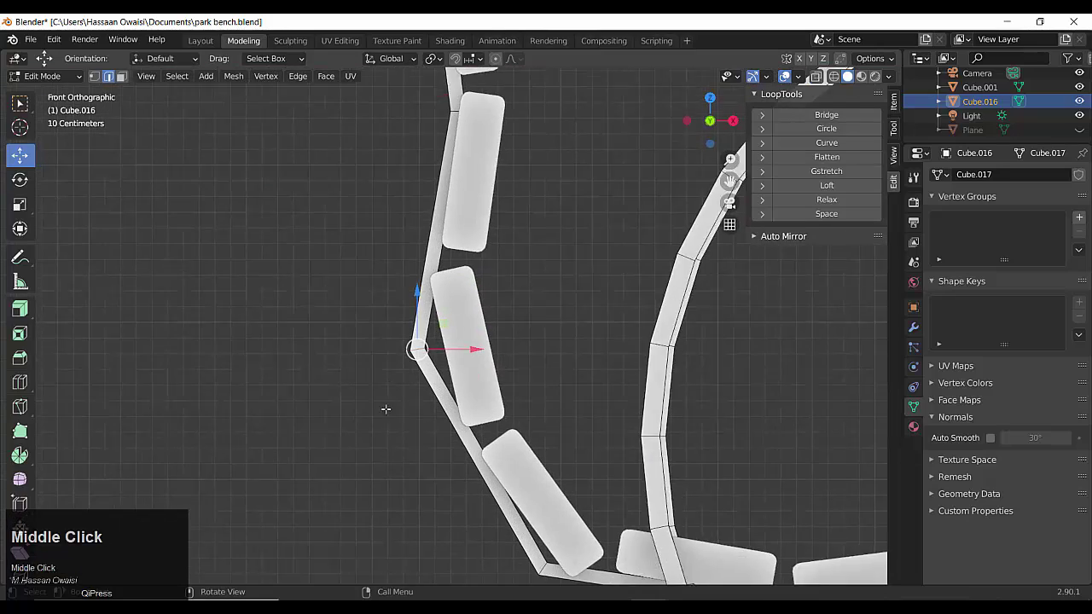
scroll(386, 408, "up", 1)
left_click_drag(471, 354, 483, 356)
scroll(506, 378, "down", 8)
key("Tab")
middle_click_drag(512, 384, 618, 401)
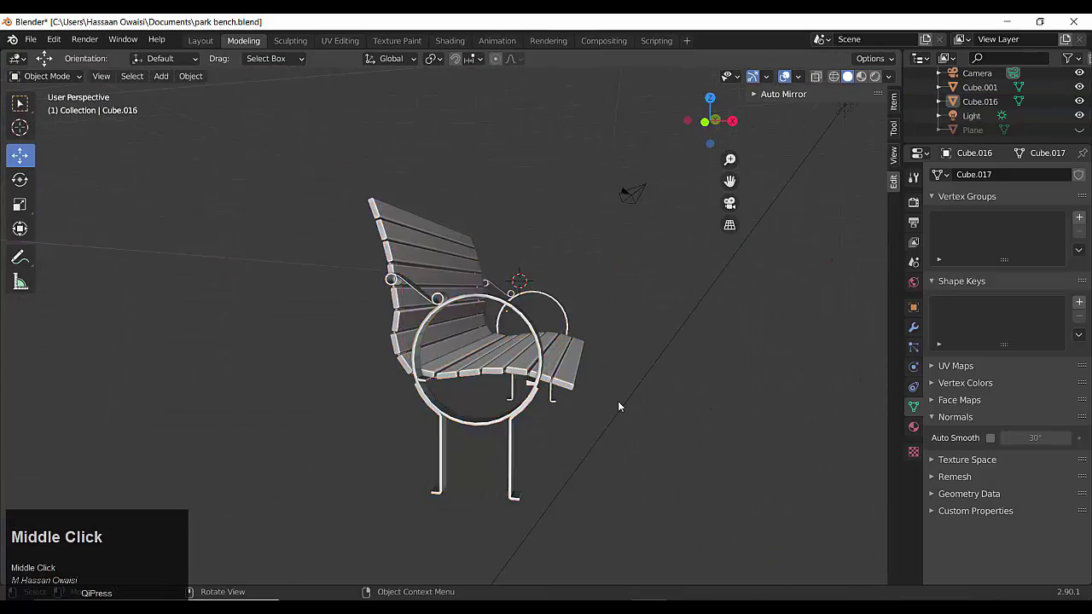
Save the file and unhide the ground plane.
key("ctrl+s")
left_click(1079, 131)
scroll(558, 385, "up", 2)
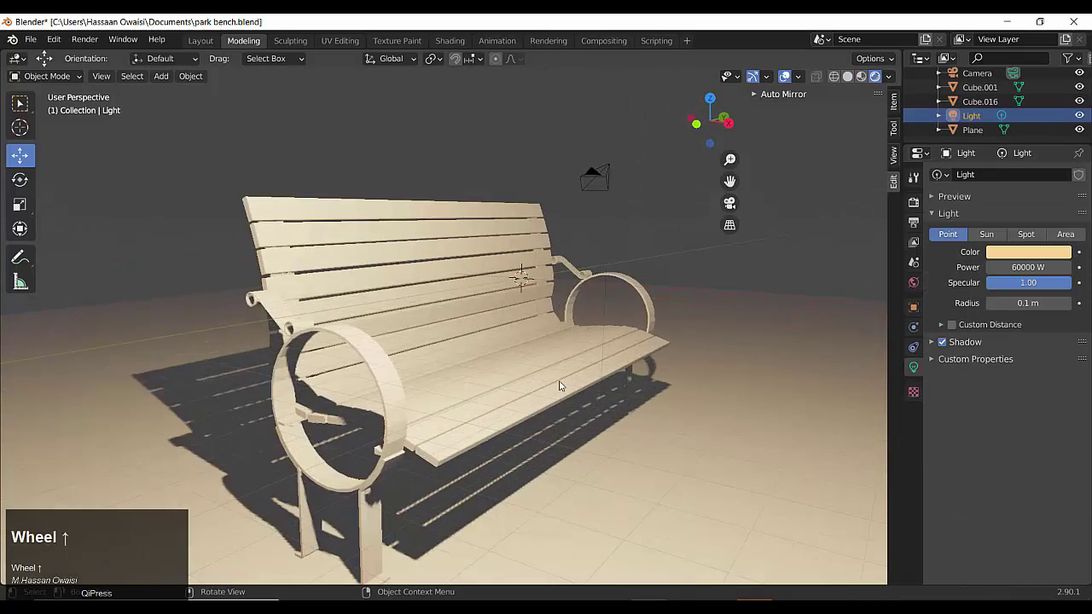
Create a new material for the joined planks with the image texture 91Keitcd1LL.tx as its base color.
middle_click_drag(558, 385, 592, 386)
middle_click_drag(592, 385, 594, 363, "shift")
left_click(434, 248)
left_click(914, 427)
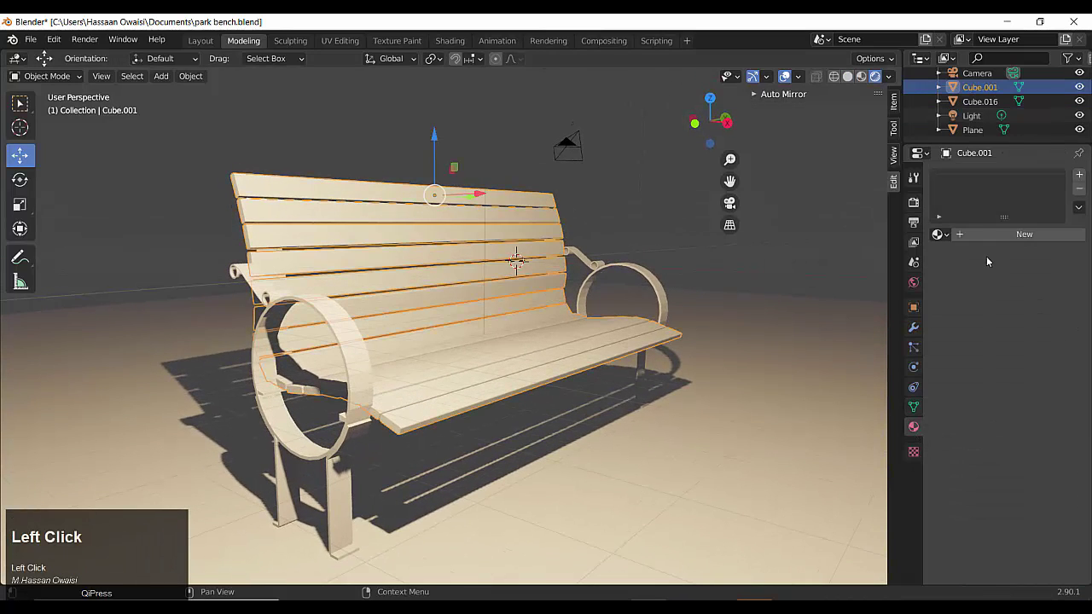
left_click(990, 235)
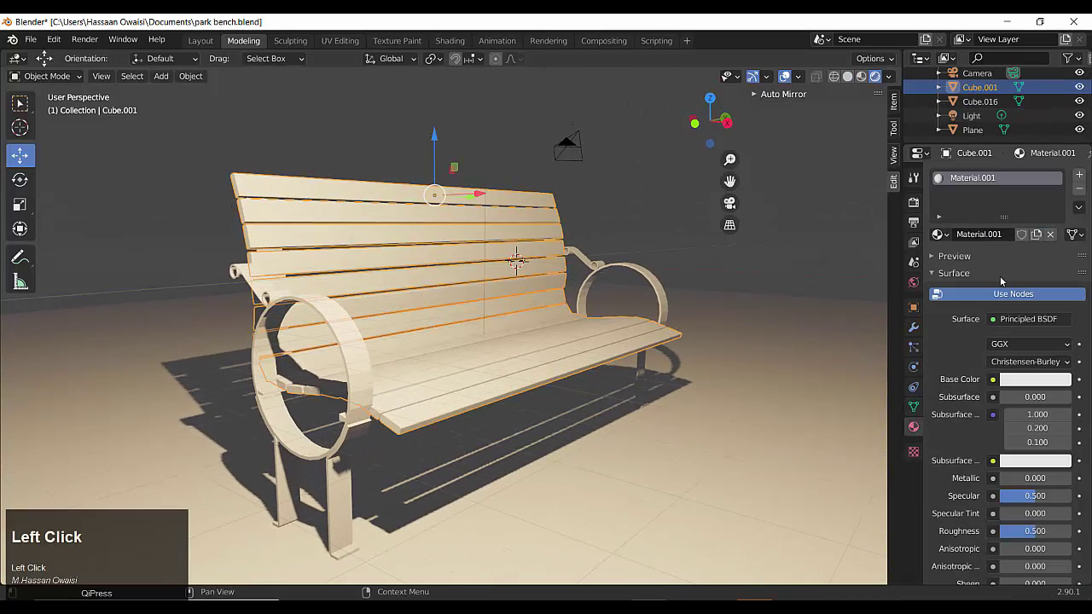
left_click(992, 380)
left_click(712, 473)
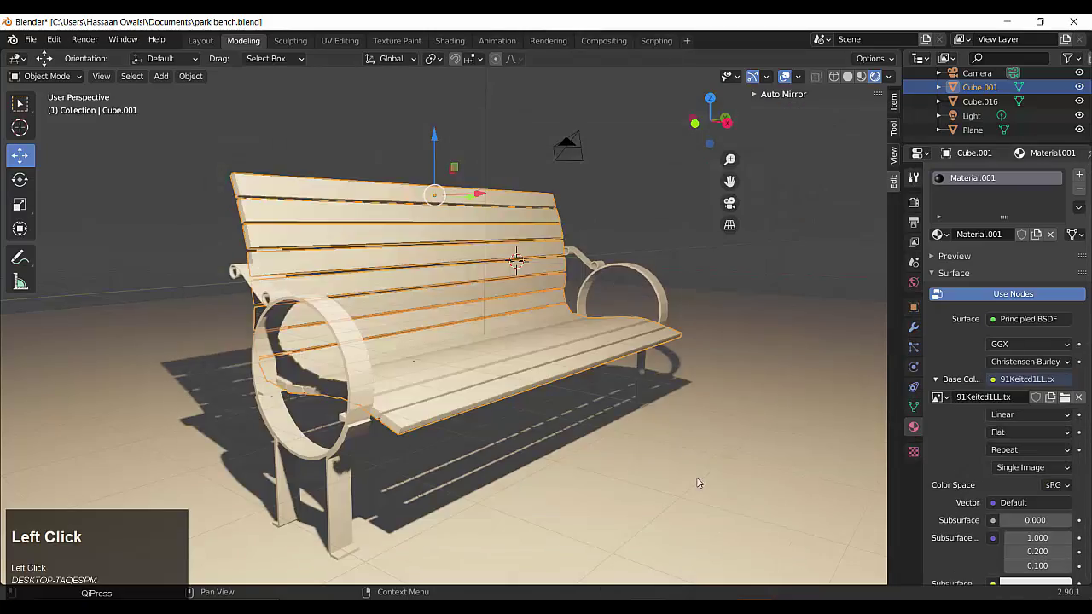
middle_click_drag(597, 393, 652, 398)
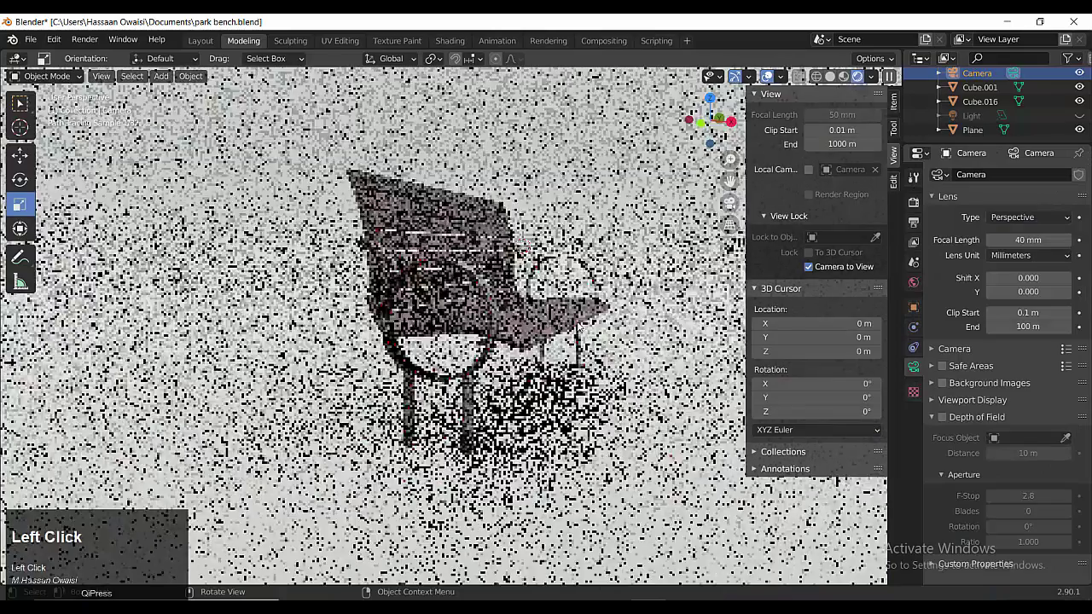
Inspect the textured bench in the path-traced preview and switch the render engine to Eevee.
middle_click_drag(512, 342, 546, 349)
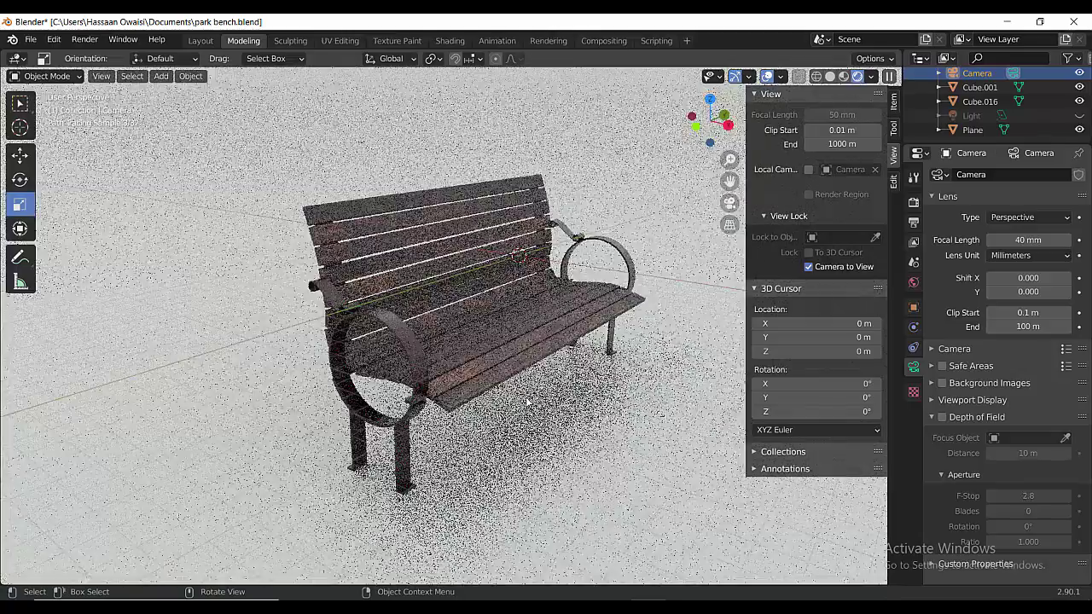
scroll(384, 324, "up", 3)
middle_click_drag(384, 325, 427, 324)
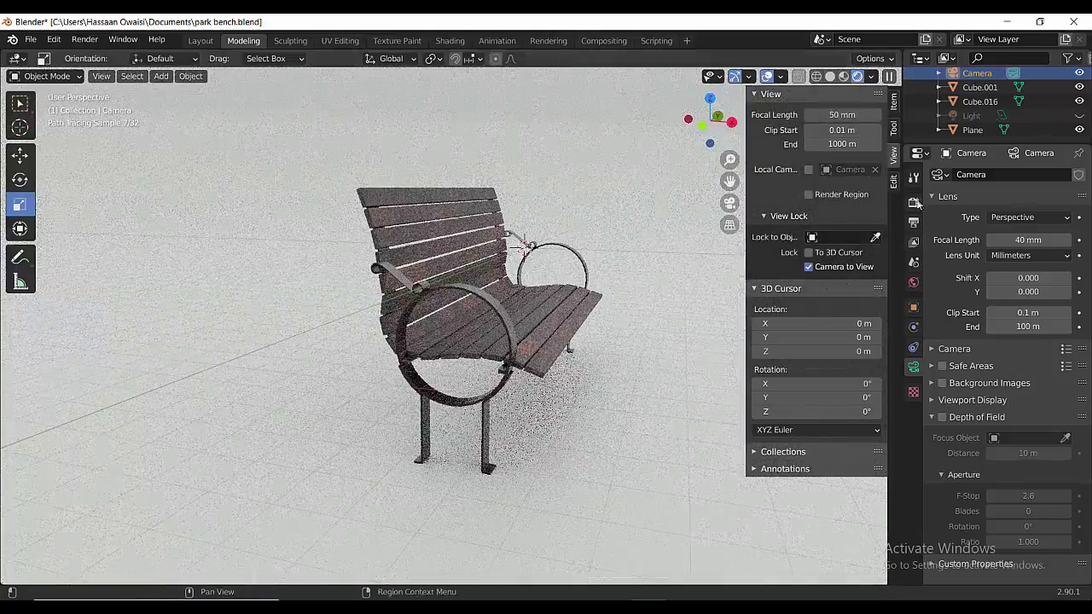
left_click(913, 202)
left_click(1037, 174)
left_click(1020, 190)
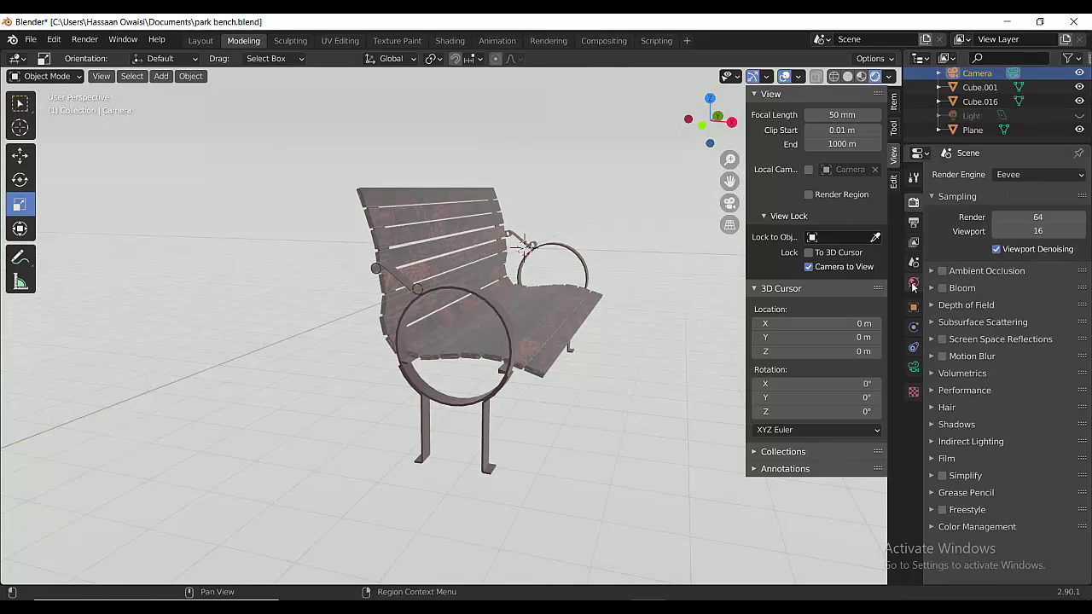
Set the world background strength to 0.6 and unhide the light.
left_click(913, 284)
mouse_move(1035, 285)
left_mouse_down()
mouse_move(981, 285)
mouse_move(1015, 285)
left_mouse_up()
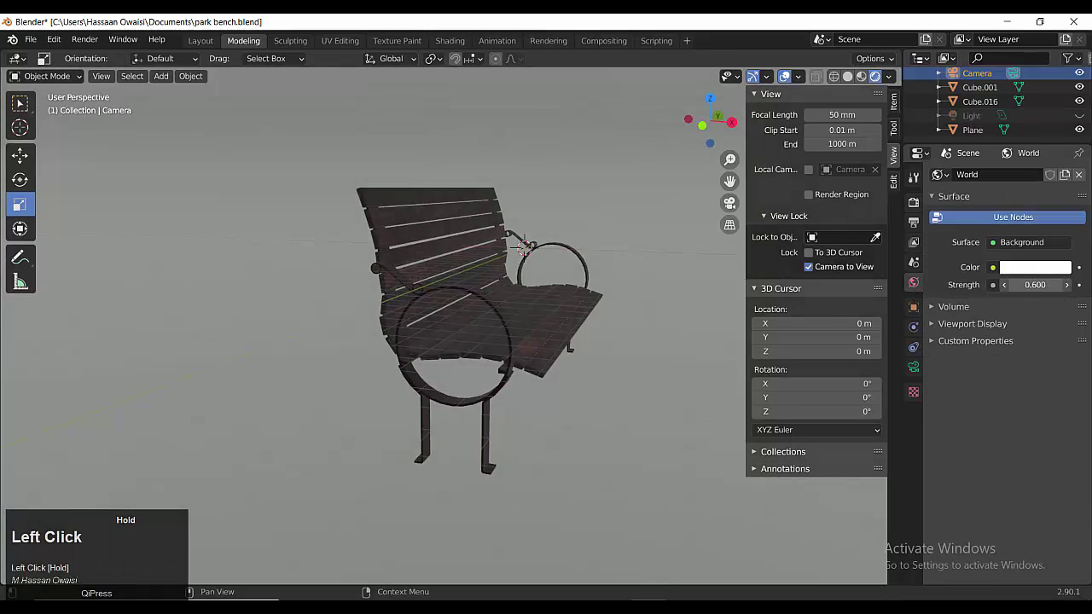
left_click(1079, 116)
scroll(614, 346, "up", 2)
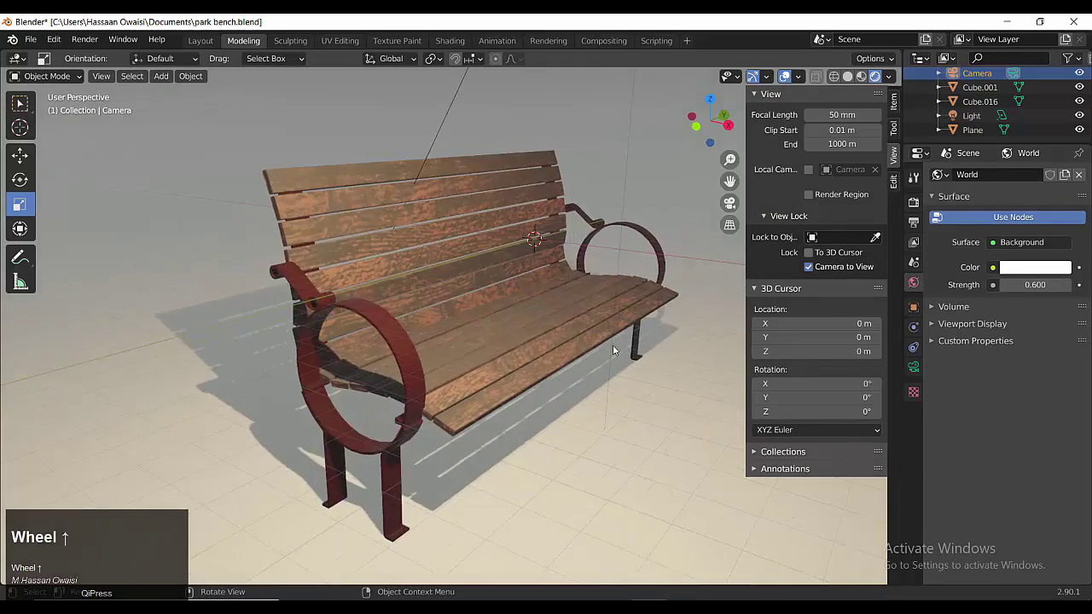